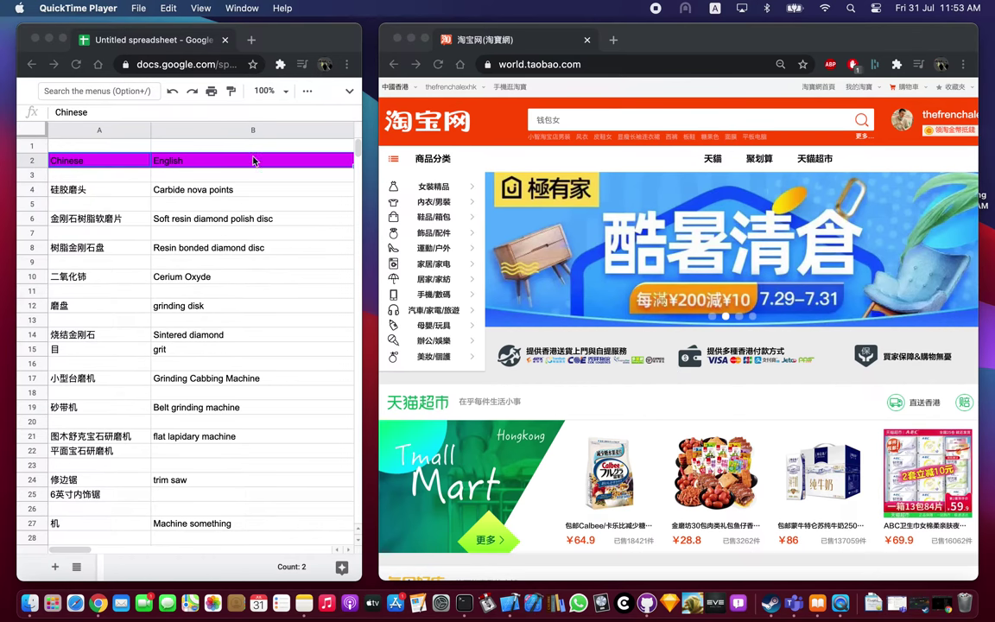
Search Taobao for 硅胶磨头, copied from the spreadsheet's Carbide nova points row, and view the product results.
scroll(147, 398, down, 5)
scroll(149, 346, up, 5)
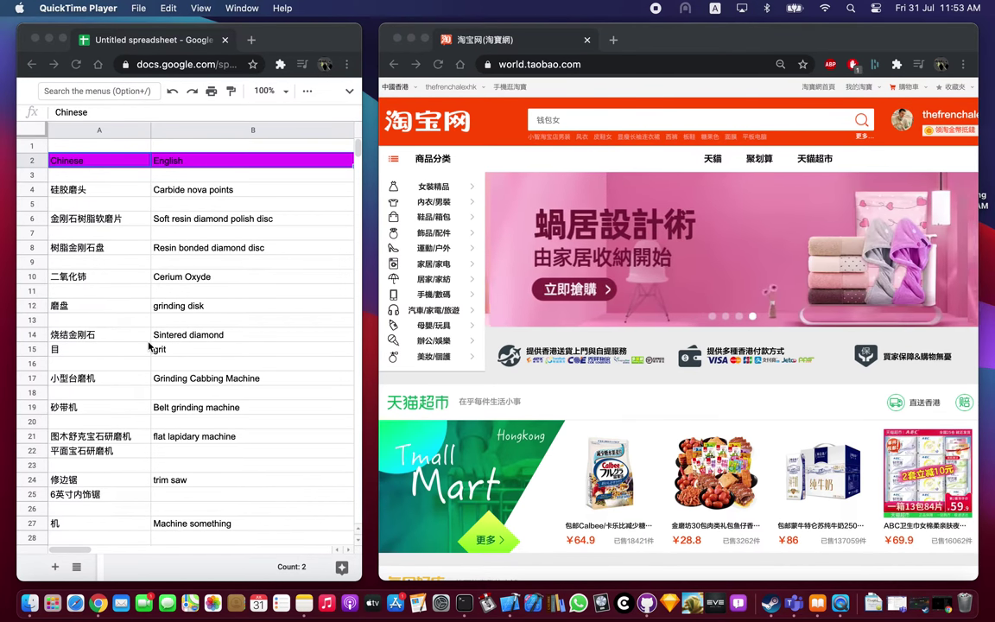
click(594, 132)
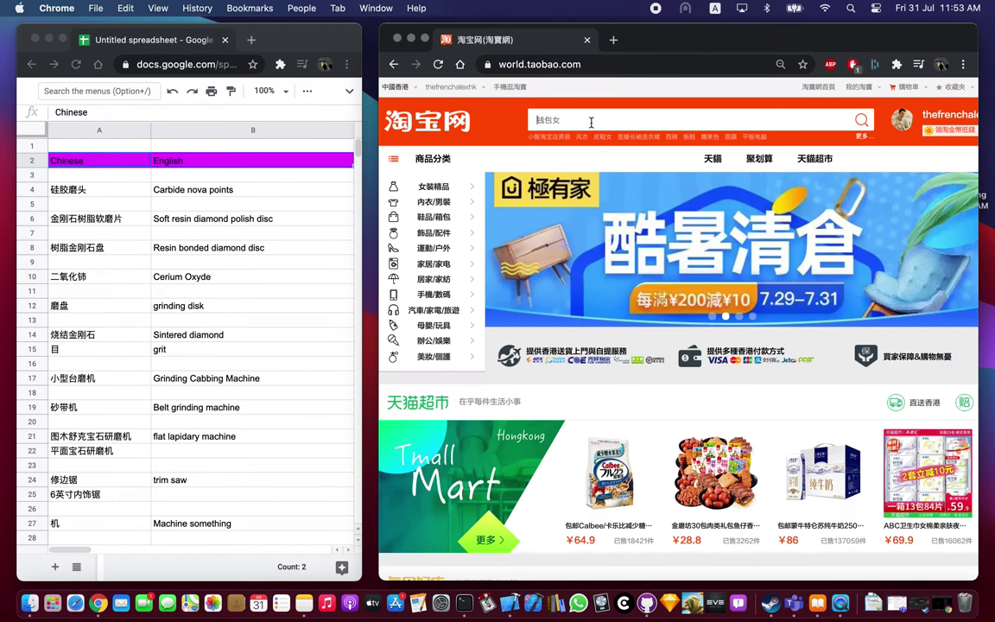
click(95, 190)
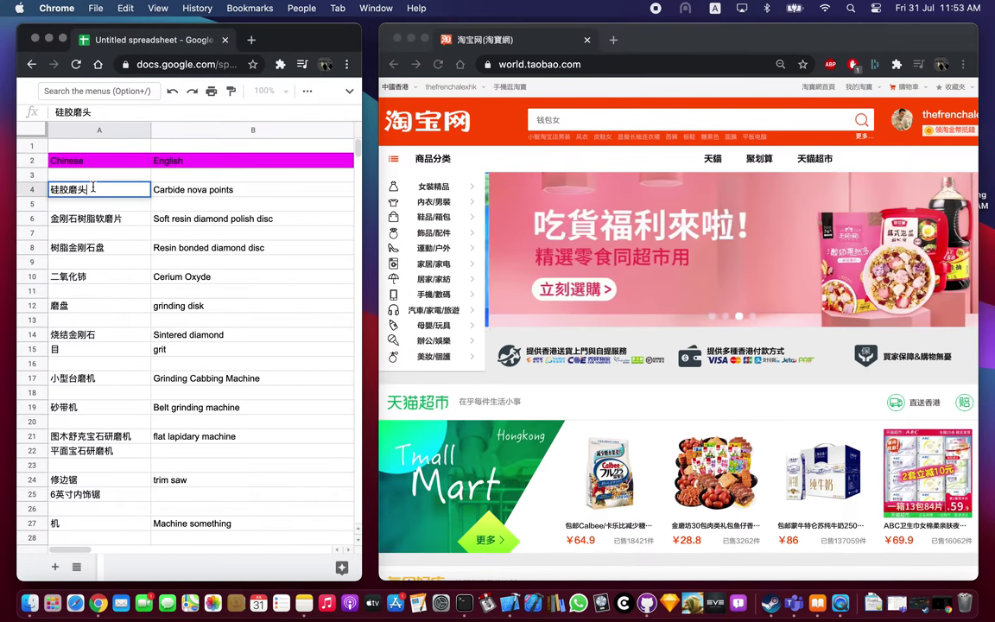
click(586, 120)
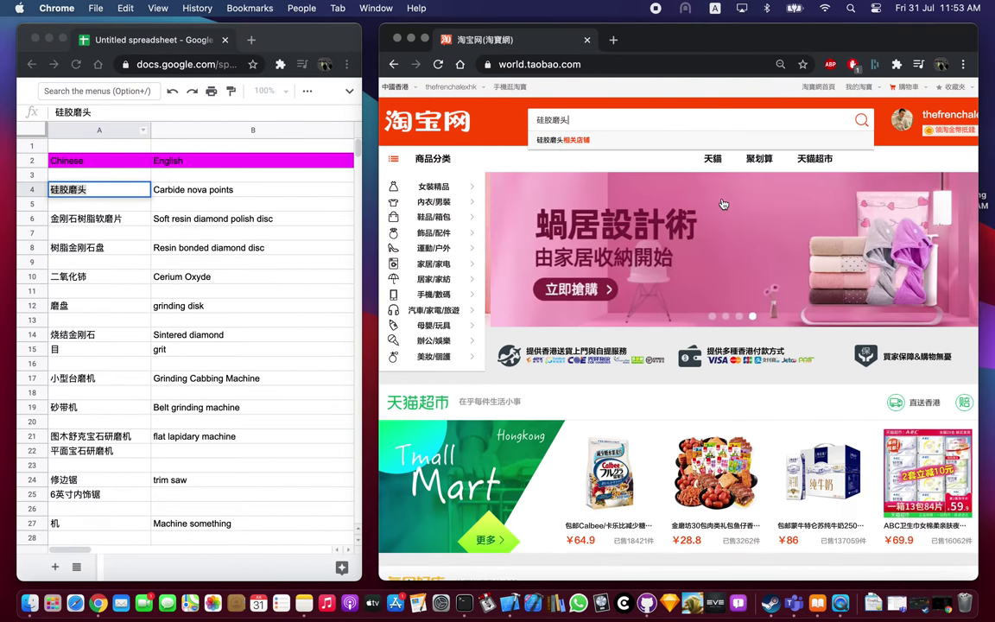
scroll(814, 197, right, 3)
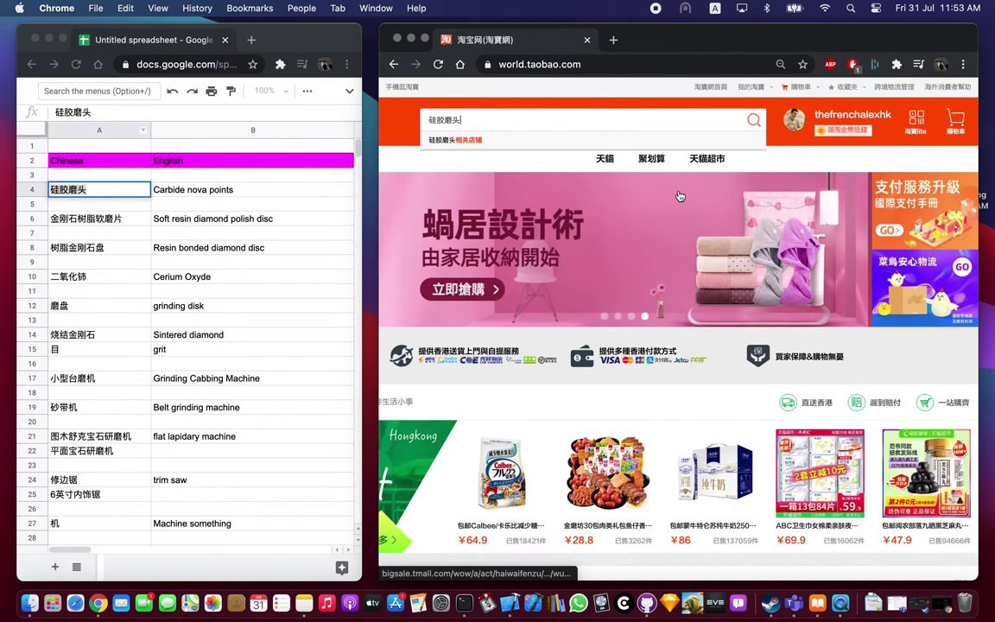
scroll(679, 197, left, 3)
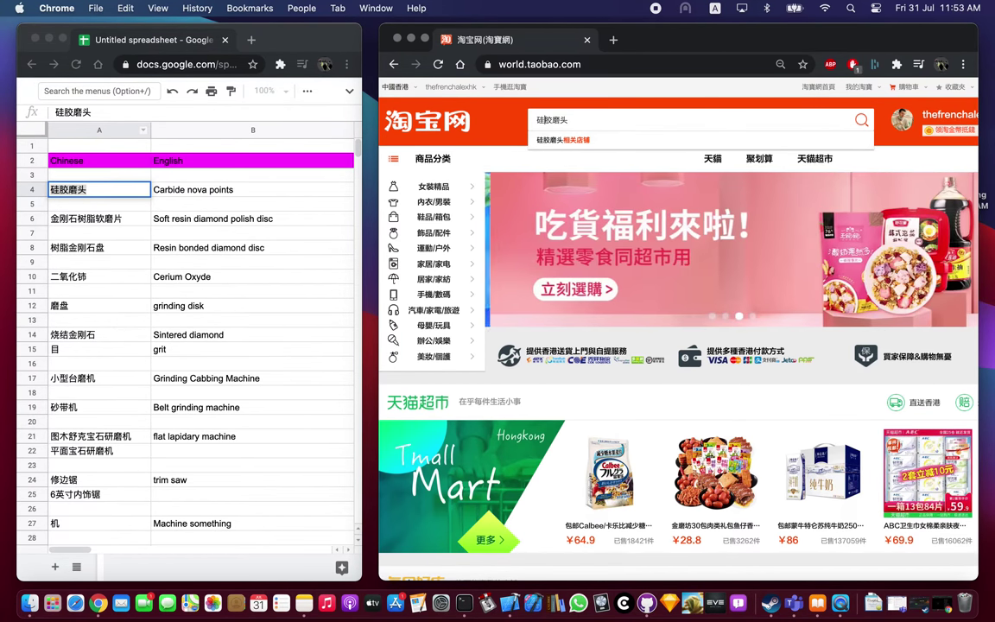
key(Return)
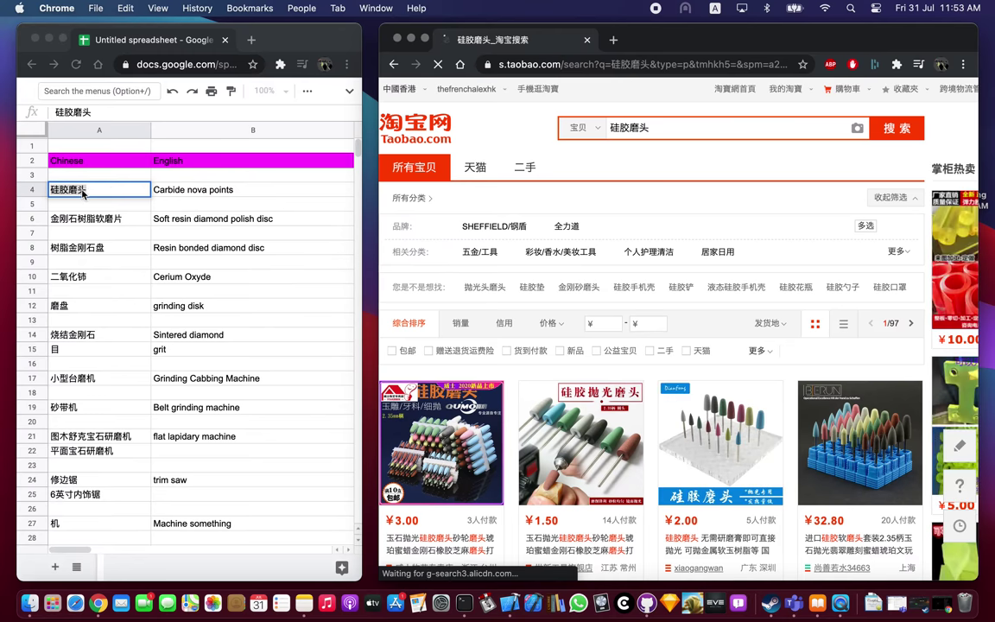
scroll(592, 268, down, 5)
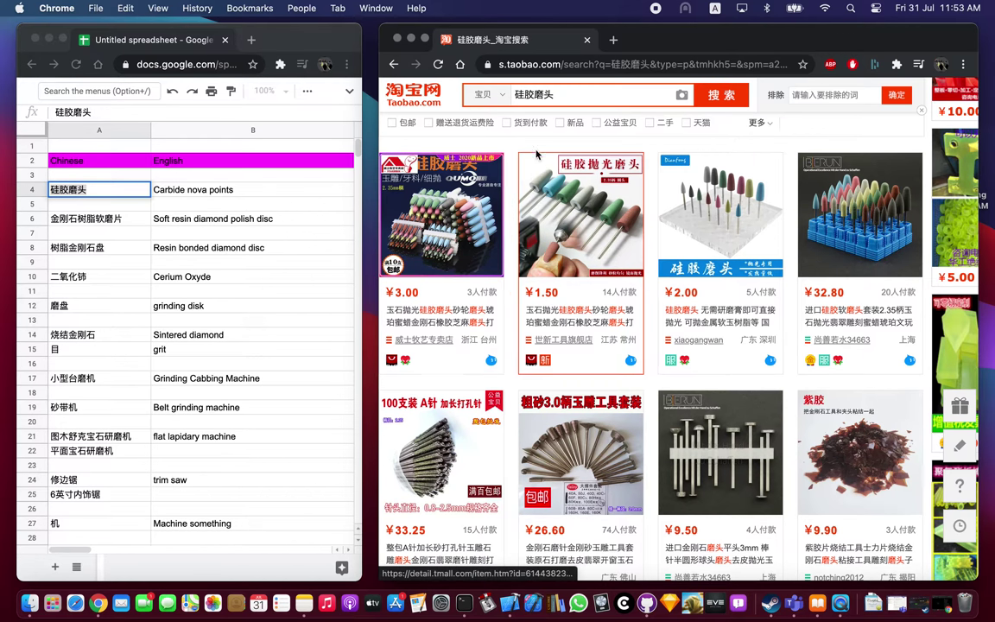
Find the translator in a new browser tab by searching "google translate mandaring english" and translate 硅胶磨头 into English.
key(super+t)
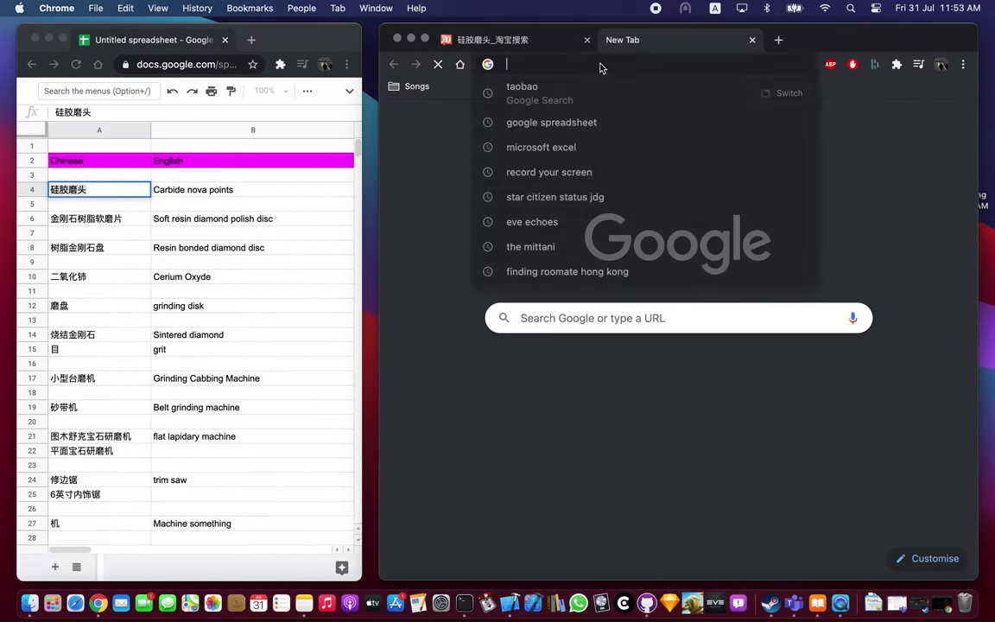
text(google translate )
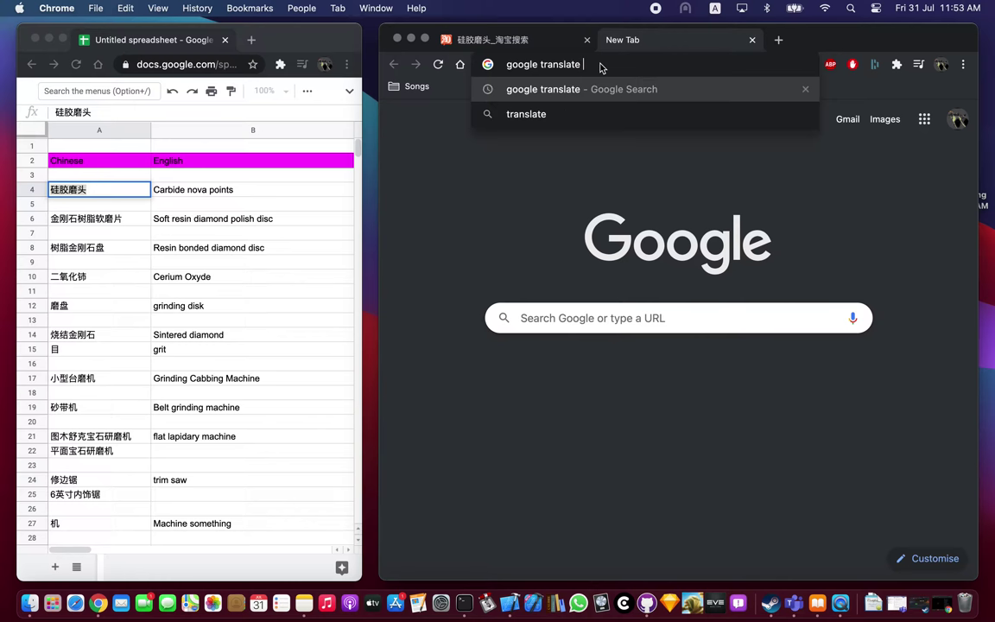
text(mandaring english)
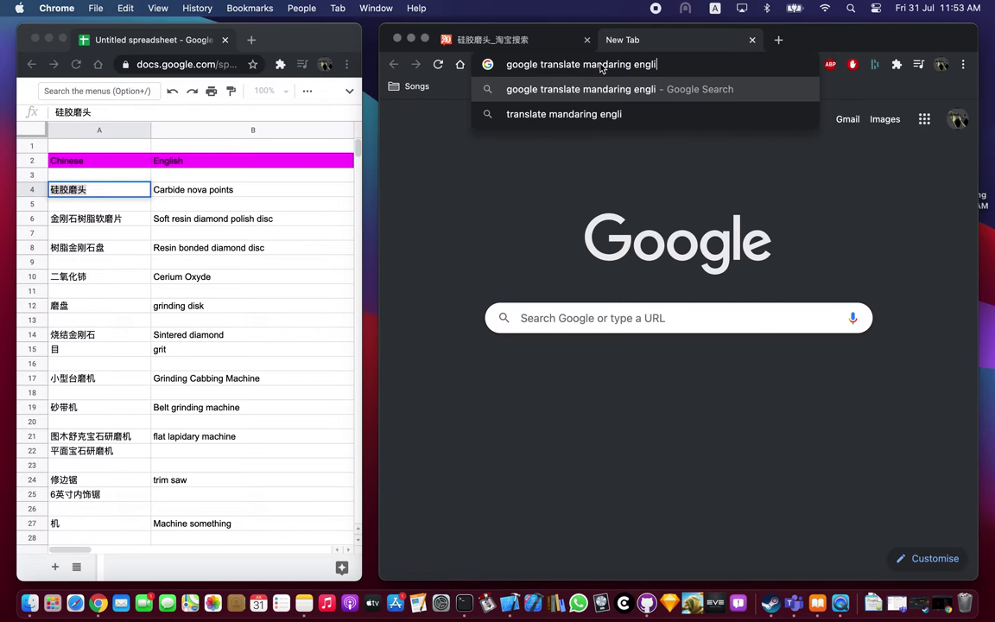
key(Return)
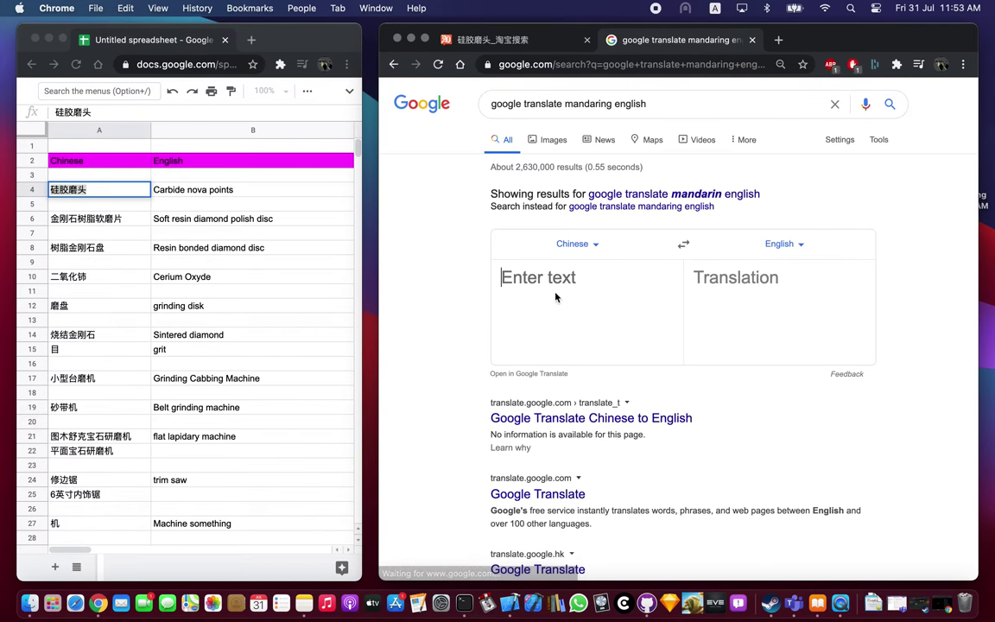
click(682, 249)
click(570, 276)
text(硅胶磨头)
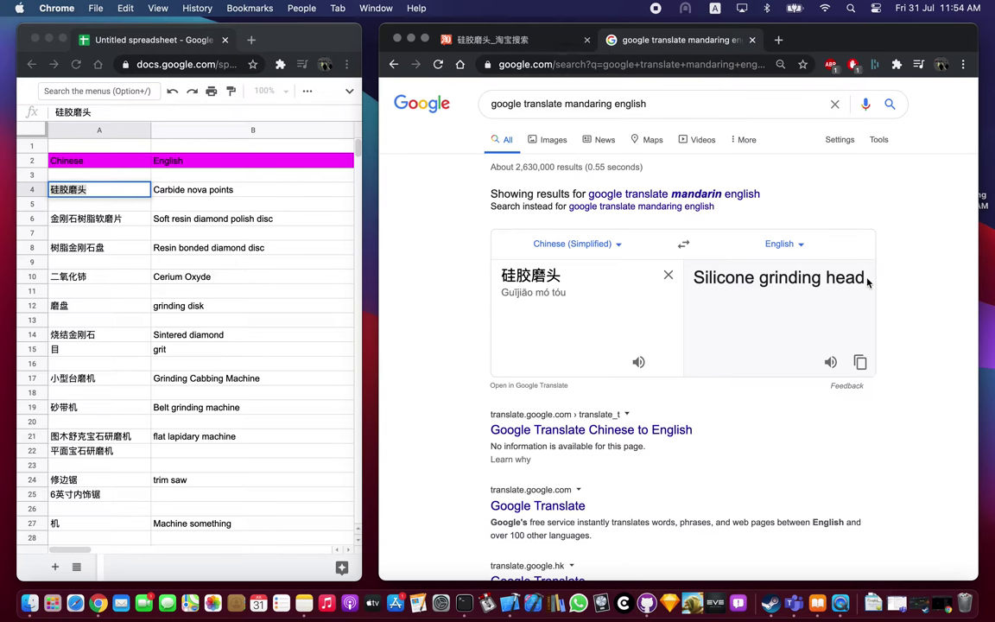
Swap the translator to English to Chinese, translate "Silicone grinding head" back, clear the text and return to the Taobao results.
drag(867, 282, 629, 266)
key(super+c)
click(684, 244)
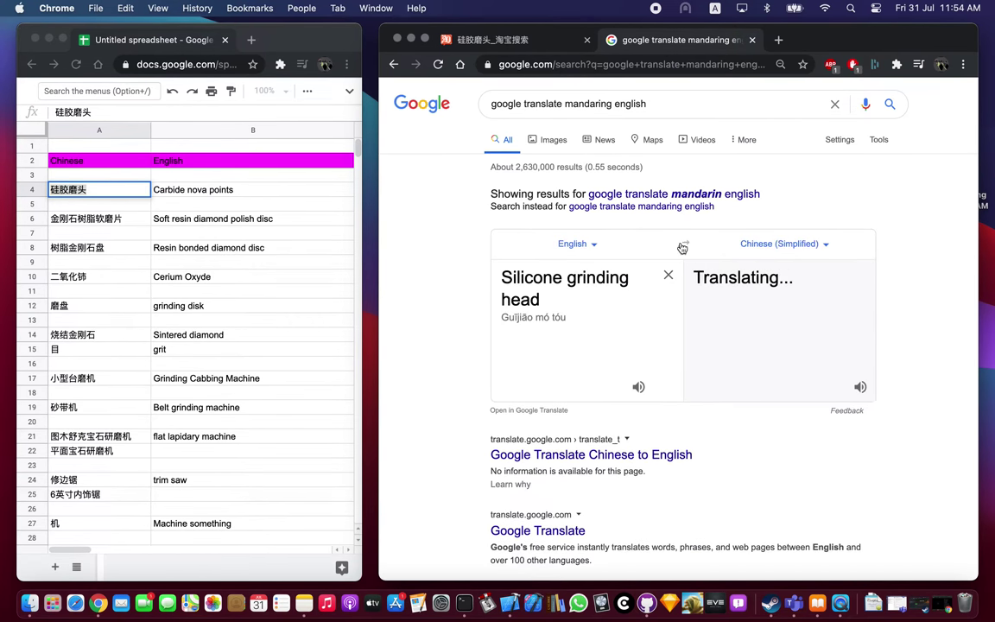
click(668, 274)
key(super+v)
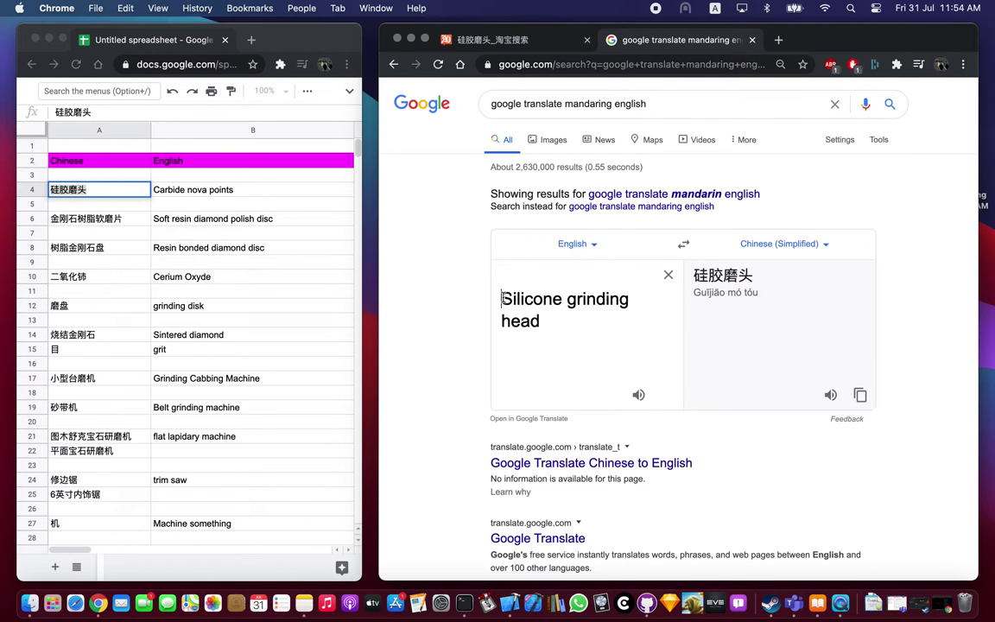
click(669, 275)
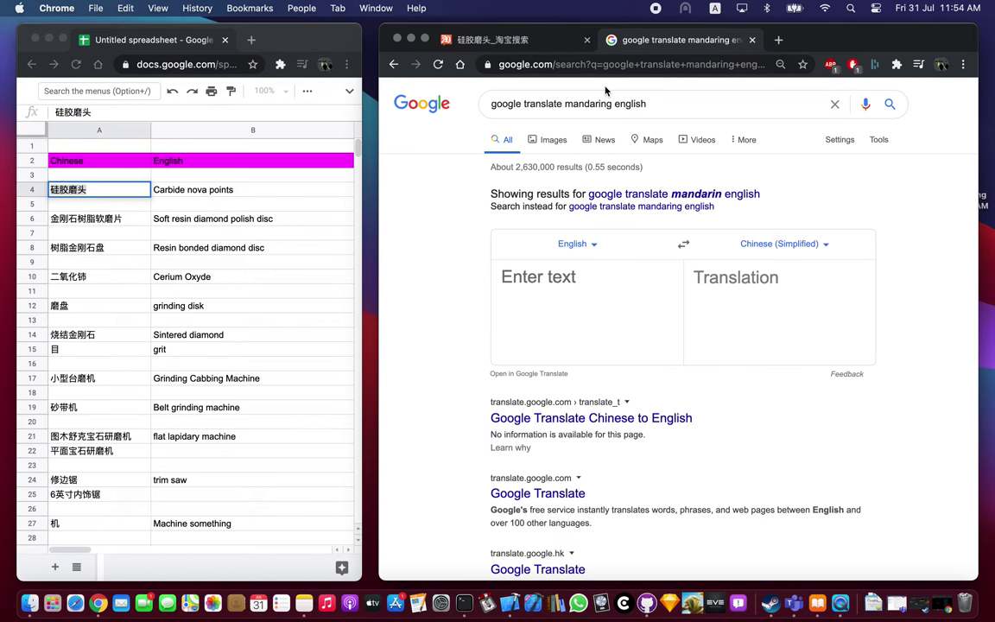
click(557, 48)
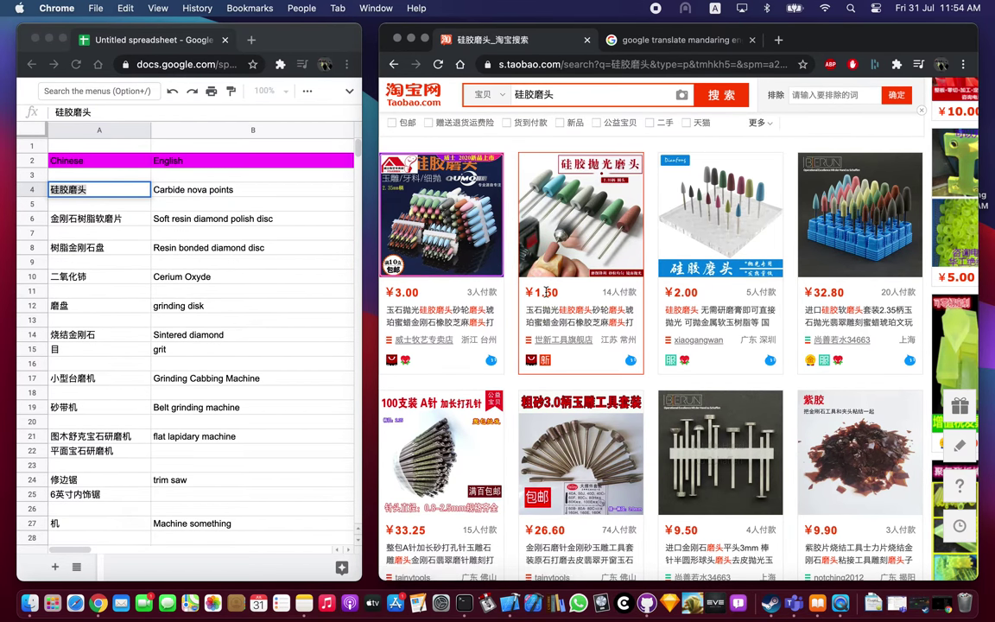
Search Google for "yuan to dollards" in a separate tab, keeping the translator tab open.
click(650, 39)
click(605, 103)
key(super+a)
text(yuan to dollards)
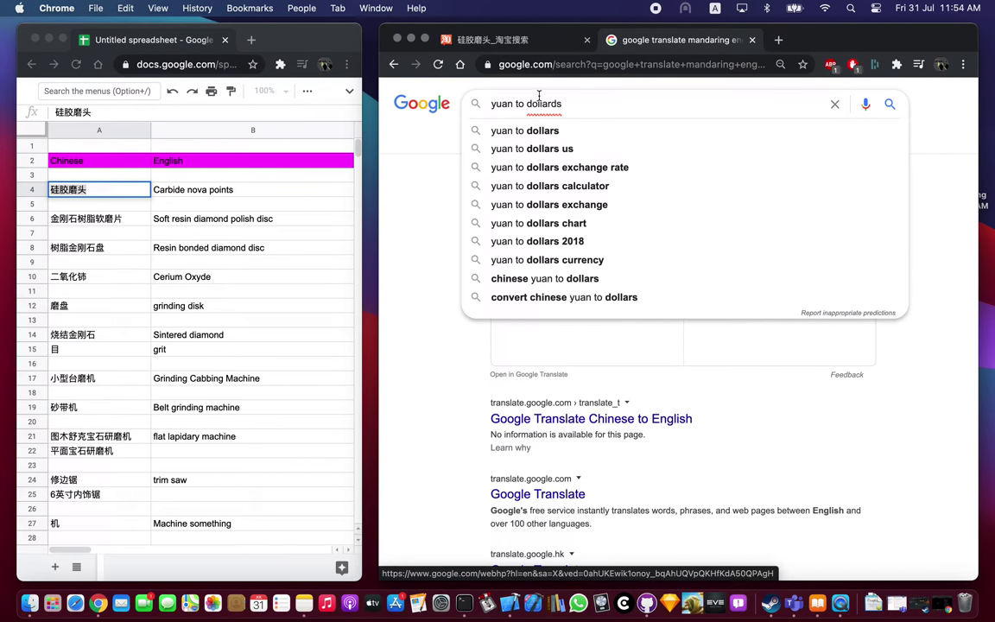
drag(539, 95, 438, 87)
drag(814, 24, 701, 38)
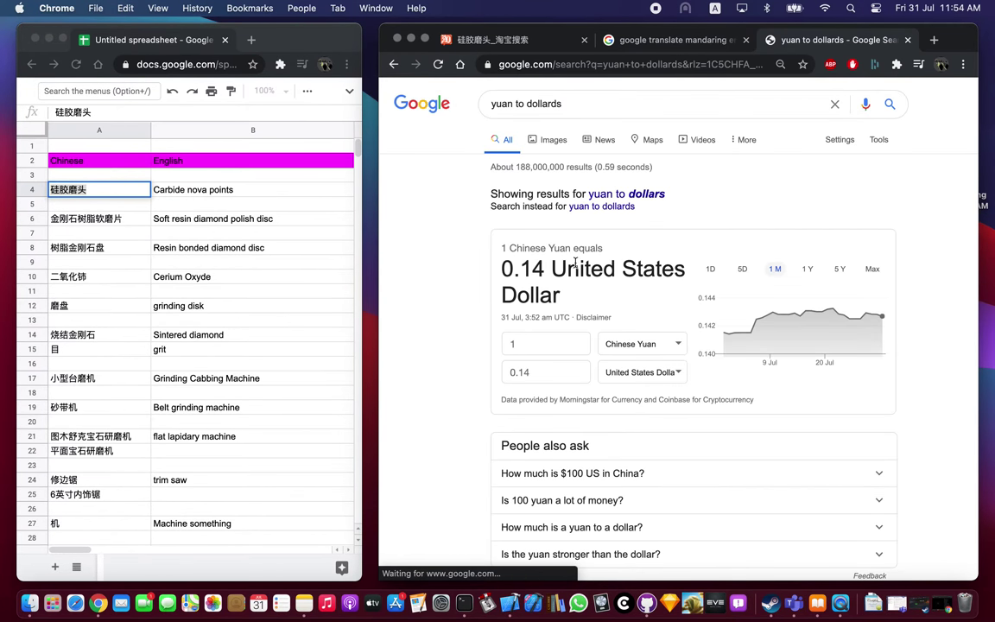
Convert 10 Chinese yuan to US dollars, and also 10 US dollars to yuan, in the currency converter.
click(556, 345)
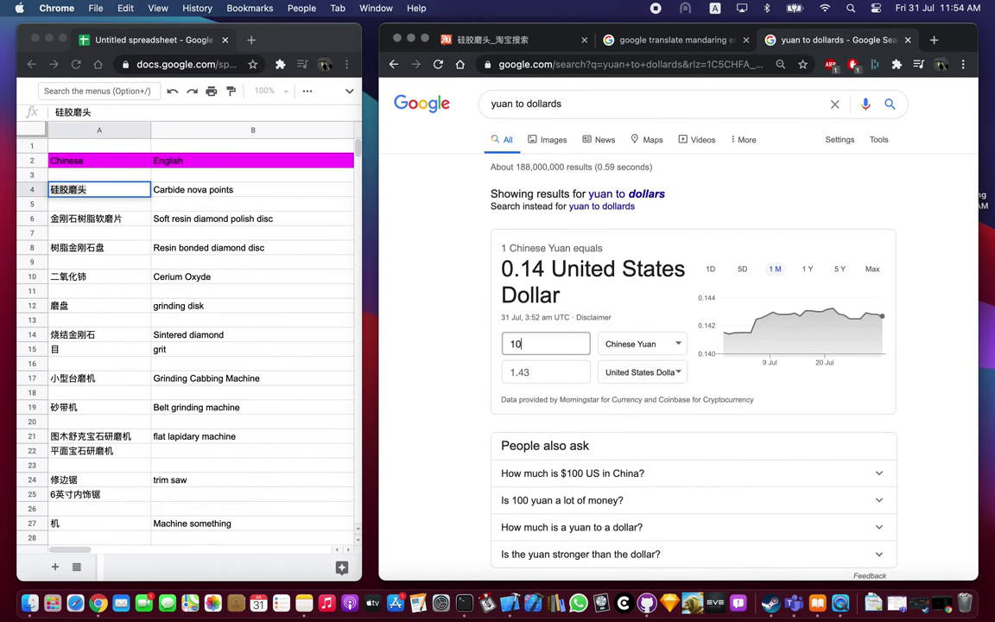
click(527, 372)
text(10)
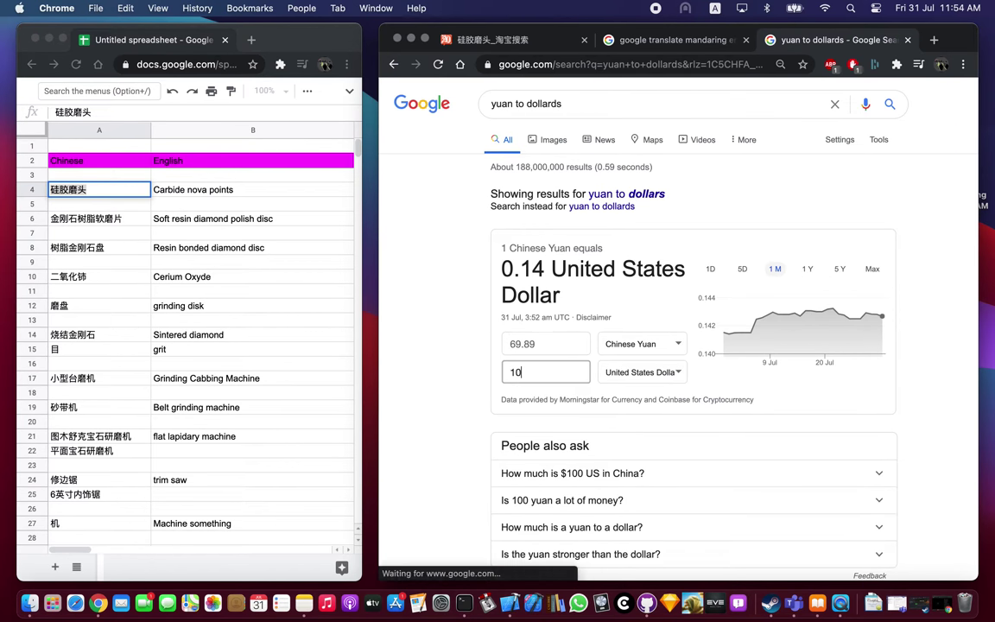
Return to the Taobao results for 硅胶磨头 and examine the listed products and their prices.
click(674, 40)
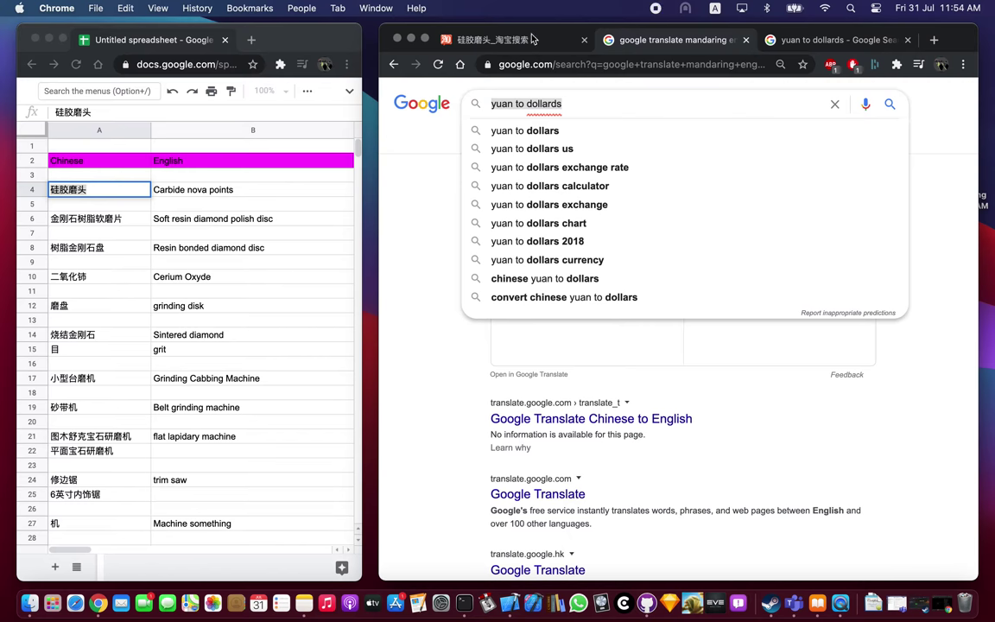
click(509, 40)
click(933, 40)
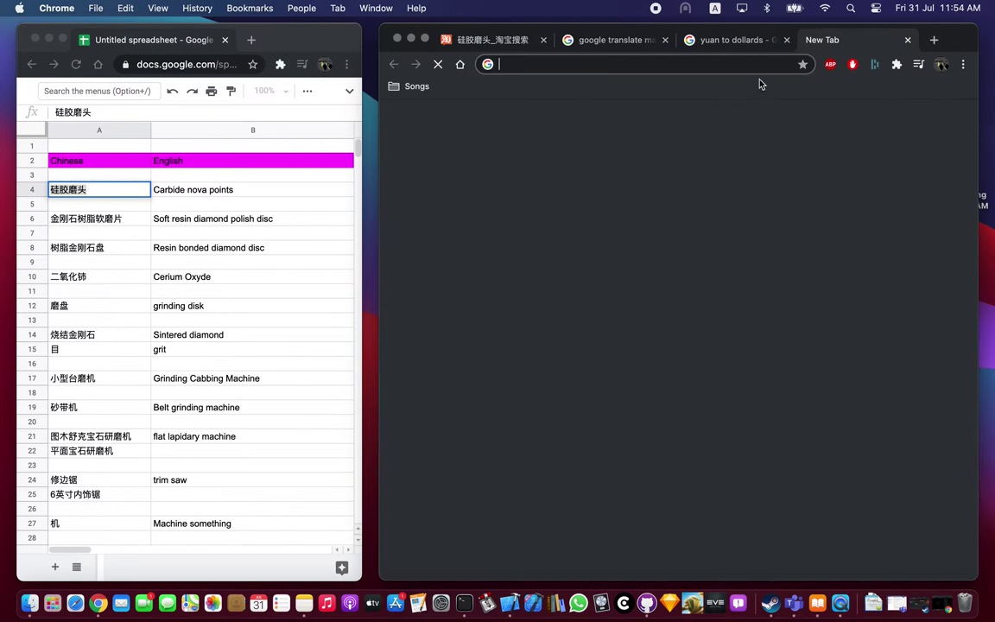
click(512, 45)
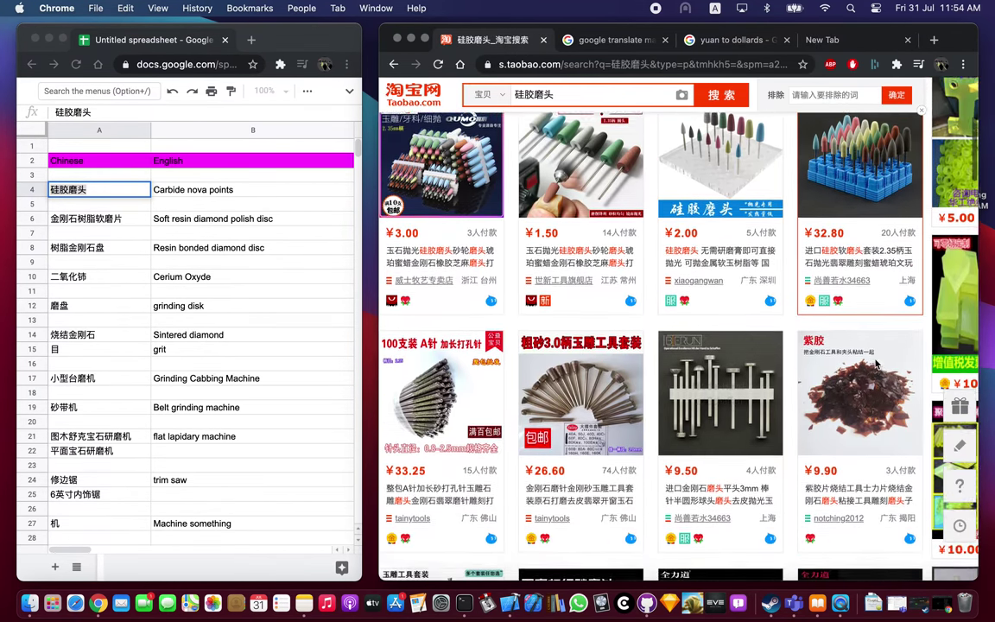
scroll(875, 365, down, 5)
scroll(875, 365, down, 2)
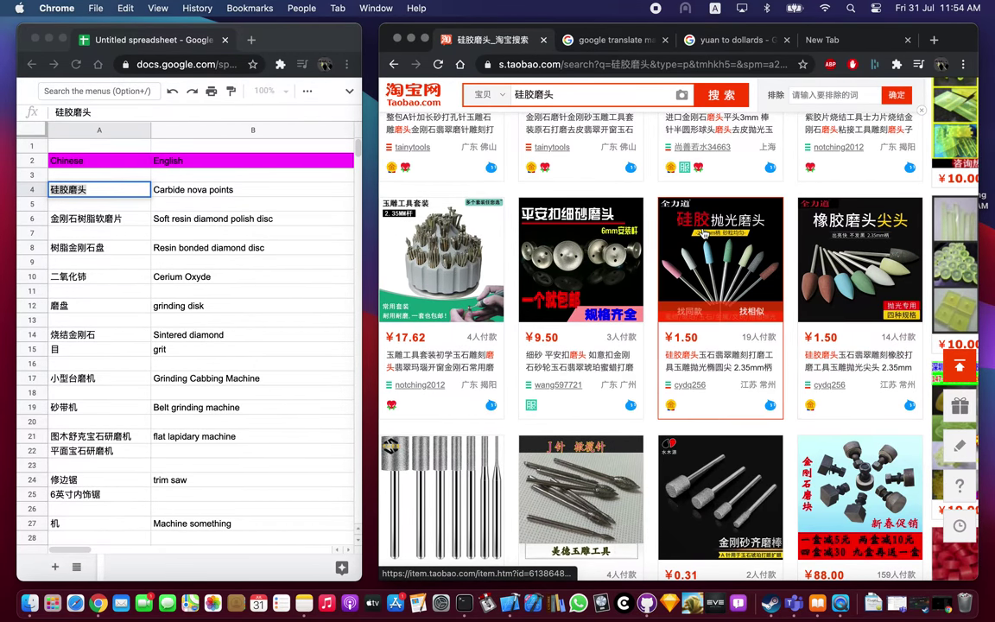
scroll(860, 287, down, 3)
scroll(701, 231, up, 10)
scroll(842, 439, down, 2)
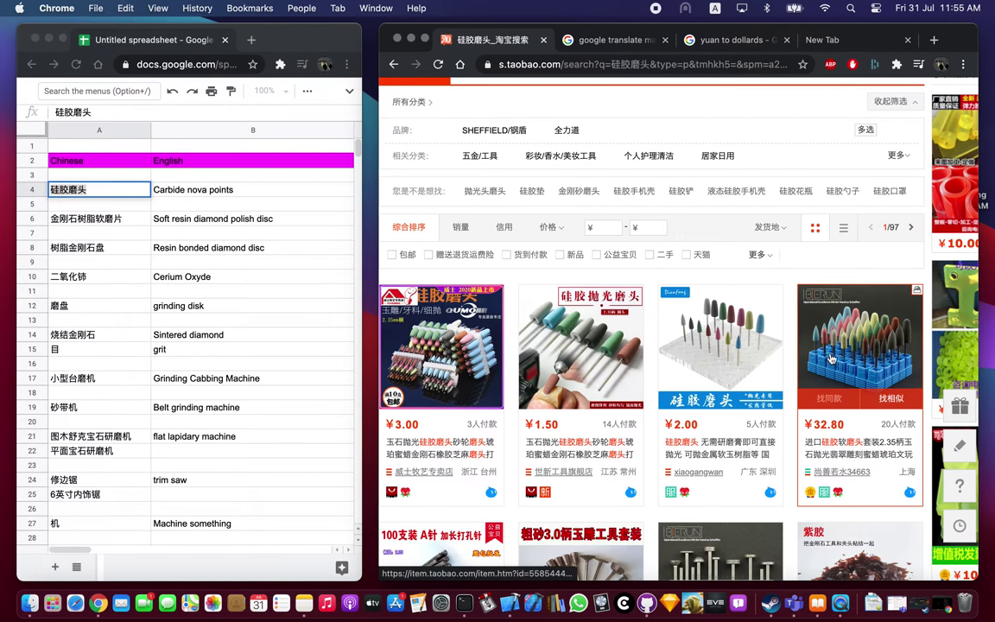
Open the ¥32.80 Bierun grinding head listing in a new tab, review its page and choose the yellow colour variant.
super+click(832, 358)
click(577, 40)
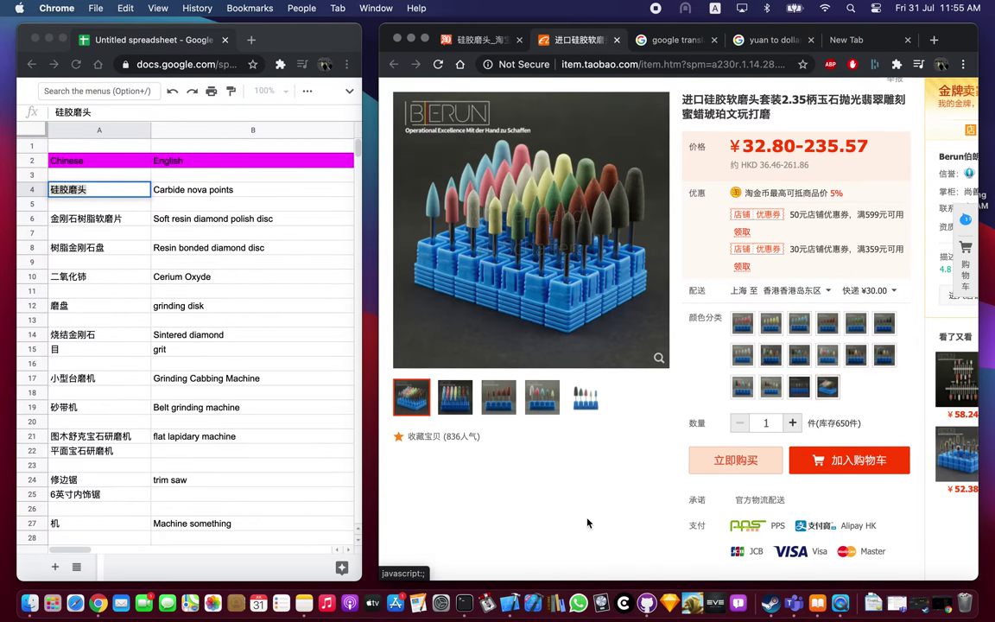
scroll(527, 465, down, 10)
scroll(528, 465, up, 15)
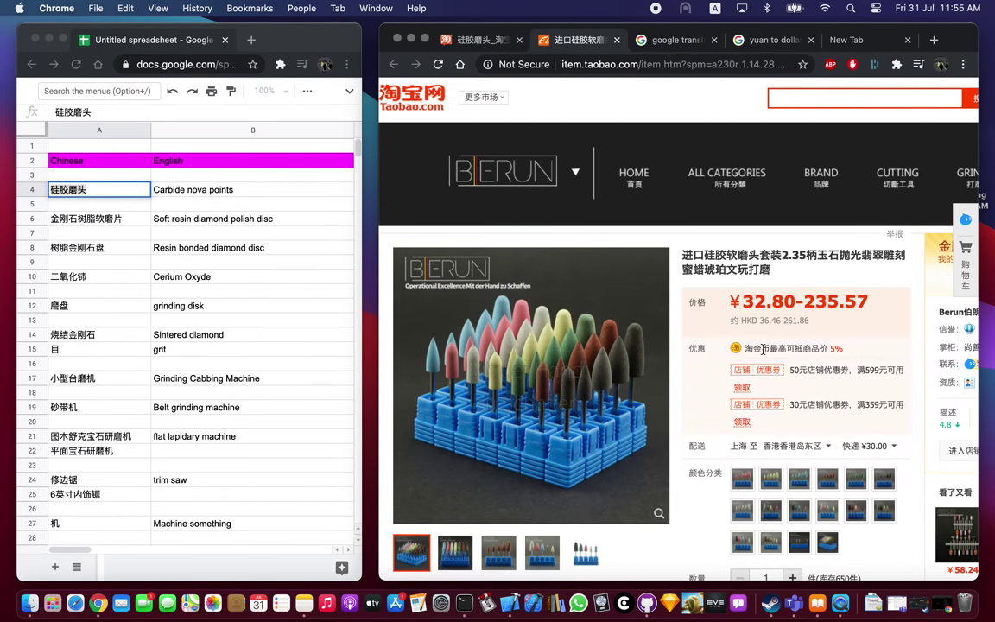
scroll(709, 322, down, 2)
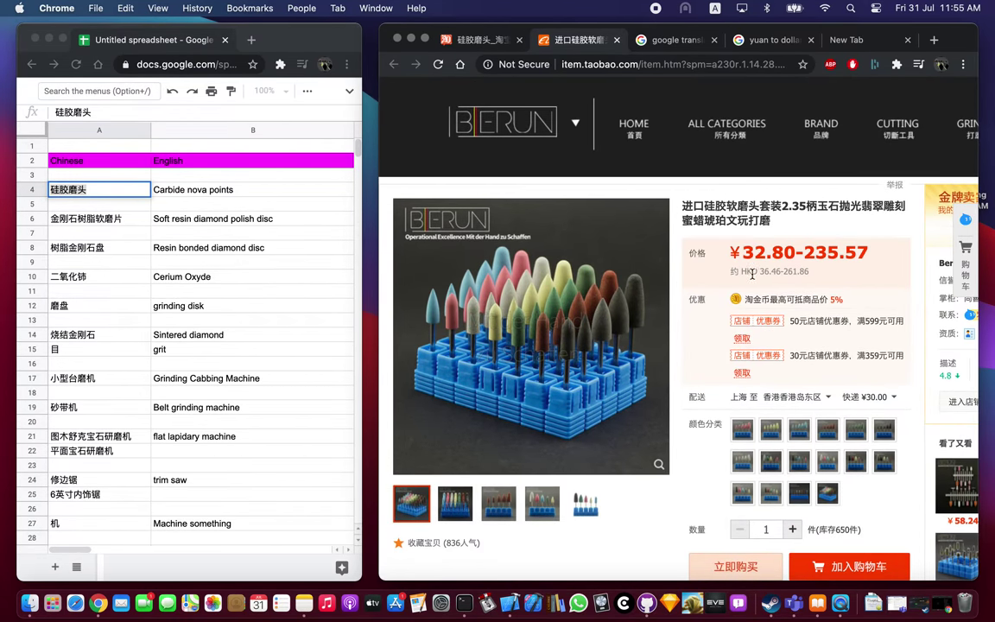
click(770, 429)
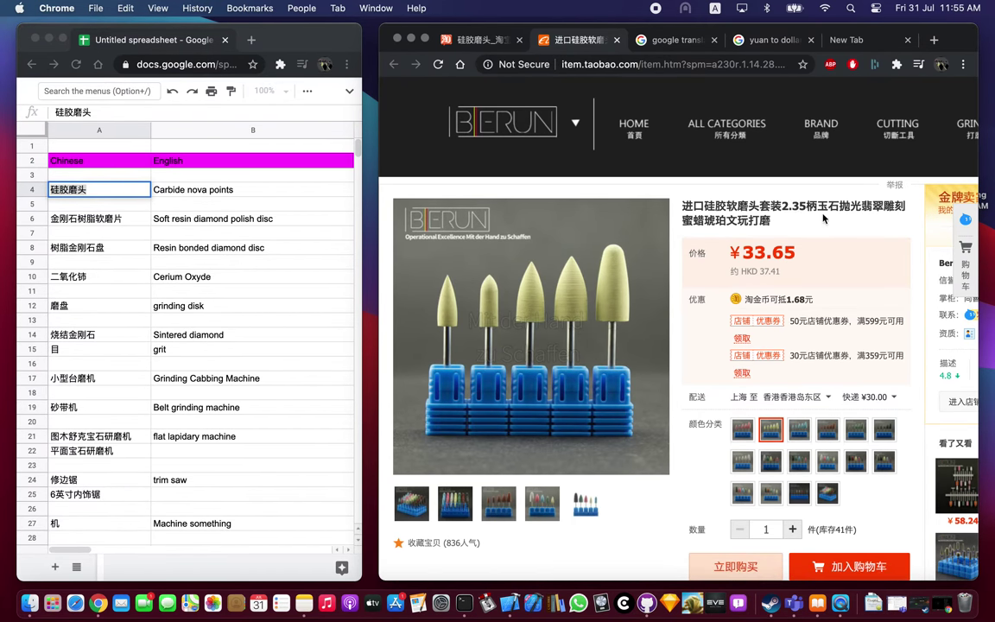
key(super+minus)
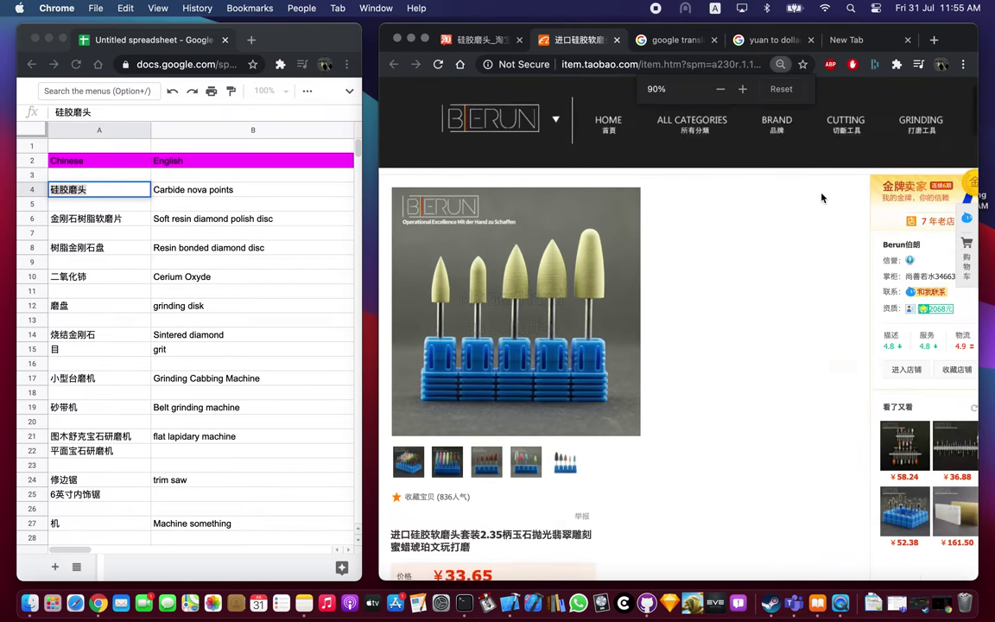
key(super+r)
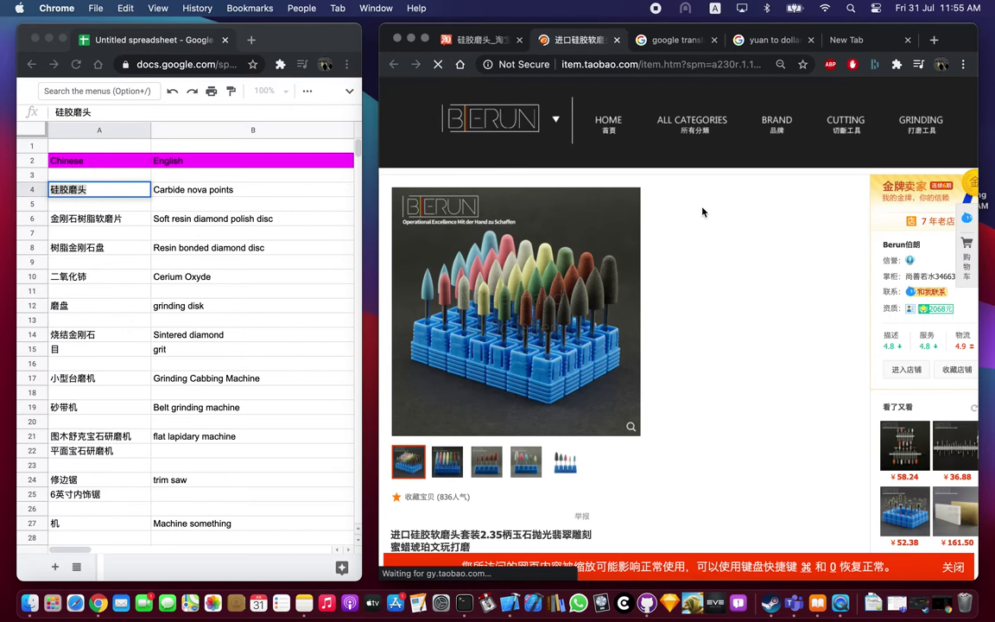
key(super+0)
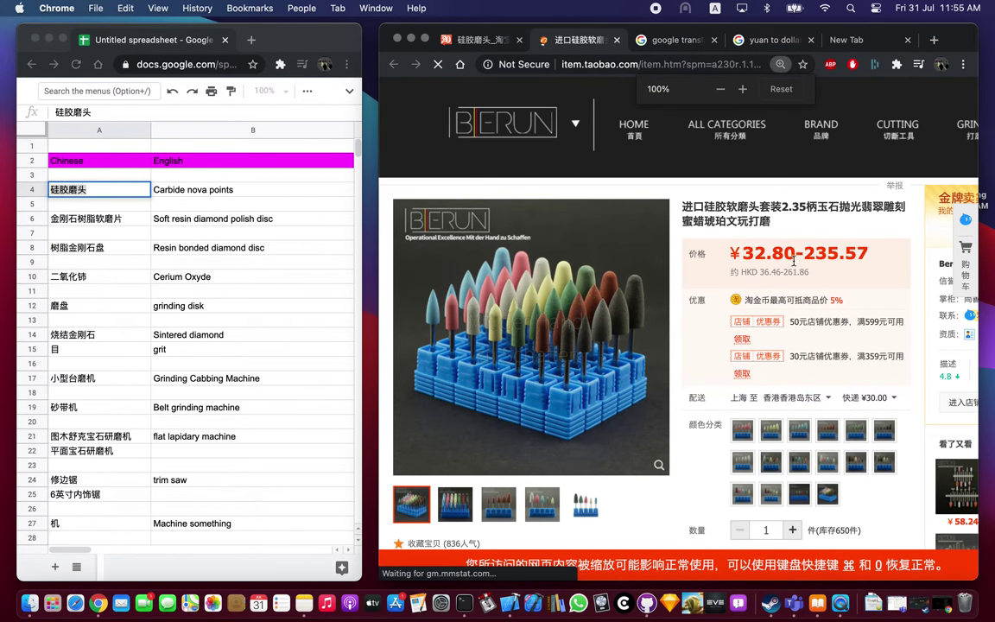
Translate the Bierun product page from Chinese to English.
right_click(697, 192)
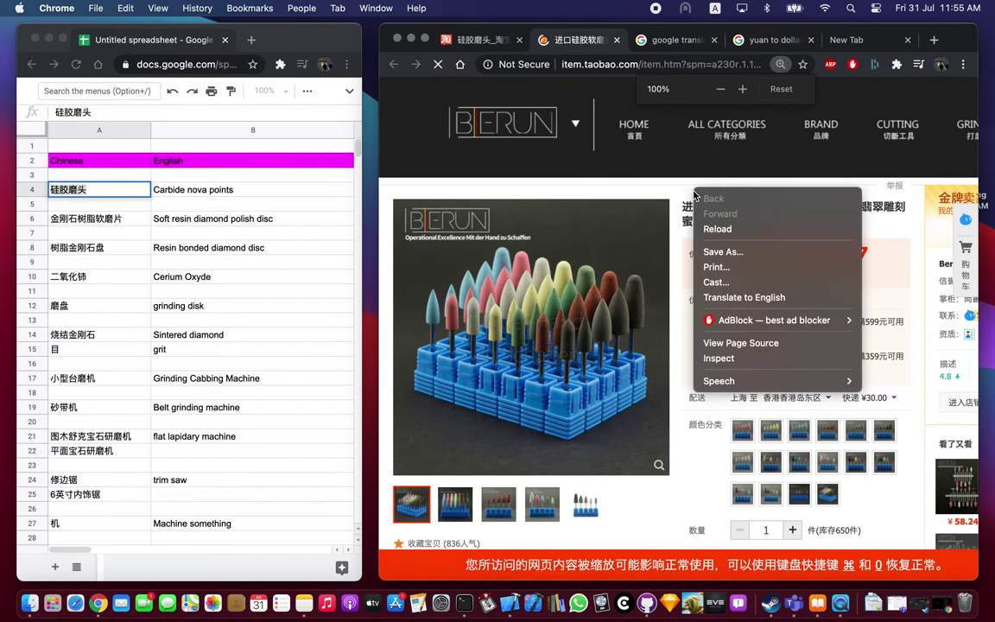
click(729, 297)
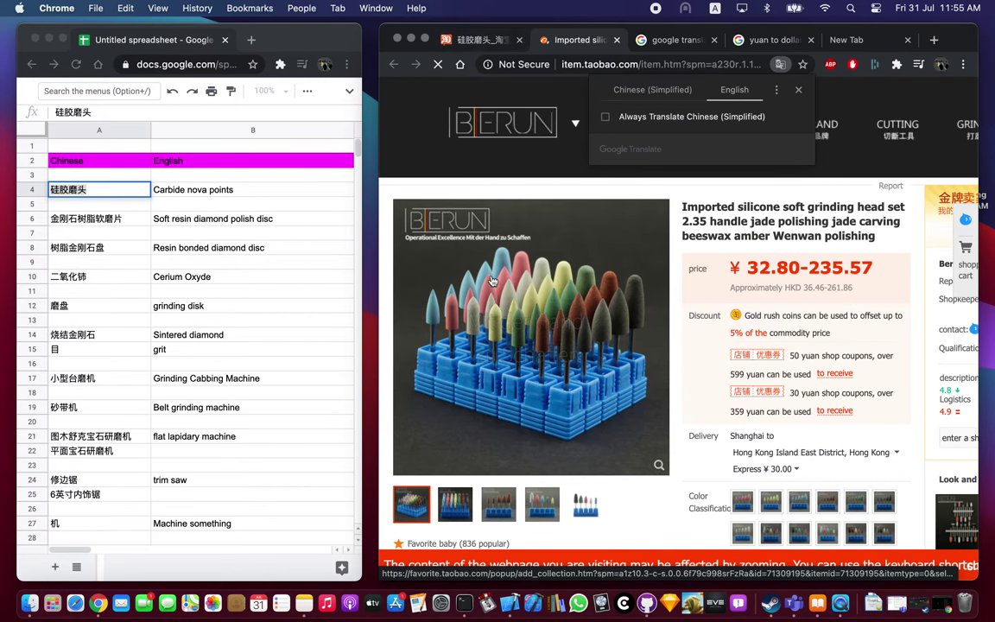
Examine the translated Bierun product page's variants, details and grinding head specification tables, and return to the 硅胶磨头 results.
mouse_move(555, 248)
scroll(823, 342, down, 4)
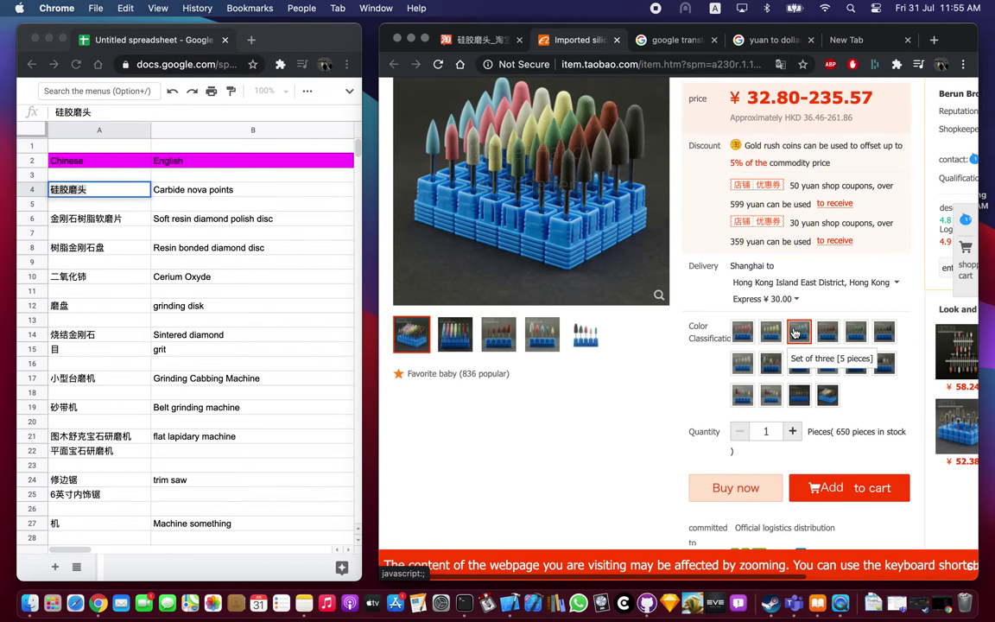
scroll(688, 349, down, 10)
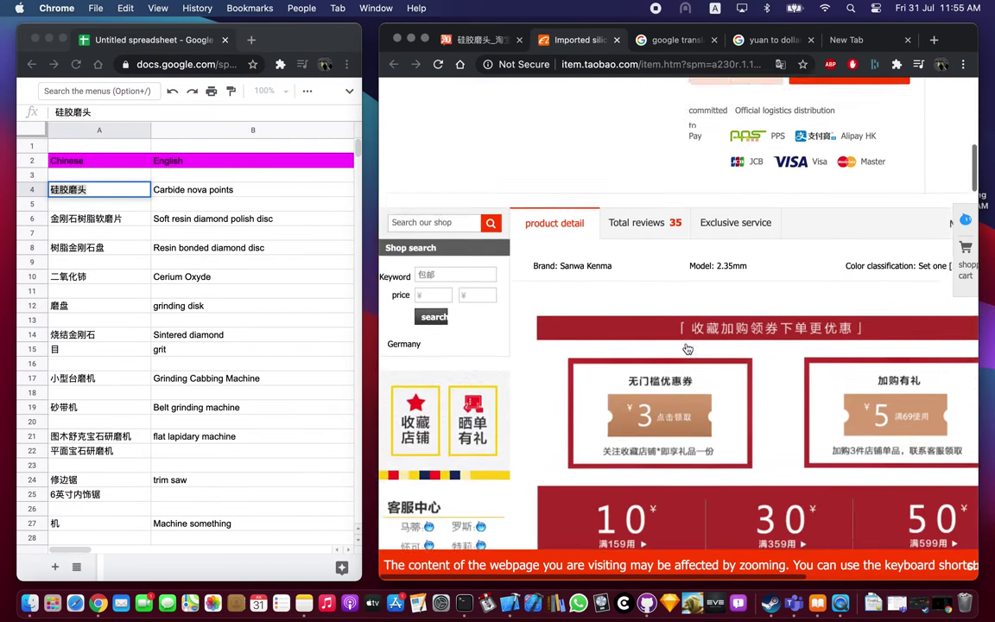
scroll(688, 349, down, 15)
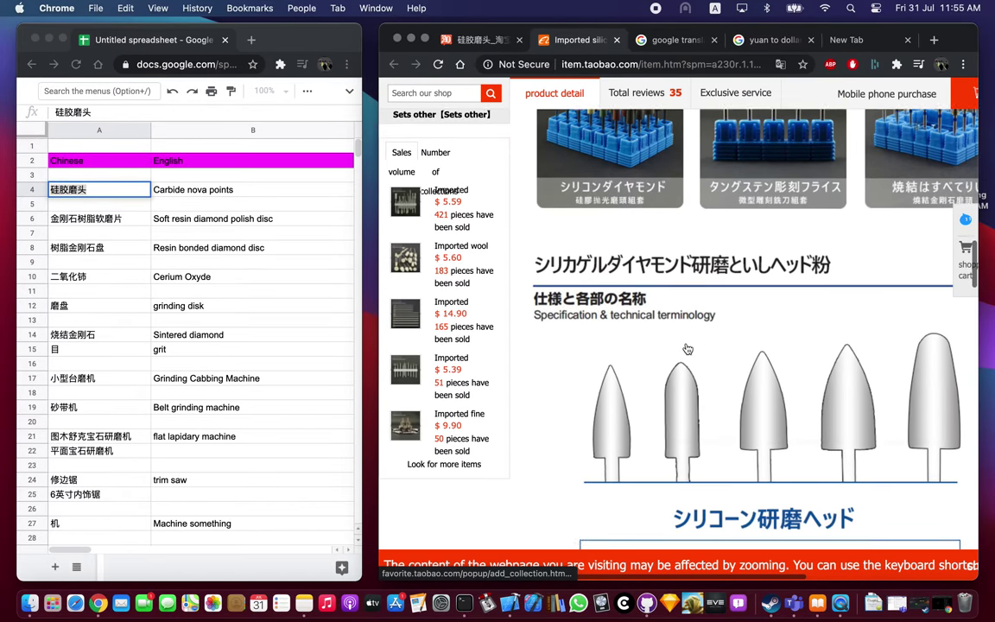
scroll(687, 349, down, 3)
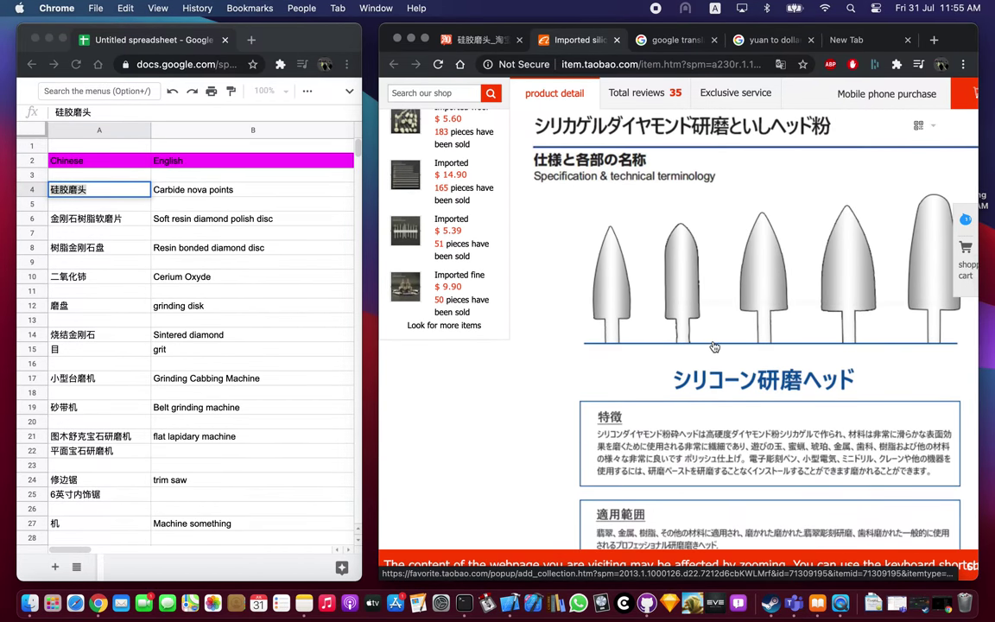
scroll(713, 346, down, 10)
click(628, 263)
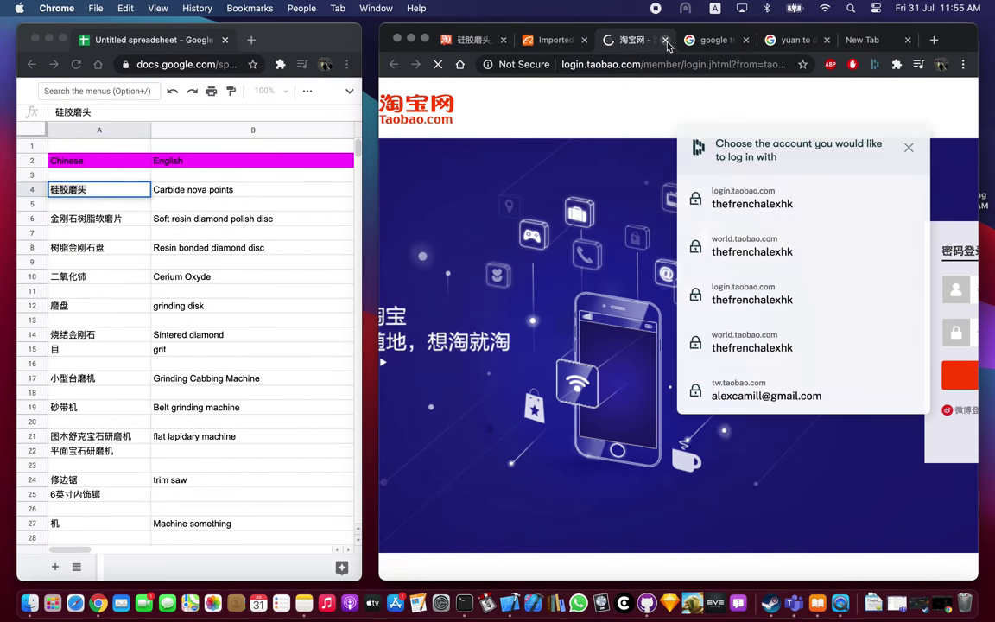
click(664, 40)
scroll(779, 337, down, 5)
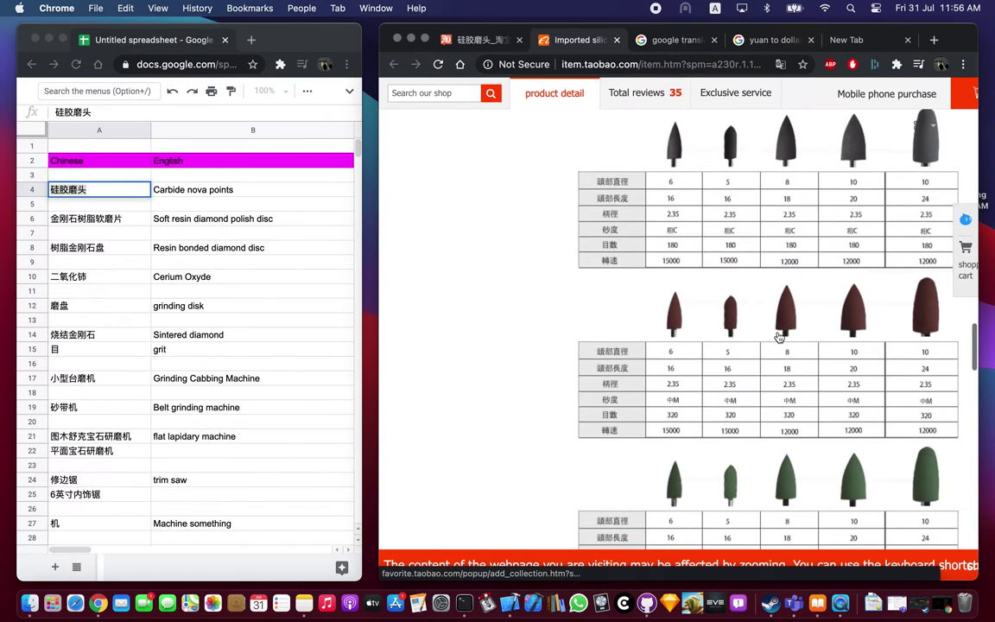
scroll(778, 337, down, 10)
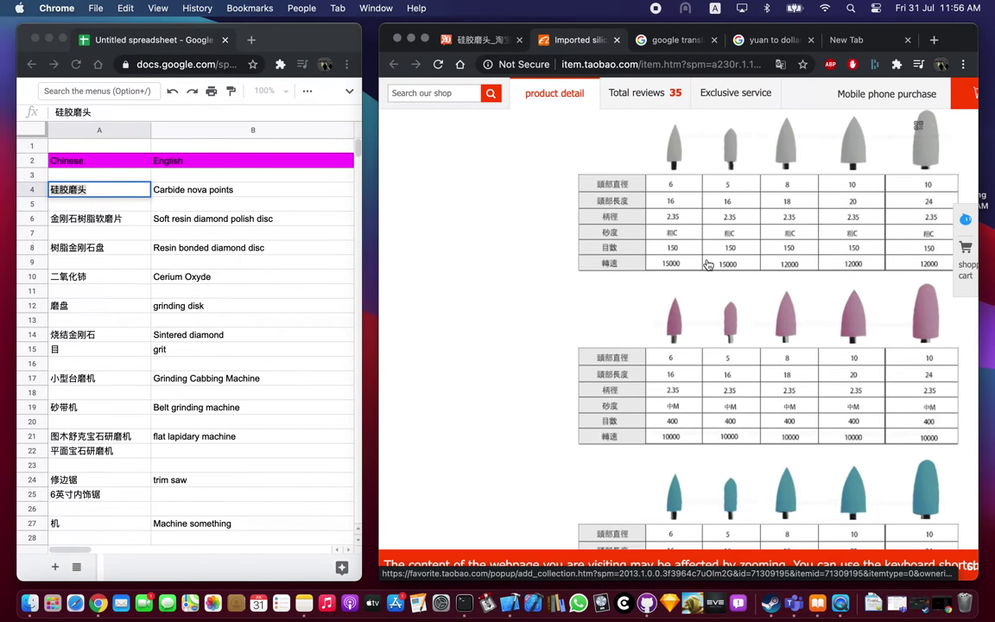
scroll(707, 264, down, 3)
scroll(707, 264, up, 20)
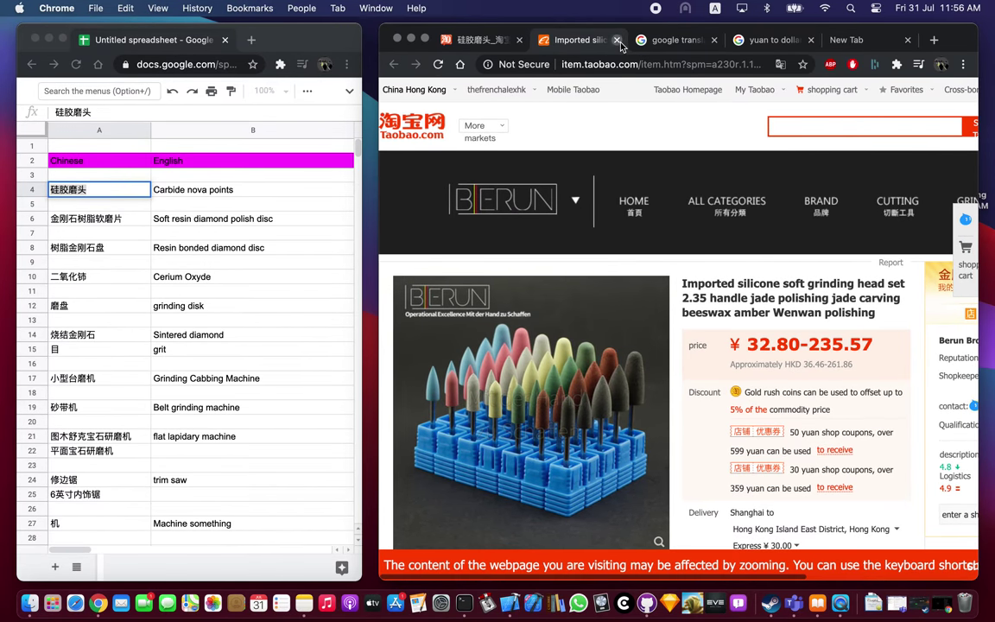
click(616, 40)
click(479, 40)
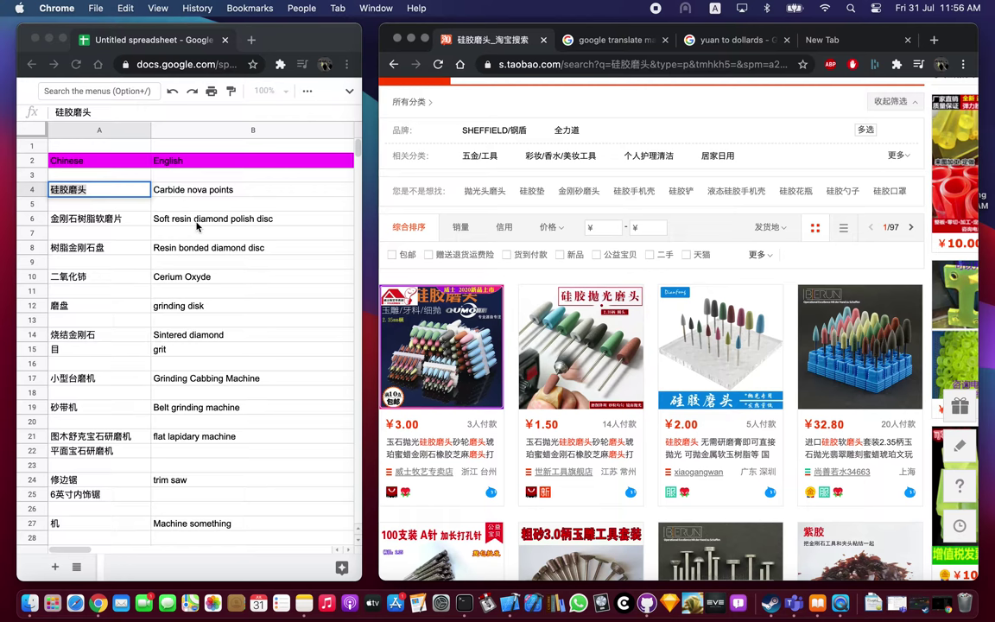
Copy the Chinese term for soft resin diamond polish disc from the spreadsheet and search Taobao for 金刚石树脂软磨片.
click(95, 223)
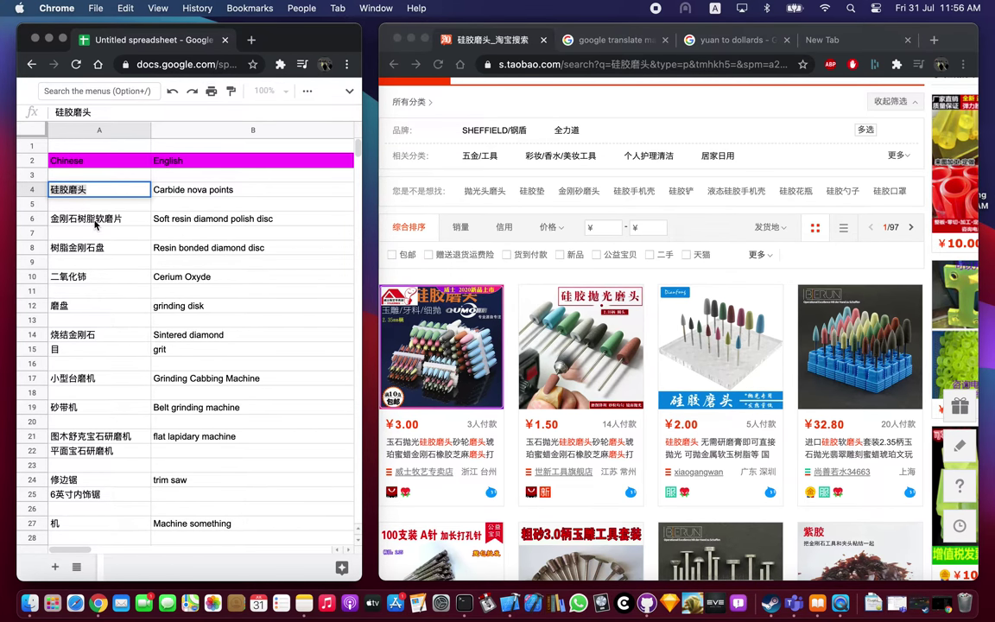
click(95, 221)
double_click(130, 216)
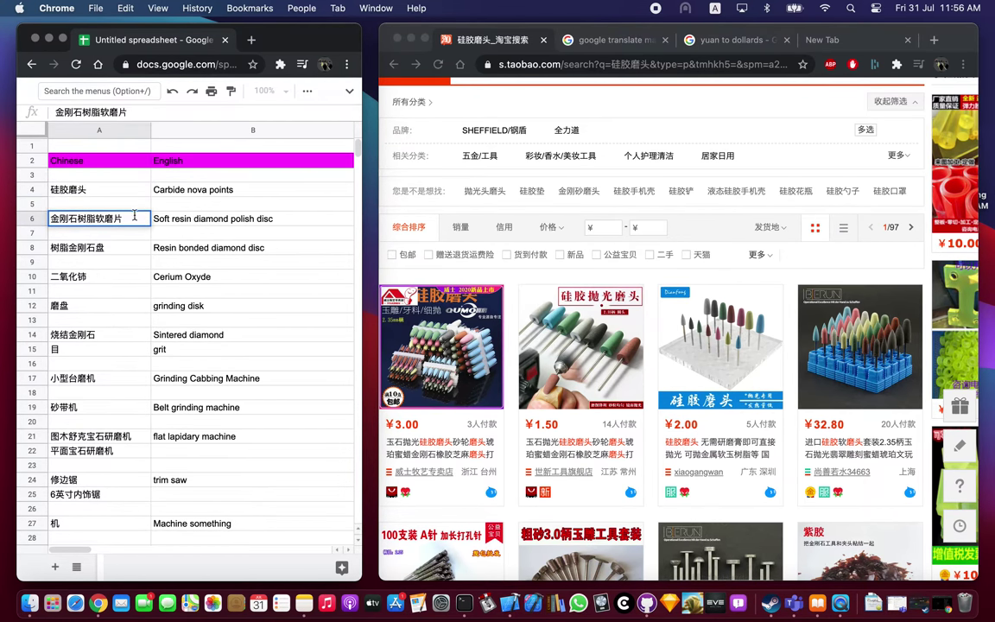
drag(135, 216, 0, 219)
click(592, 177)
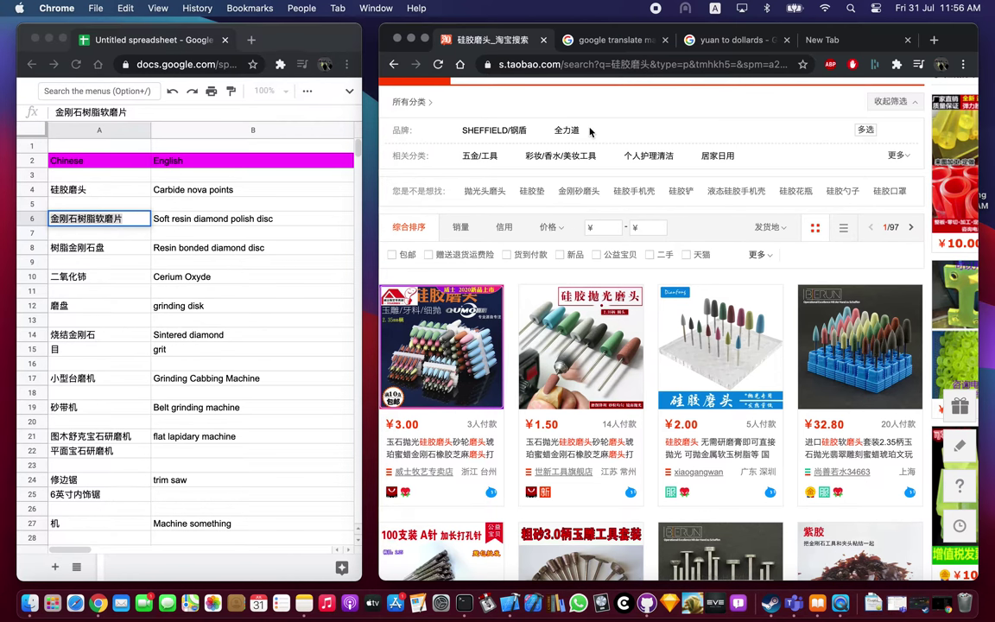
scroll(590, 147, up, 3)
triple_click(630, 127)
text(金刚石树脂软磨片)
key(Return)
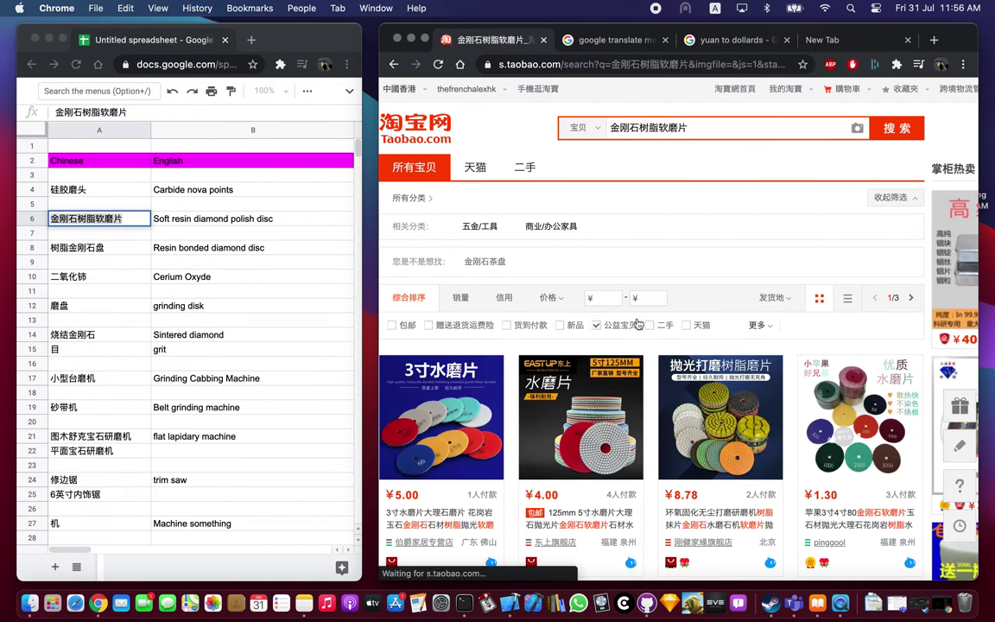
Examine the polishing disc listings and their prices in the 金刚石树脂软磨片 results.
scroll(631, 259, down, 5)
scroll(637, 323, down, 5)
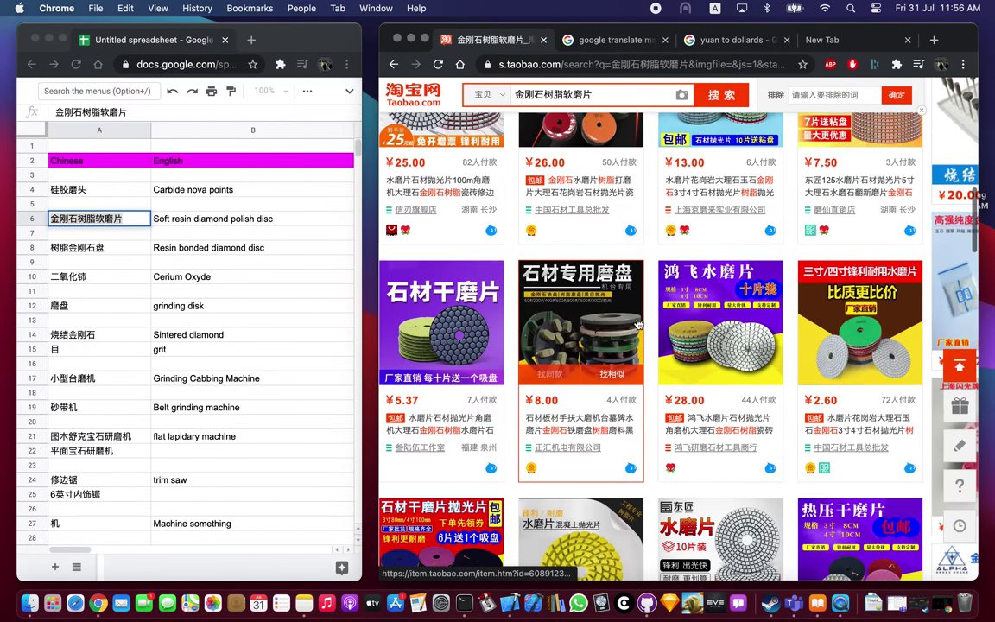
scroll(637, 323, down, 2)
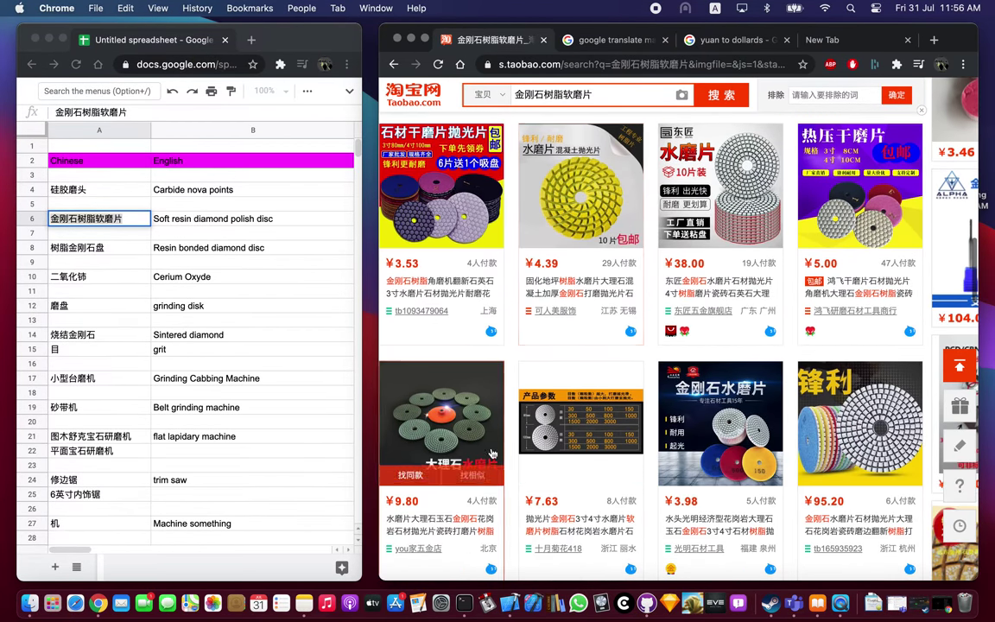
scroll(562, 388, down, 5)
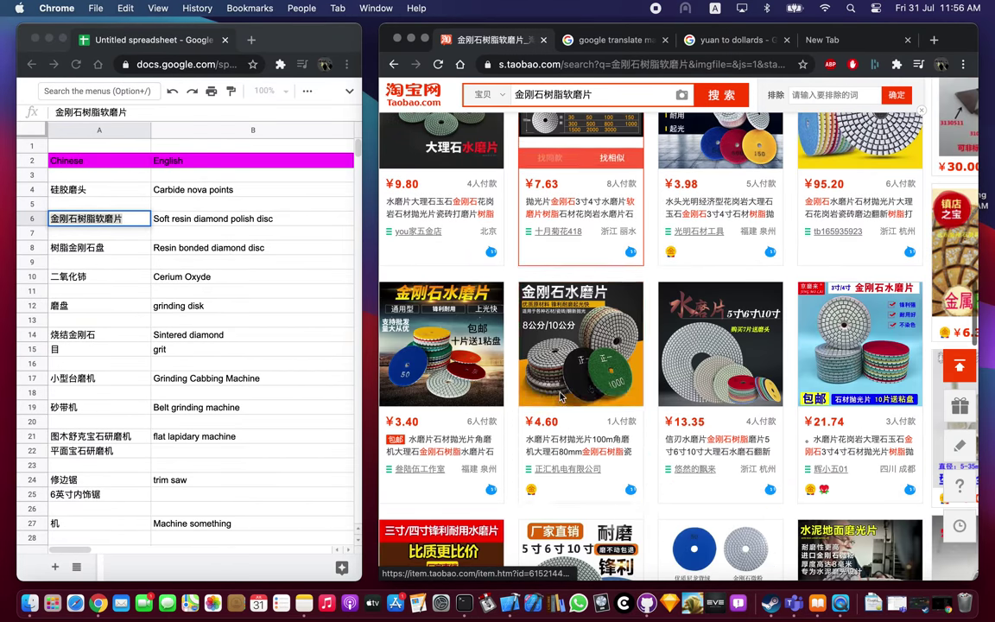
scroll(561, 390, down, 8)
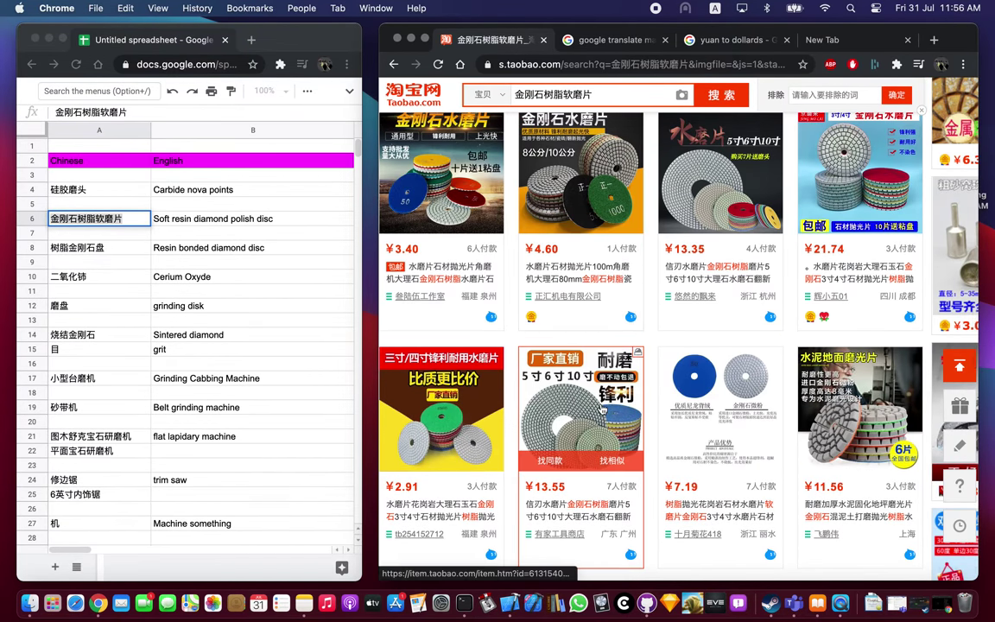
scroll(595, 230, up, 15)
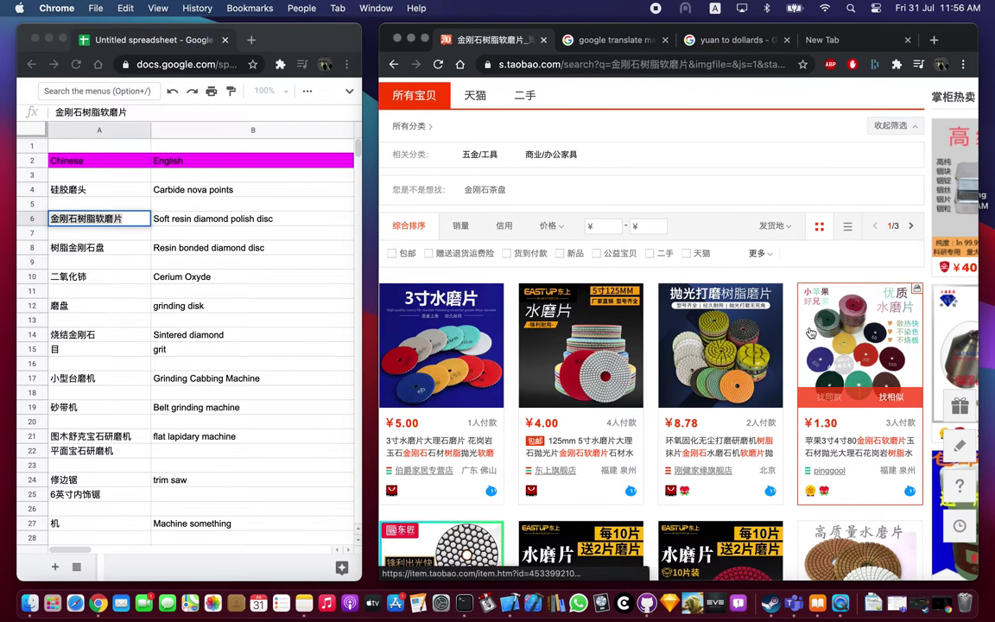
Copy the Chinese term for resin bonded diamond disc from the spreadsheet and search Taobao for 树脂金刚石盘.
click(168, 250)
click(121, 249)
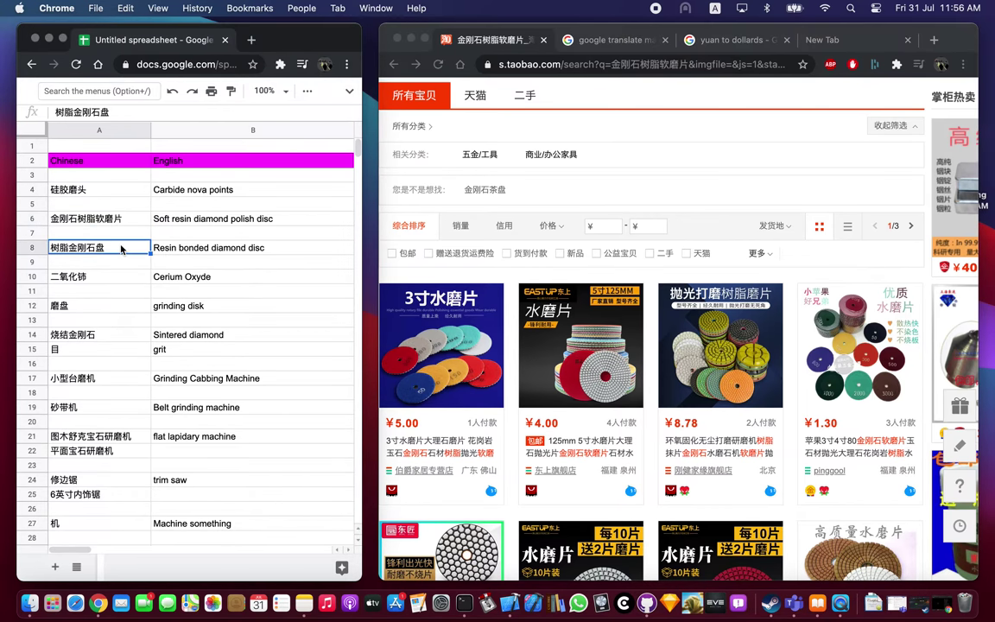
key(Return)
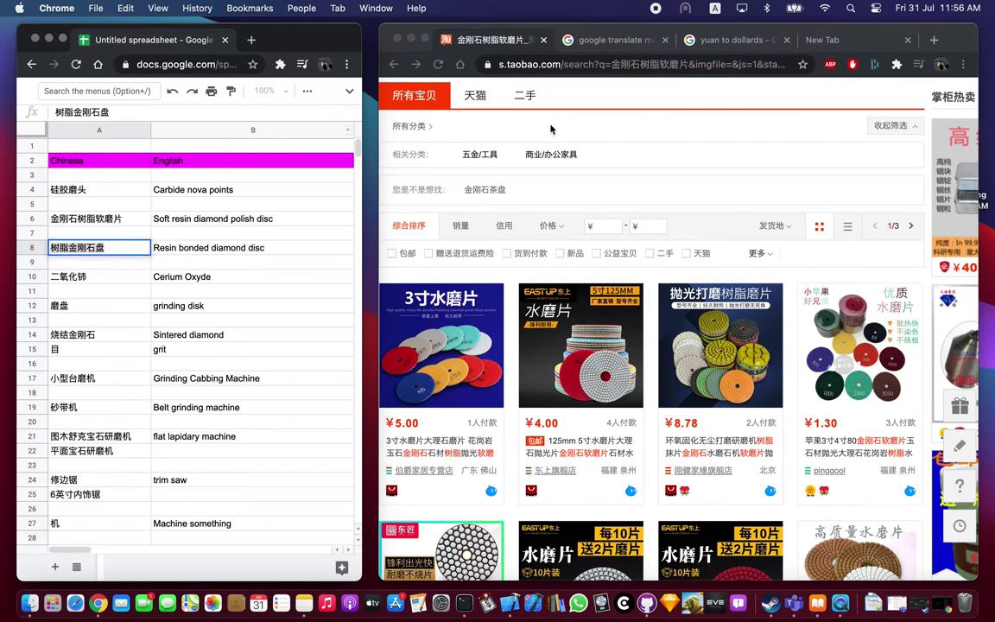
scroll(553, 163, up, 3)
click(706, 131)
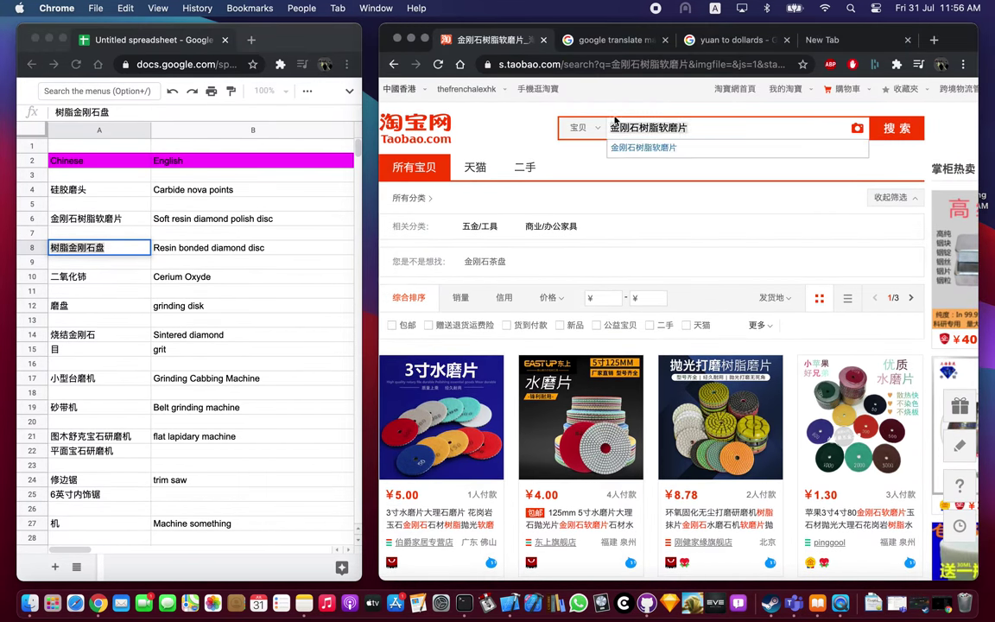
key(super+a)
text(树脂金刚石盘)
key(Return)
Look through the resin bonded diamond disc results and open the ¥300.00 green grinding disc listing in a new tab.
scroll(628, 277, down, 1)
scroll(628, 276, down, 2)
scroll(580, 320, down, 1)
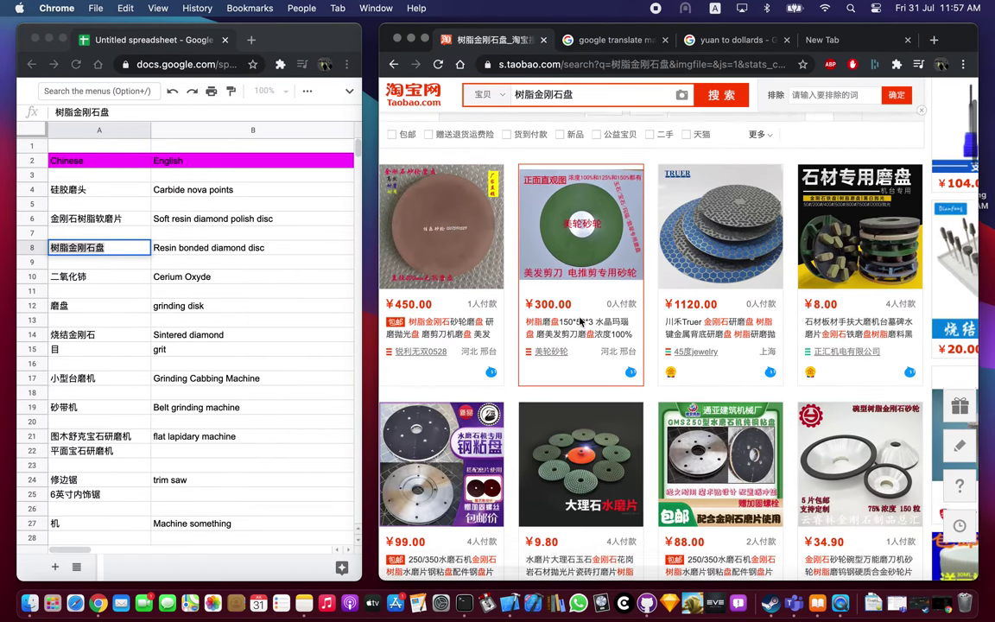
scroll(580, 320, down, 5)
scroll(570, 207, up, 5)
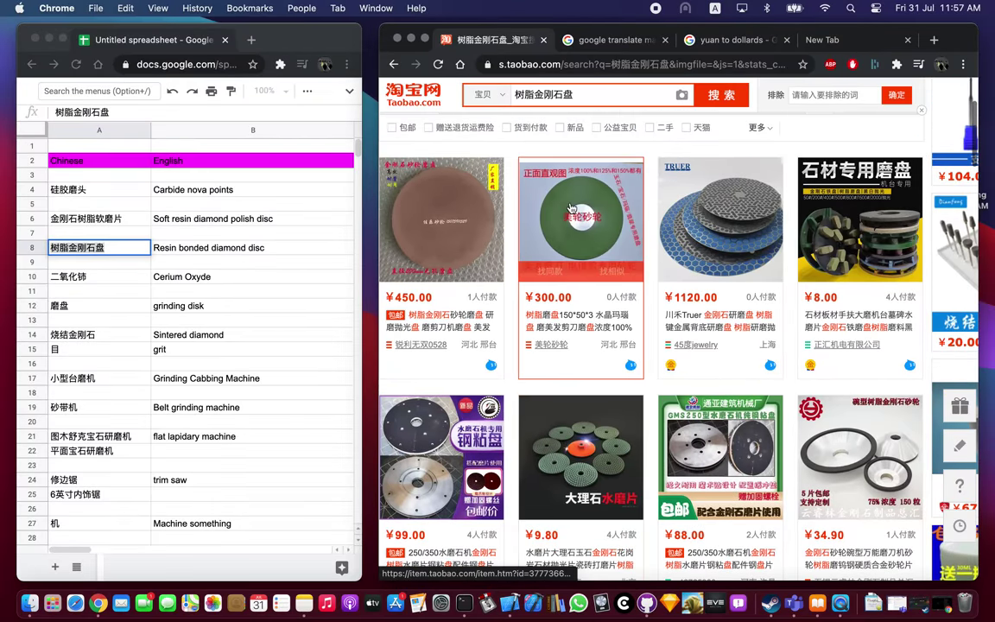
click(571, 216)
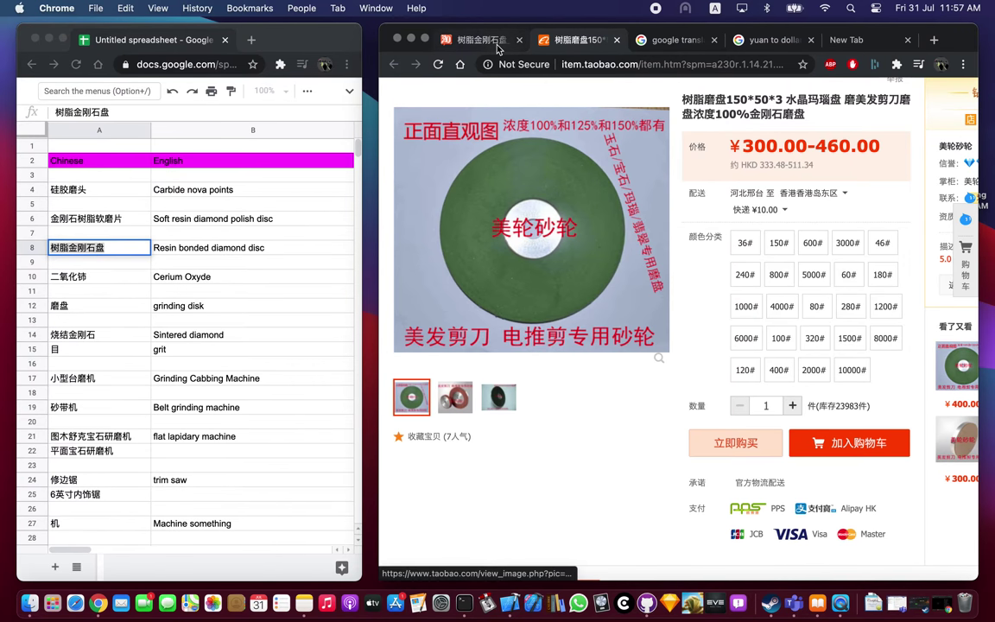
Return to the 树脂金刚石盘 results, open the shopping cart and log in with the saved username and password.
click(466, 40)
scroll(612, 205, down, 1)
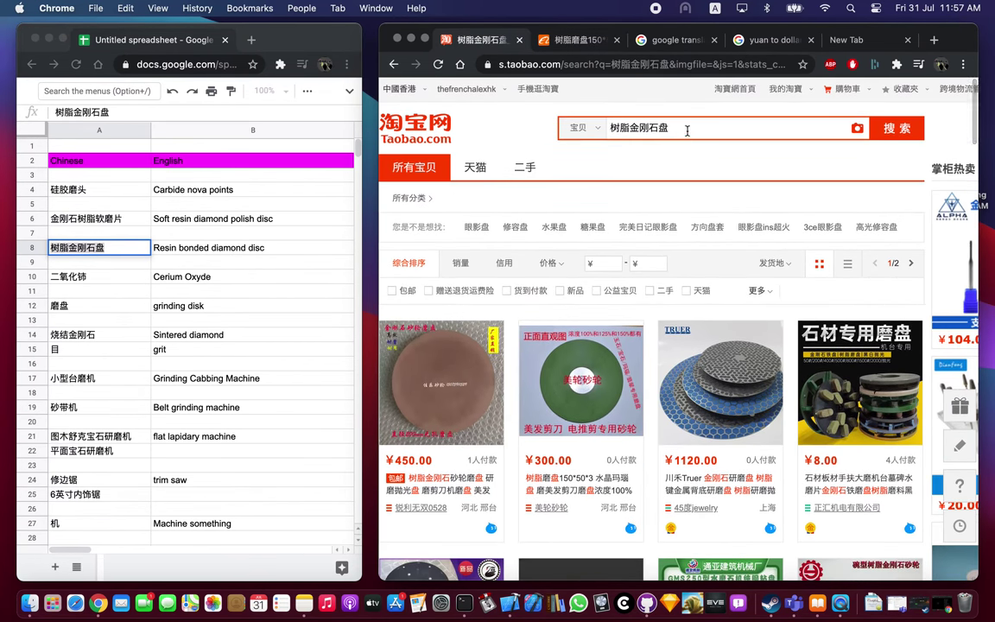
click(845, 93)
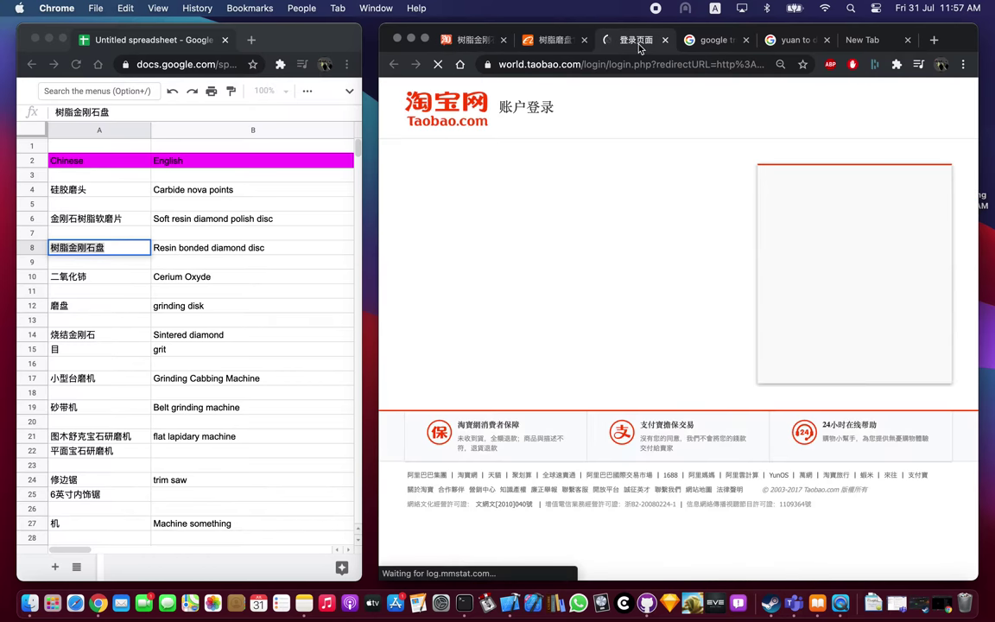
click(825, 226)
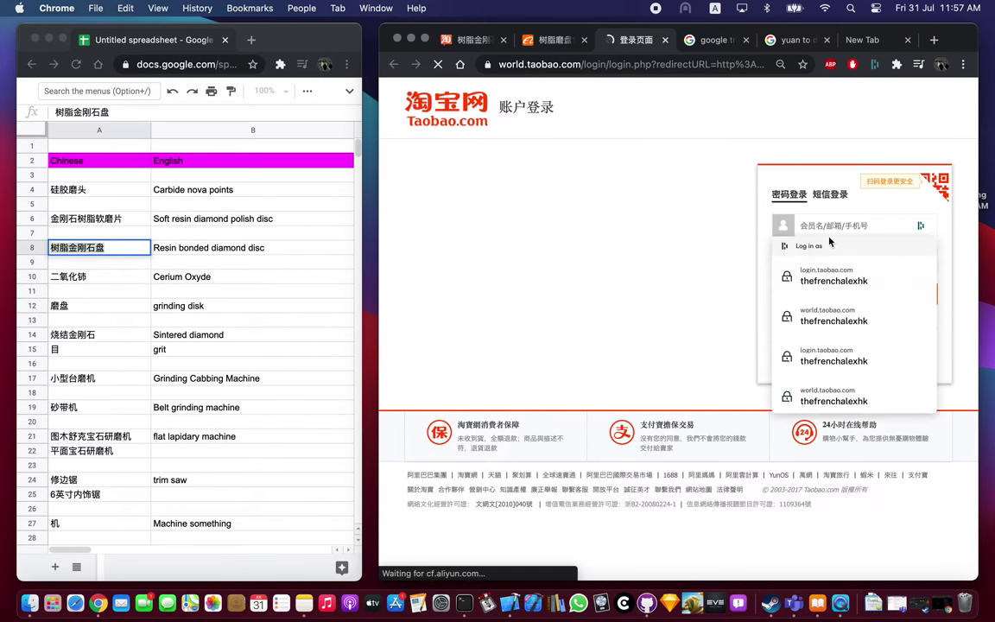
click(760, 276)
key(Return)
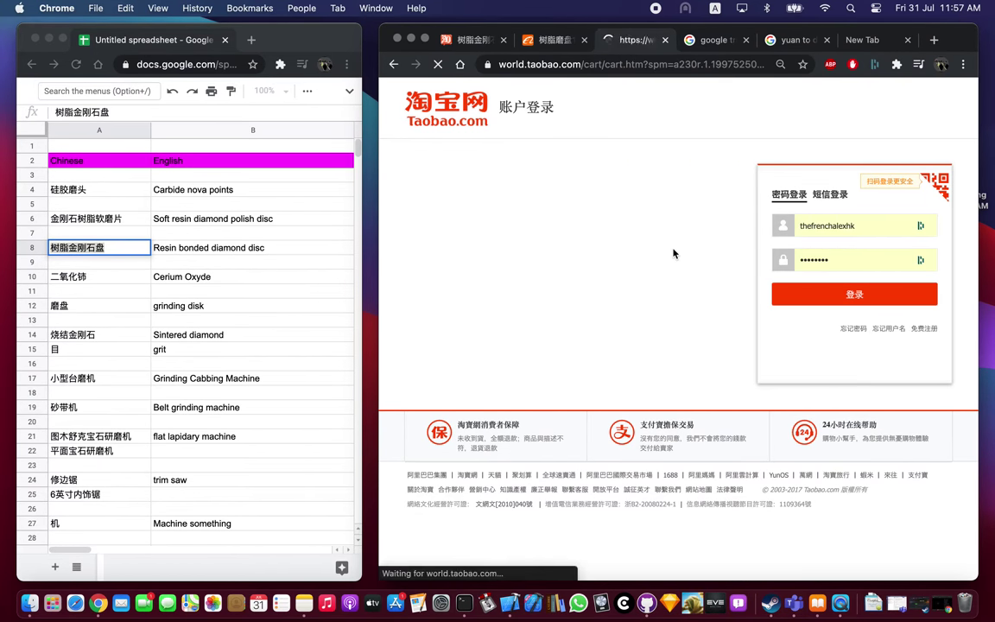
Examine the lapidary tools, supplies and other items saved in the Taobao shopping cart, including their variants and prices.
scroll(622, 394, down, 15)
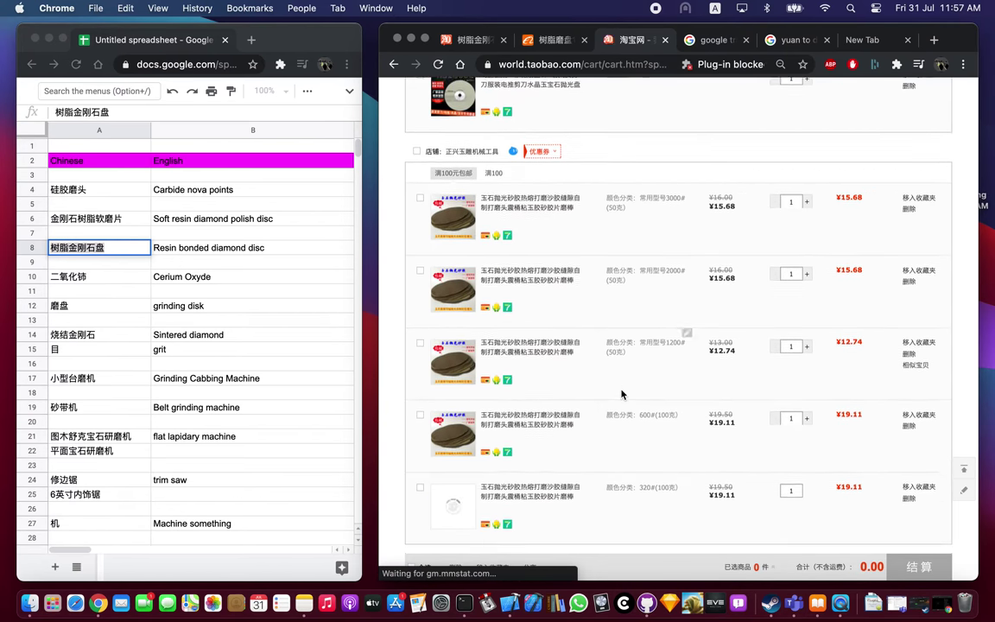
scroll(558, 349, up, 15)
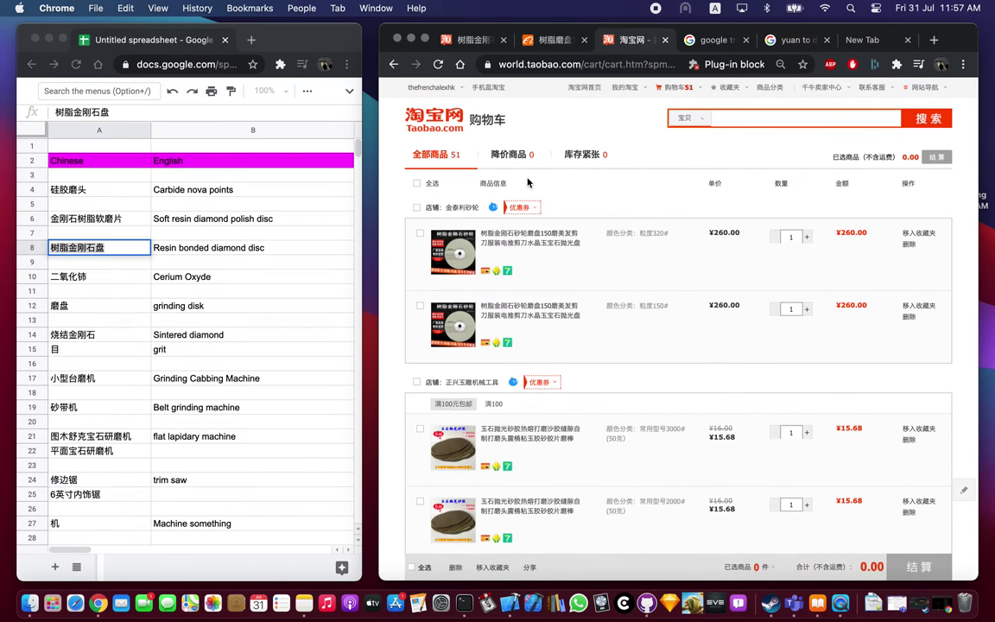
mouse_move(682, 91)
scroll(637, 425, down, 10)
scroll(639, 424, down, 10)
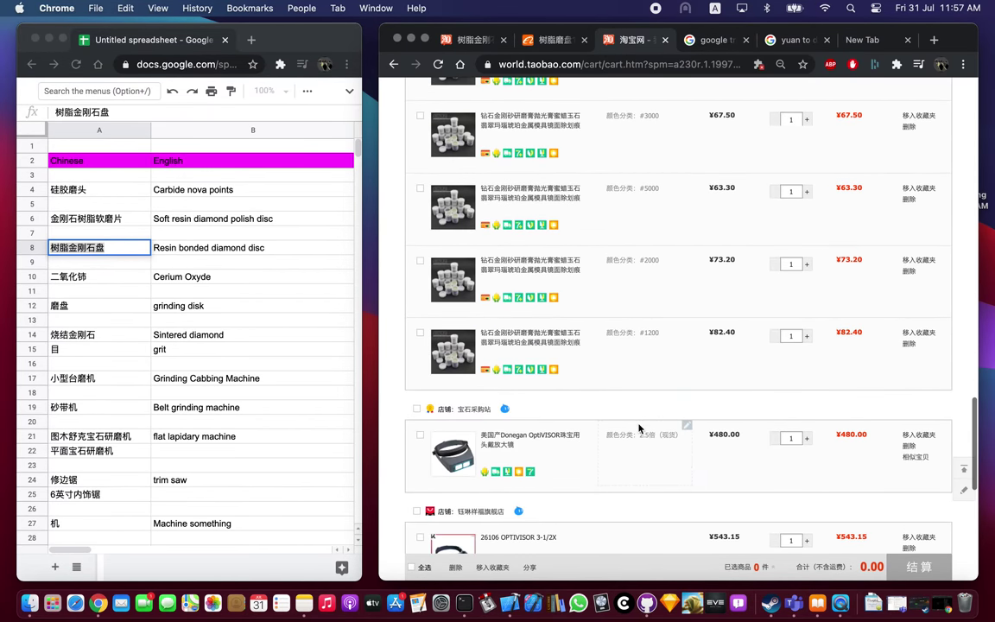
scroll(638, 424, down, 10)
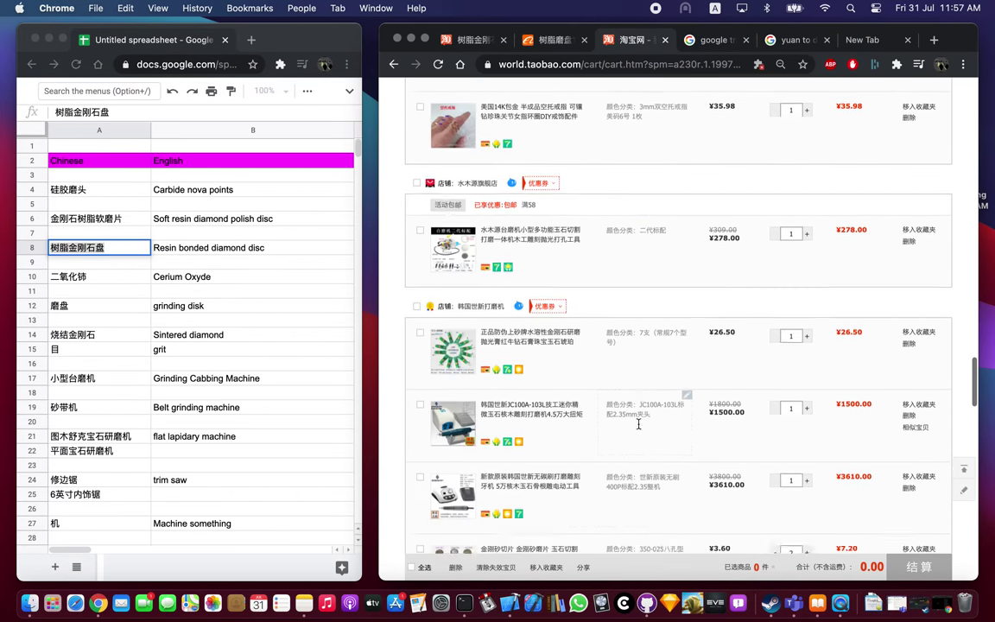
scroll(638, 426, down, 10)
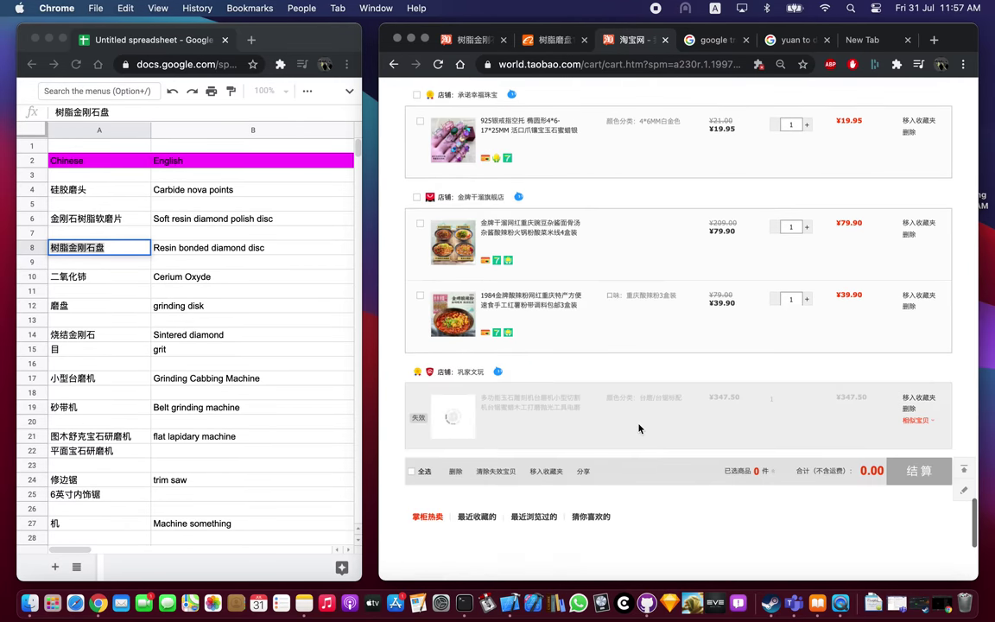
scroll(638, 426, up, 20)
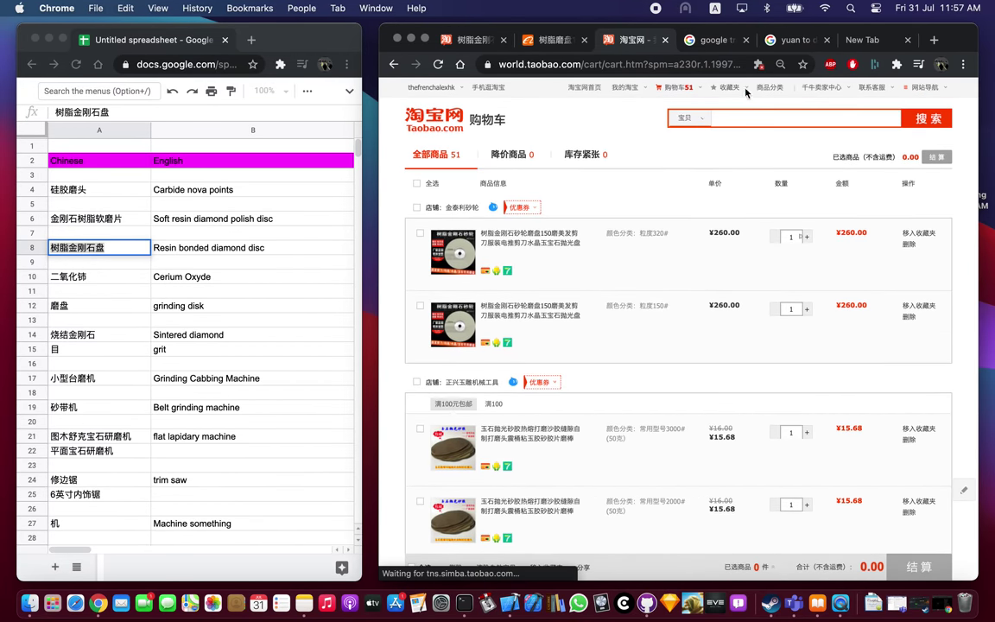
click(770, 90)
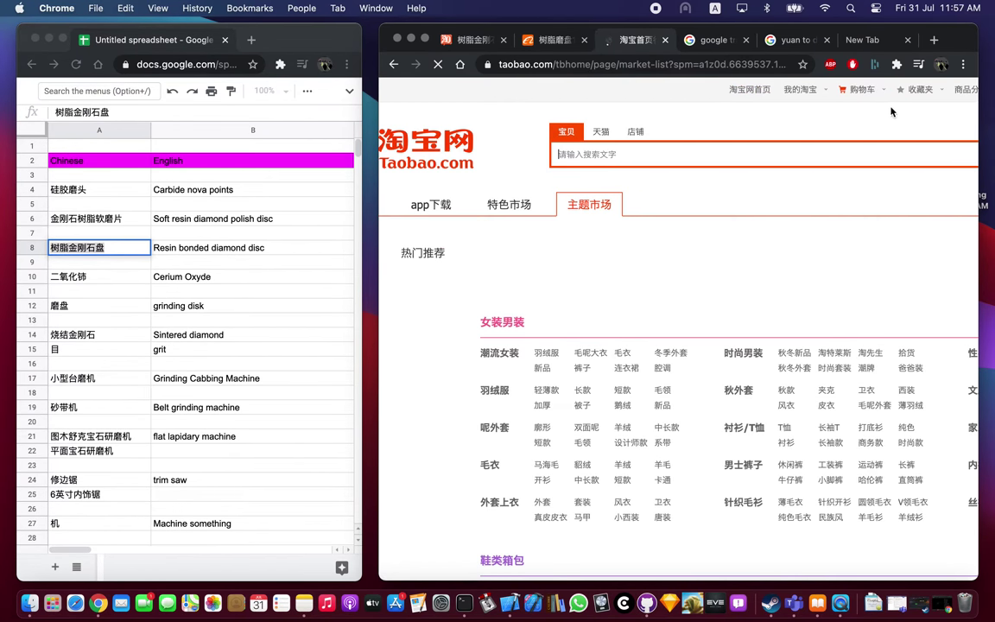
scroll(585, 287, down, 1)
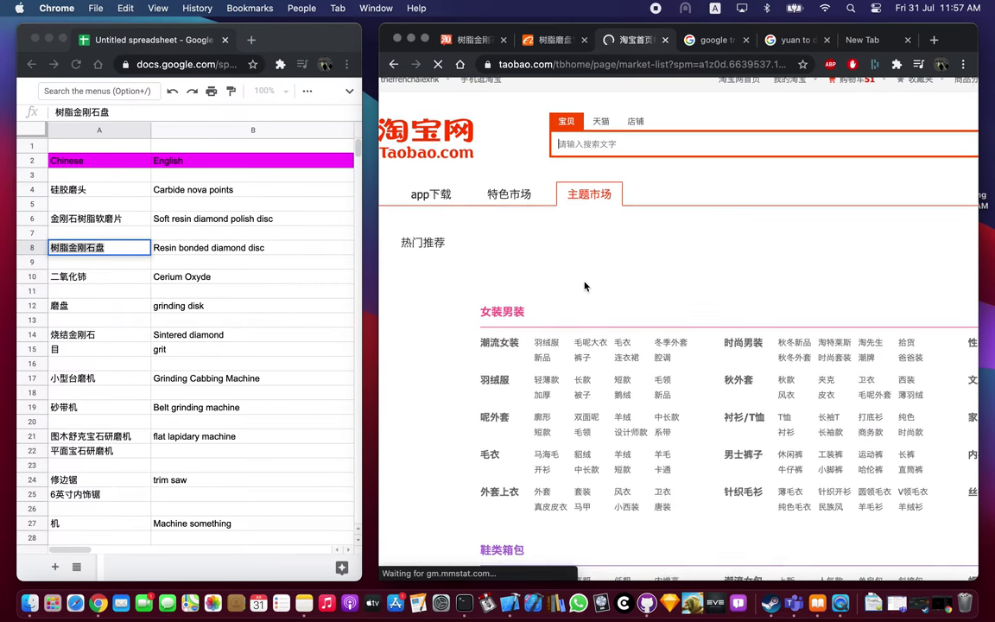
click(394, 65)
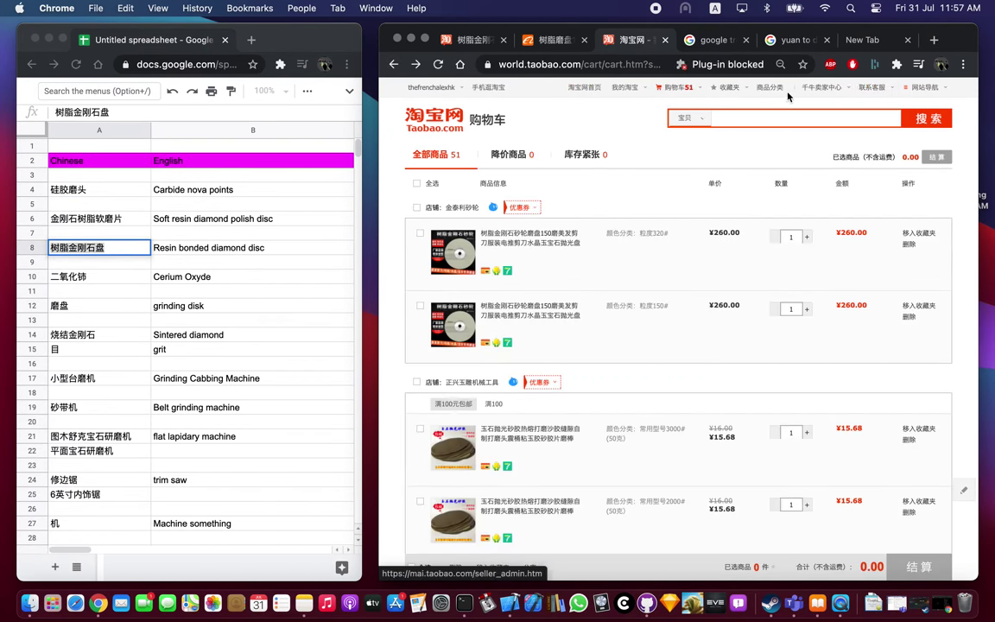
click(771, 88)
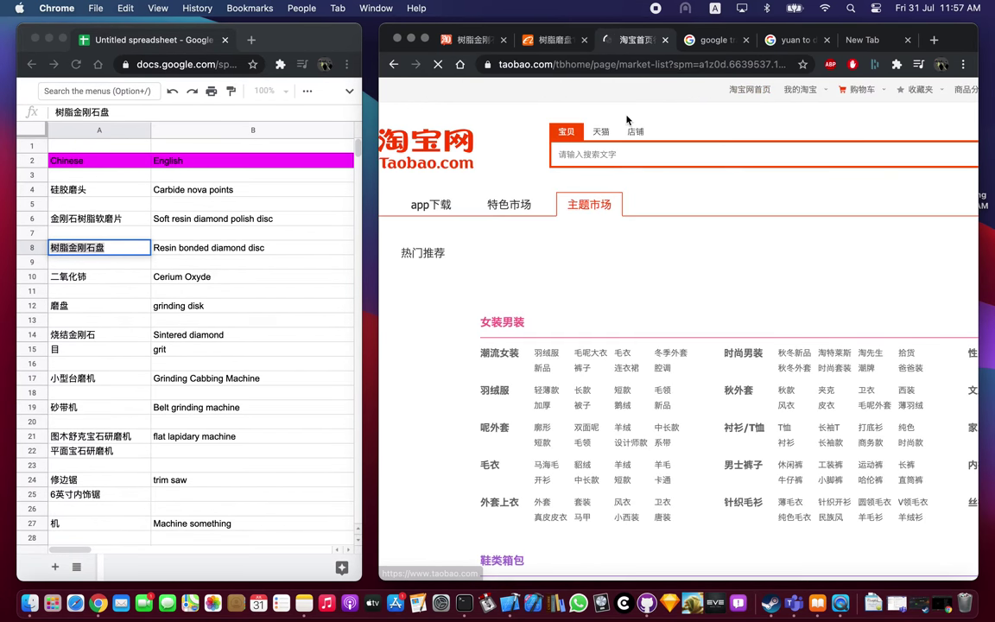
key(super+bracketleft)
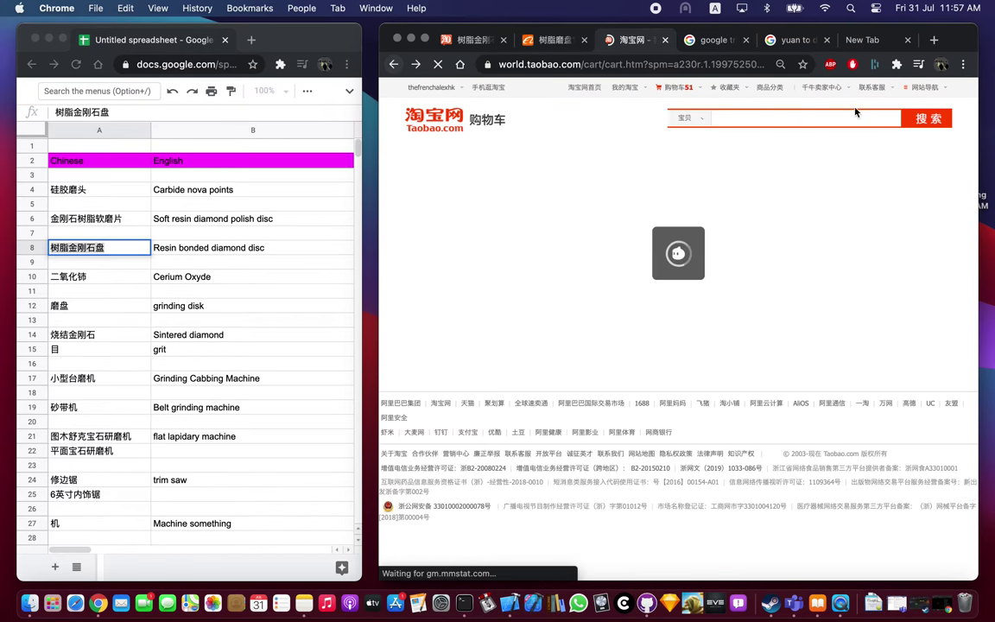
Translate the Taobao shopping cart page into English.
mouse_move(832, 93)
right_click(627, 114)
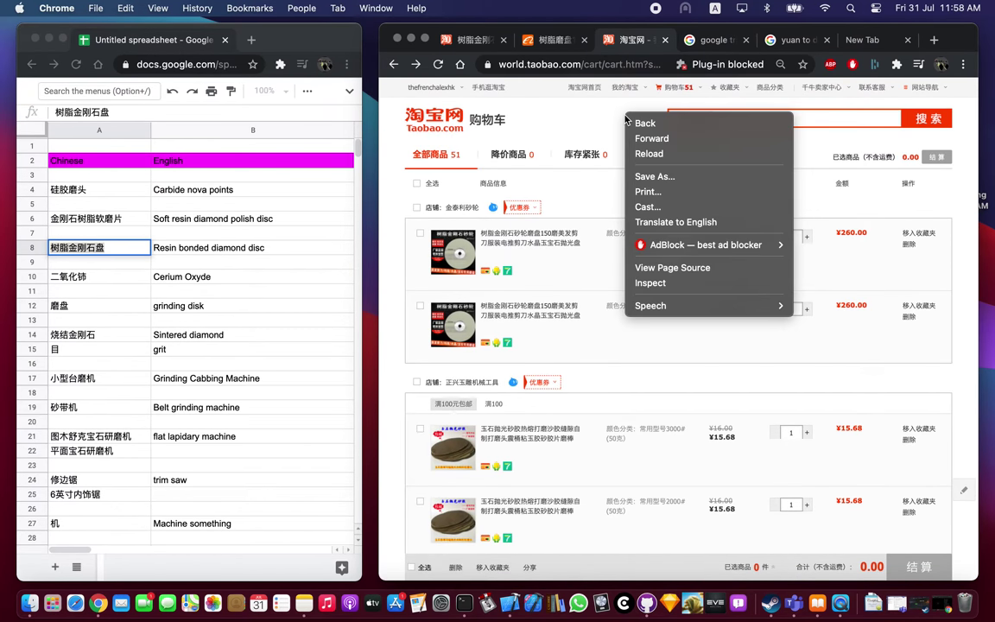
click(664, 223)
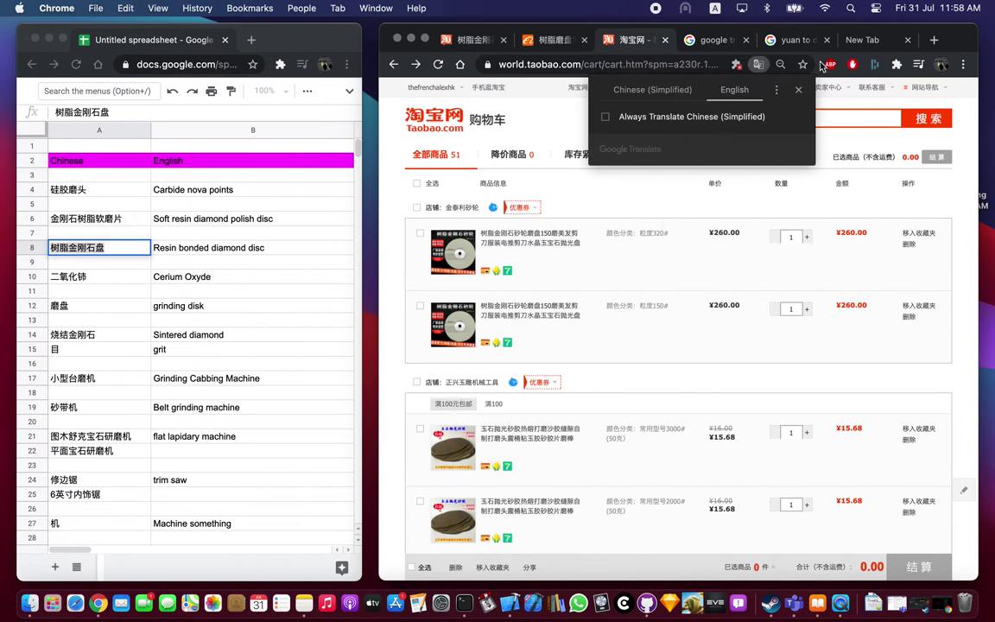
mouse_move(815, 115)
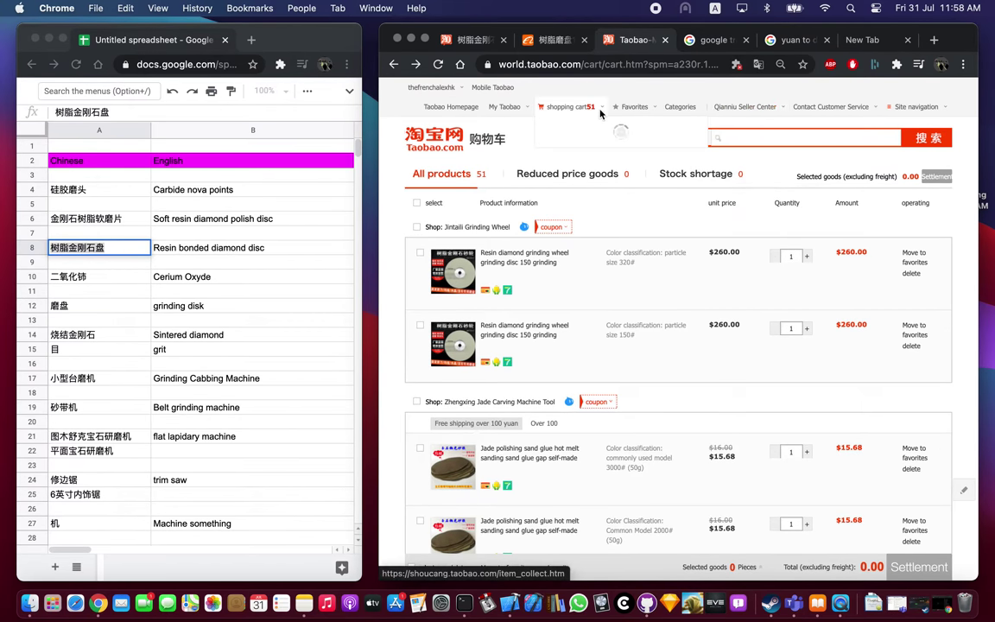
Open the My Taobao account page and go to its list of purchased items (已买到的宝贝).
click(511, 108)
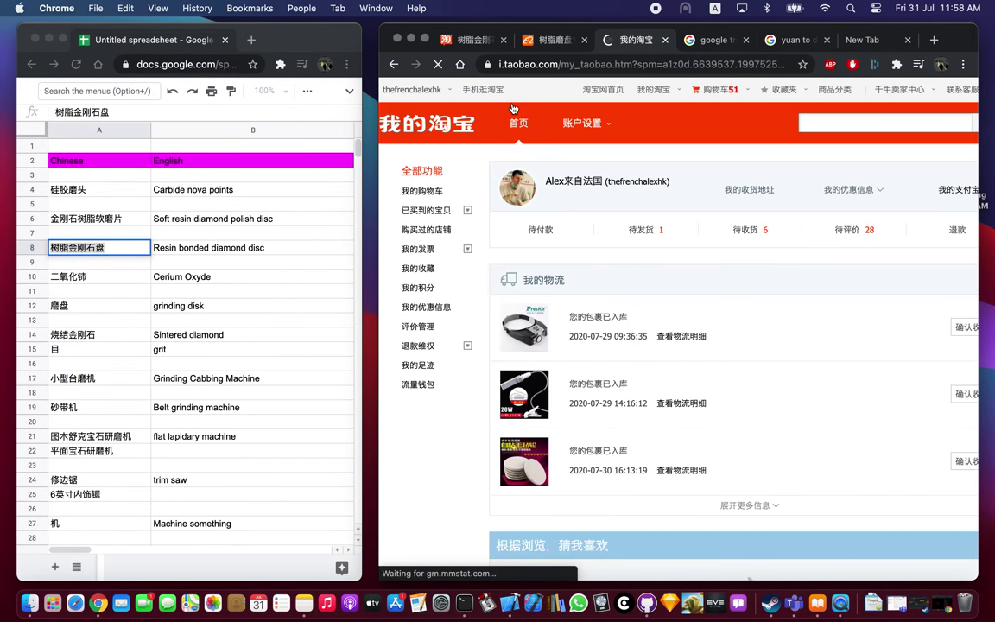
click(840, 97)
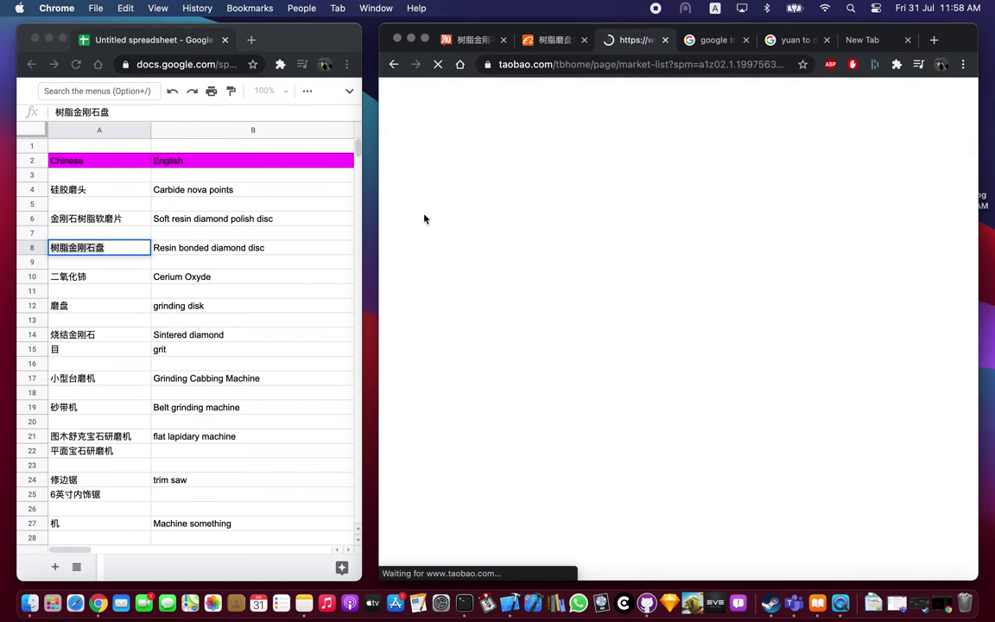
scroll(425, 220, left, 5)
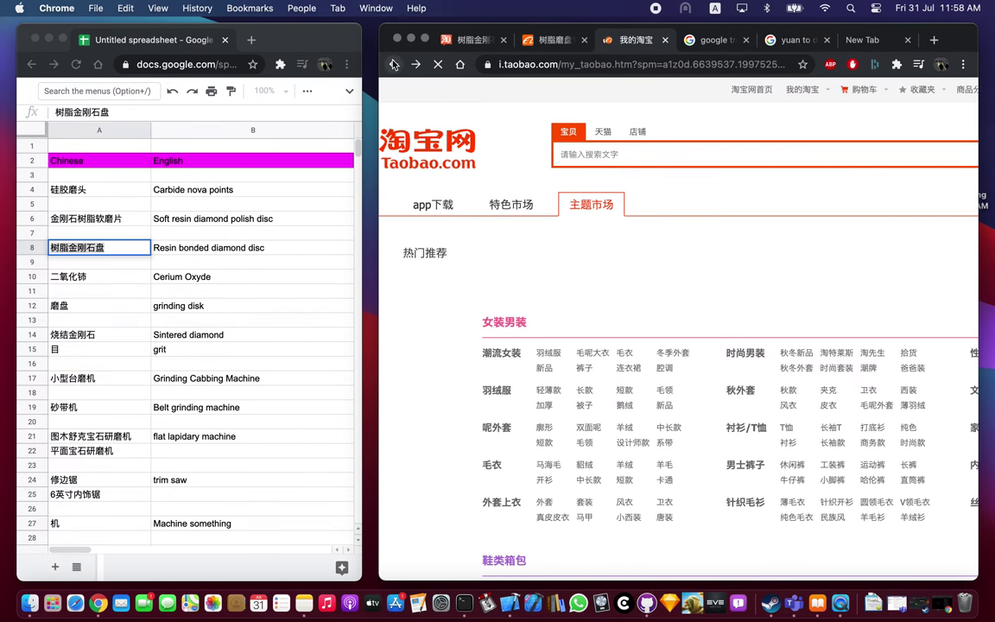
click(432, 211)
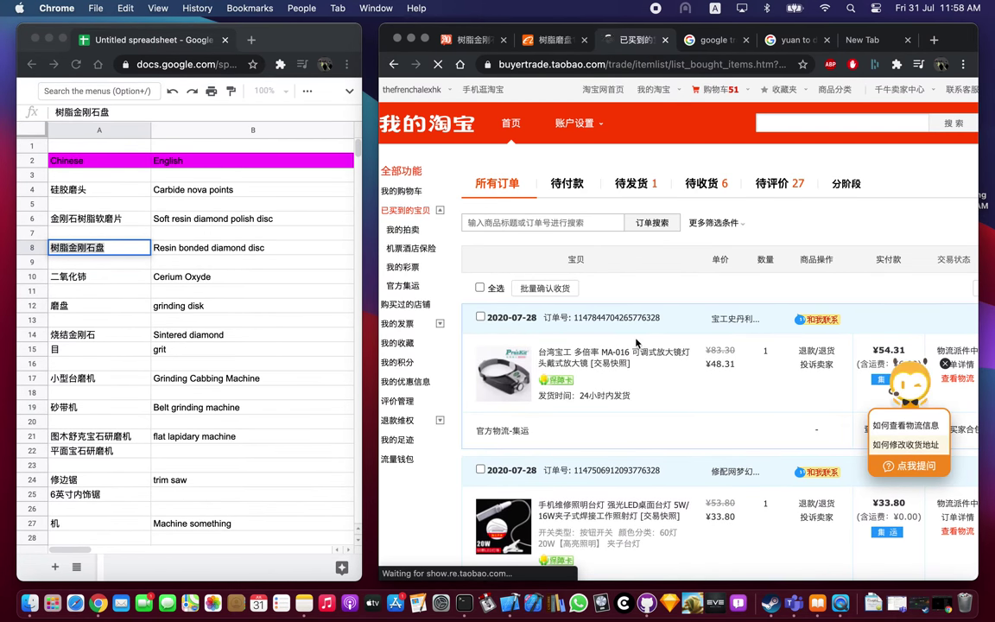
Find the ¥280.00 mini stone cutting saw and the ¥680.00 mini gem machine among the purchases and open them in new tabs.
scroll(637, 302, down, 10)
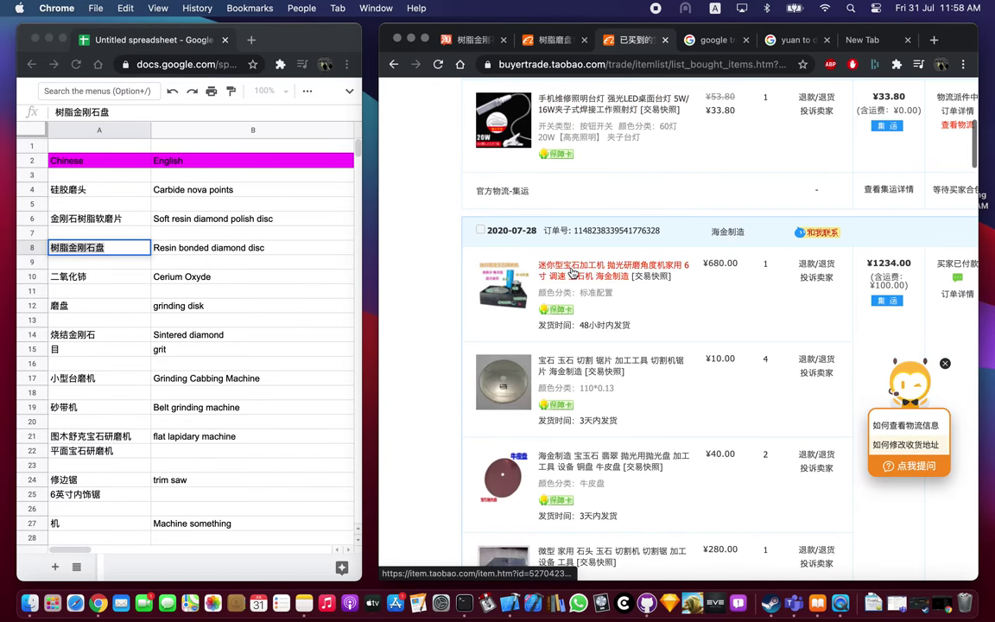
scroll(573, 277, down, 3)
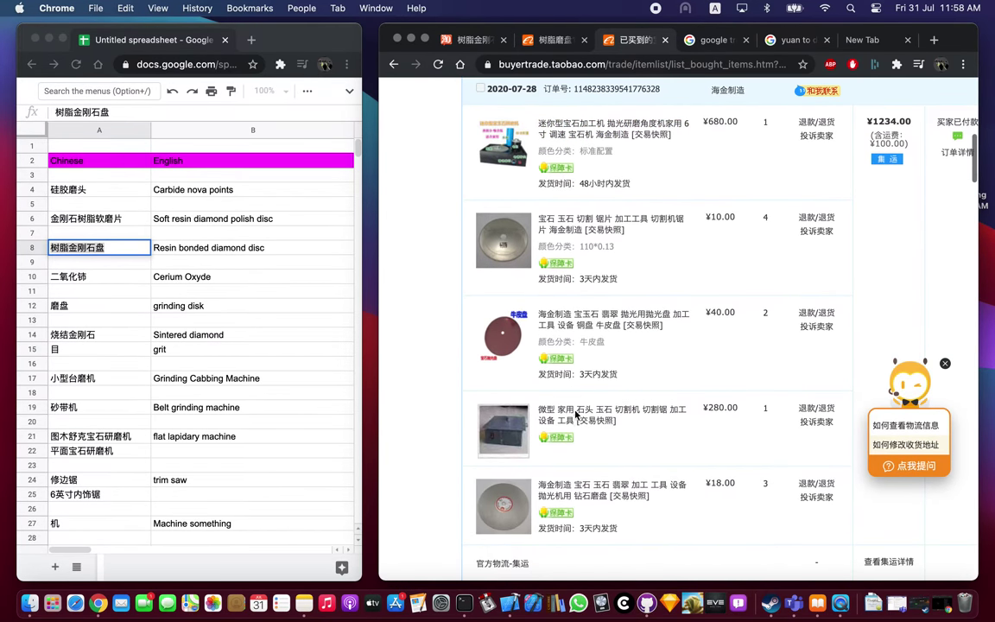
super+click(578, 423)
super+click(572, 421)
scroll(589, 328, up, 4)
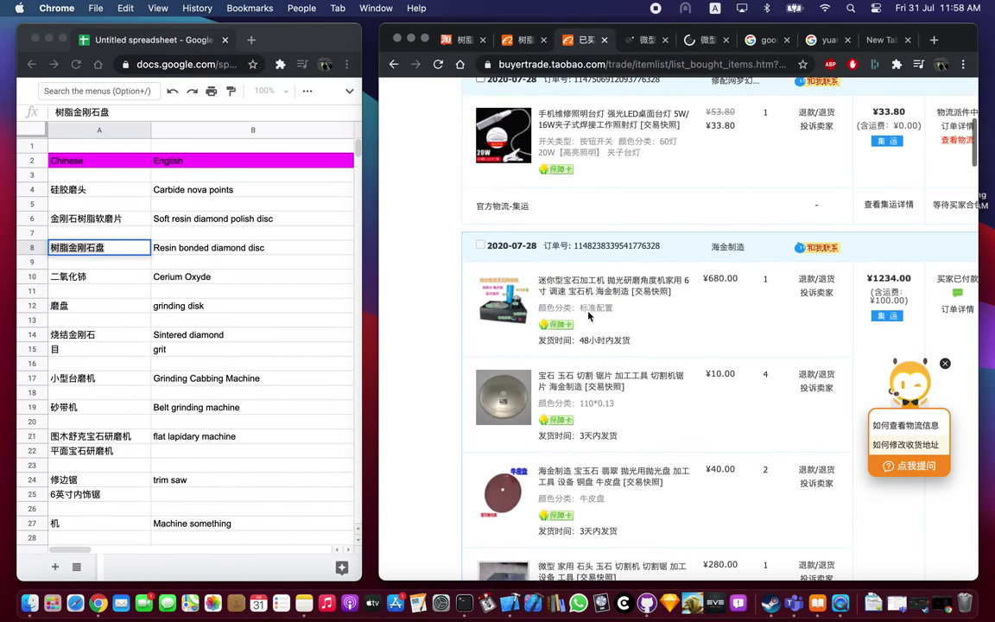
Close the saw's transaction snapshot tab and look over its ¥280.00 listing, including photo, price and delivery.
click(621, 41)
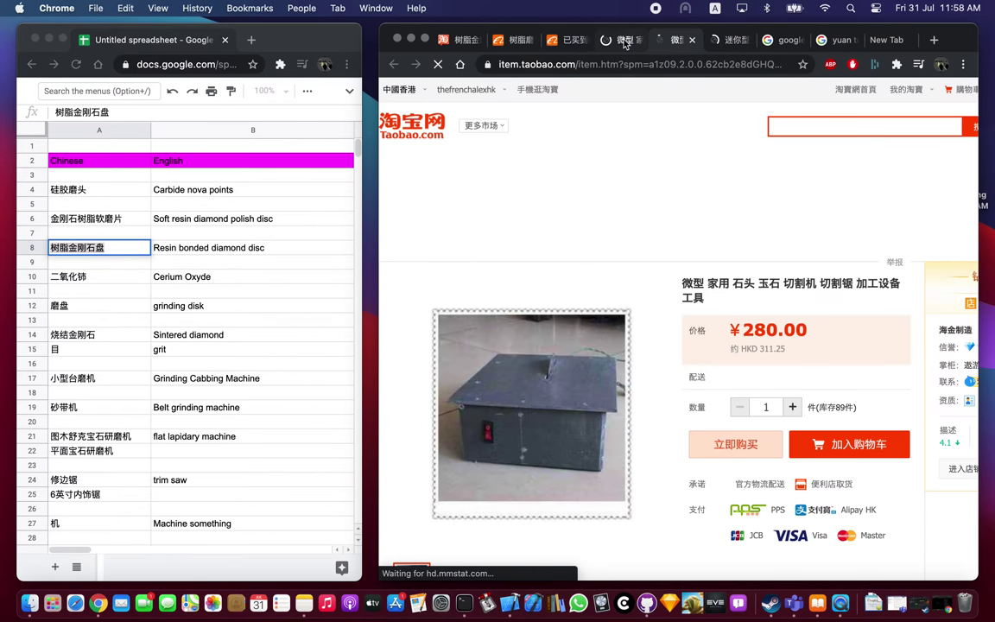
click(621, 41)
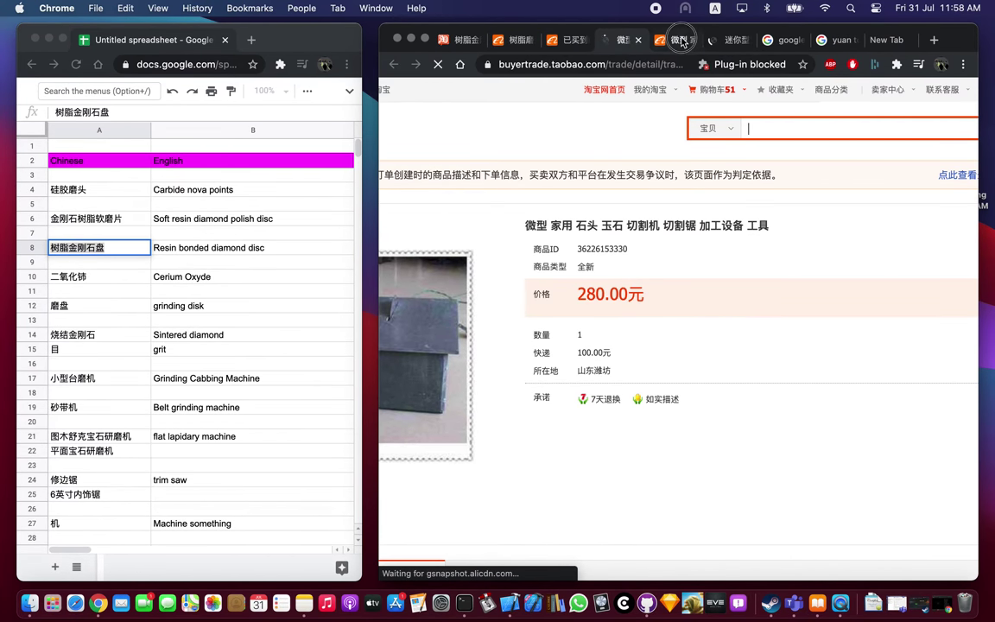
click(678, 41)
click(627, 40)
click(637, 41)
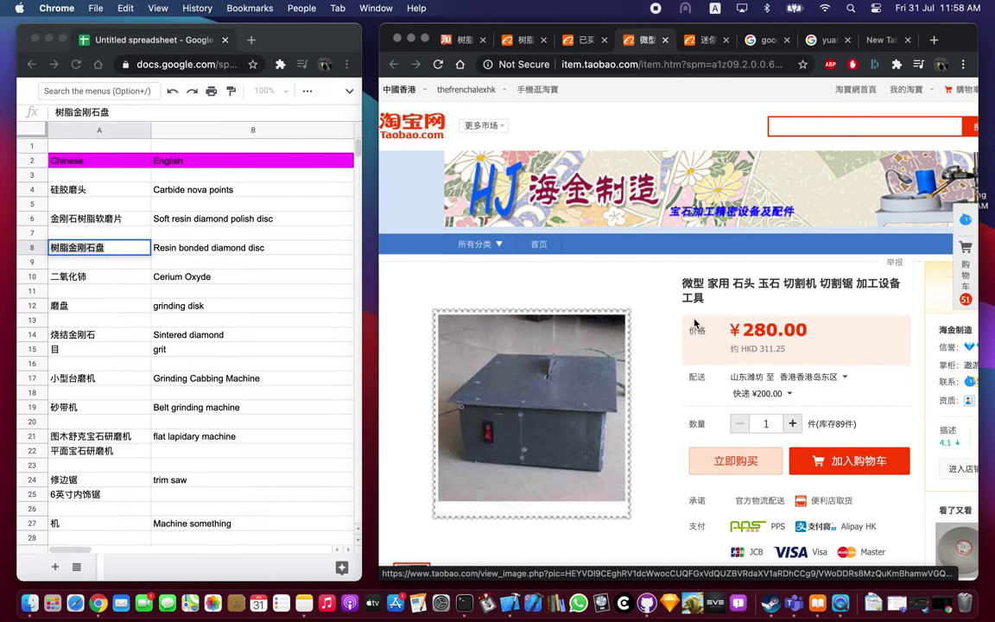
scroll(652, 302, down, 2)
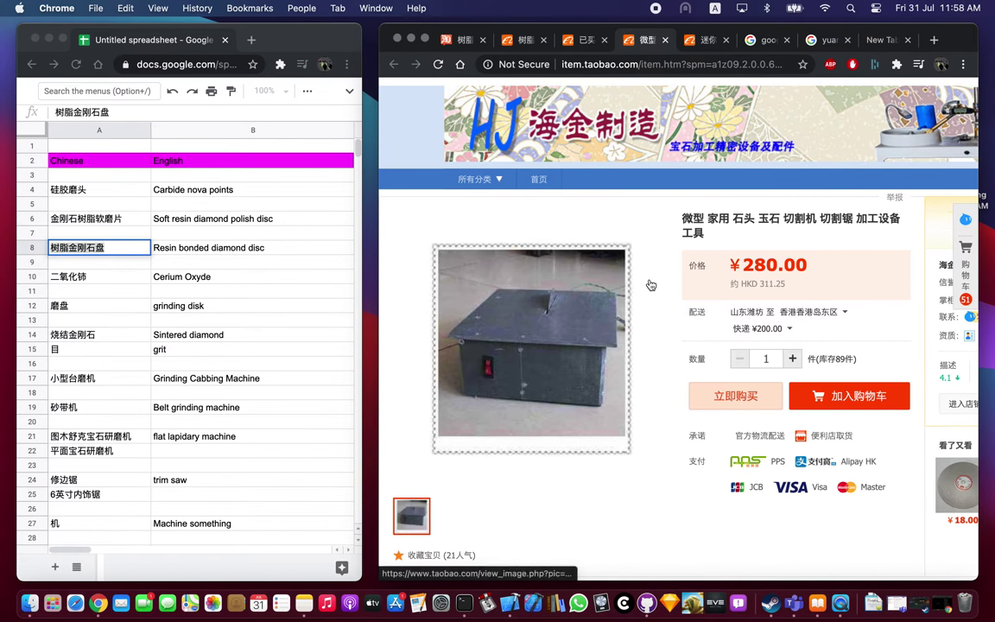
scroll(650, 285, down, 1)
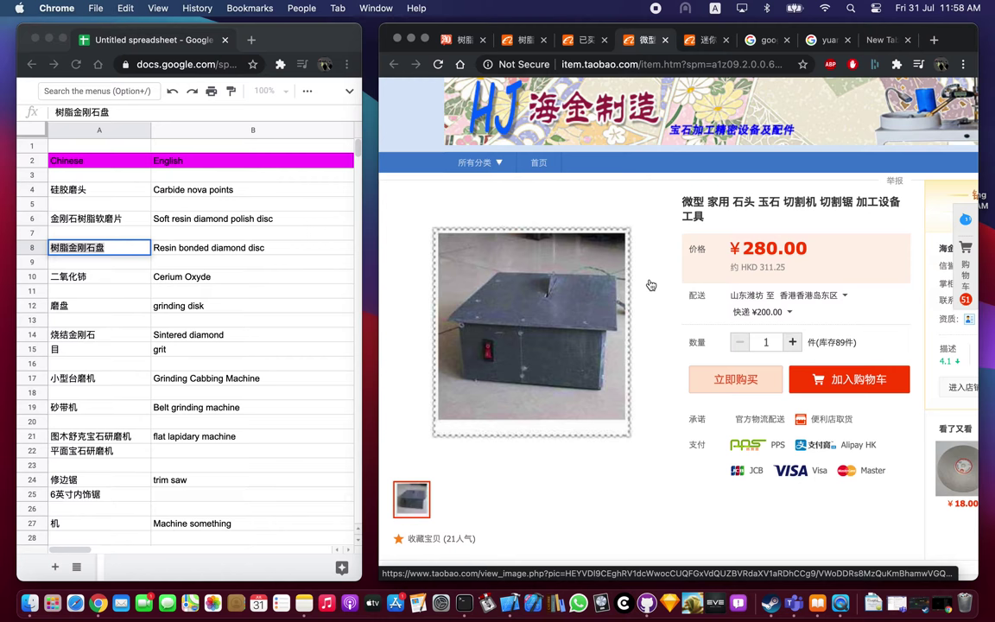
scroll(655, 262, up, 3)
Show the purchased orders awaiting receipt (待收货) and select orders dated 2020-07-28.
click(585, 40)
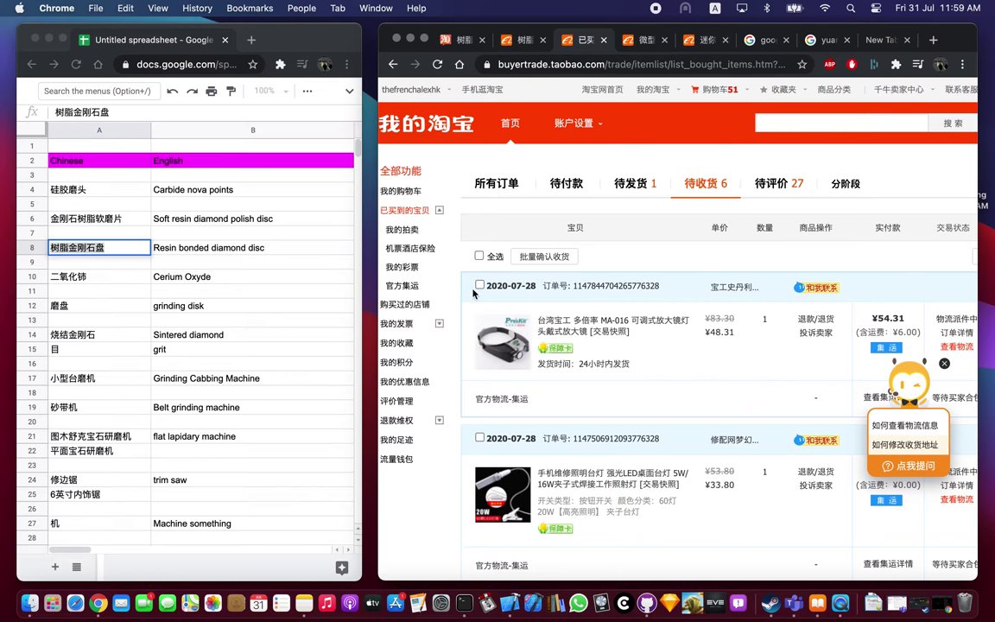
scroll(483, 292, down, 3)
click(481, 322)
scroll(480, 322, down, 4)
scroll(480, 308, down, 5)
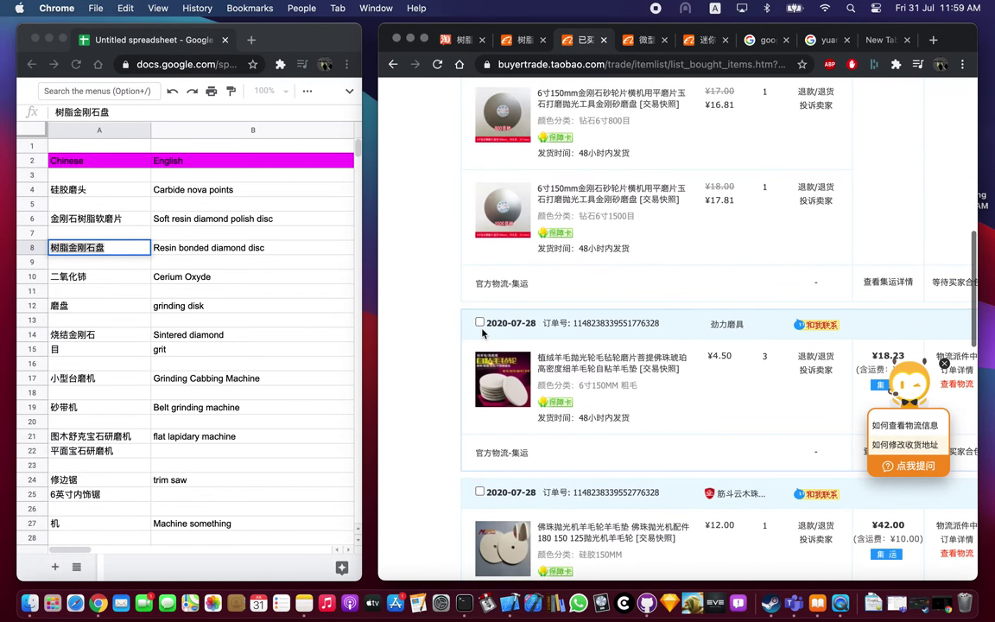
click(480, 322)
scroll(813, 463, up, 15)
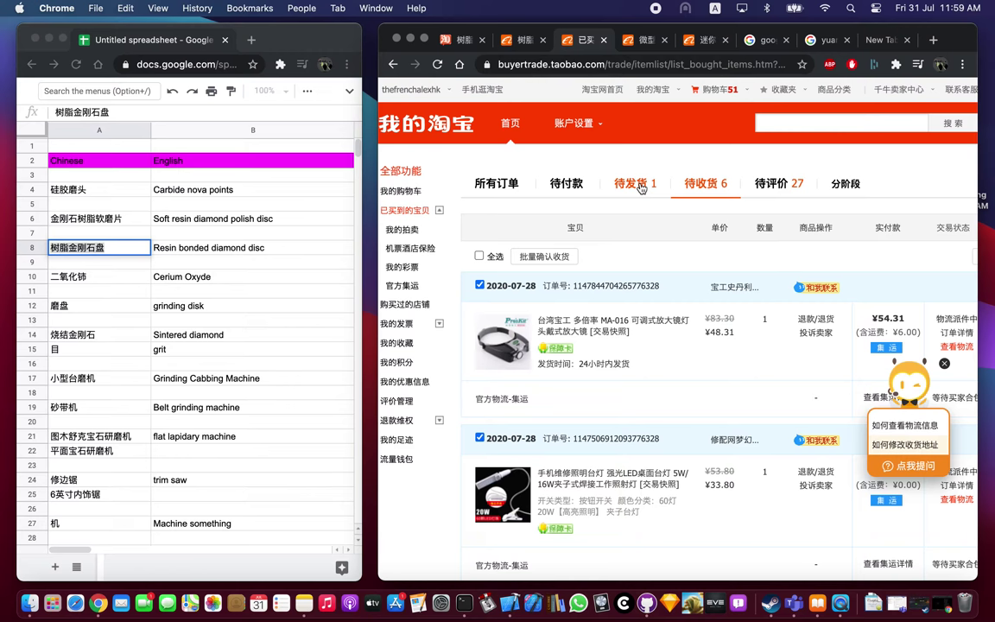
Translate the stone cutting saw listing into English, view the seller's details, and switch the page back to Simplified Chinese.
click(646, 41)
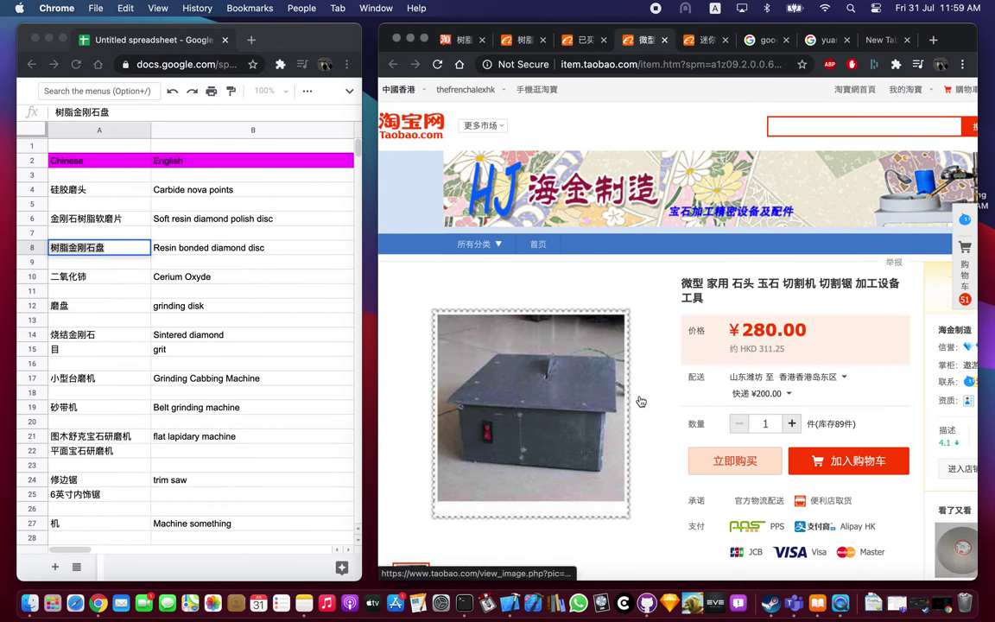
scroll(640, 400, down, 1)
scroll(666, 318, right, 4)
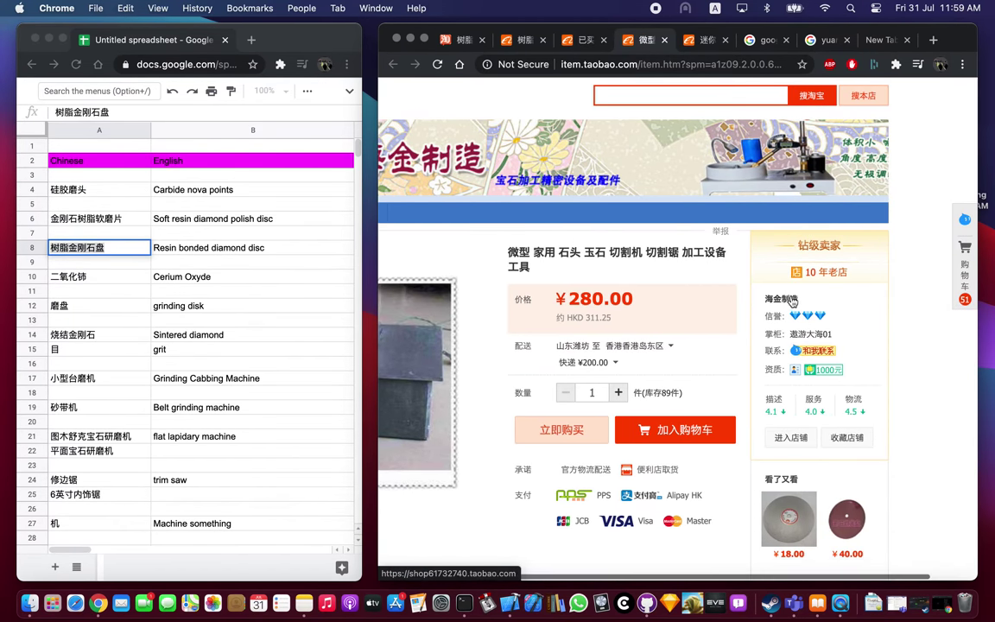
right_click(910, 383)
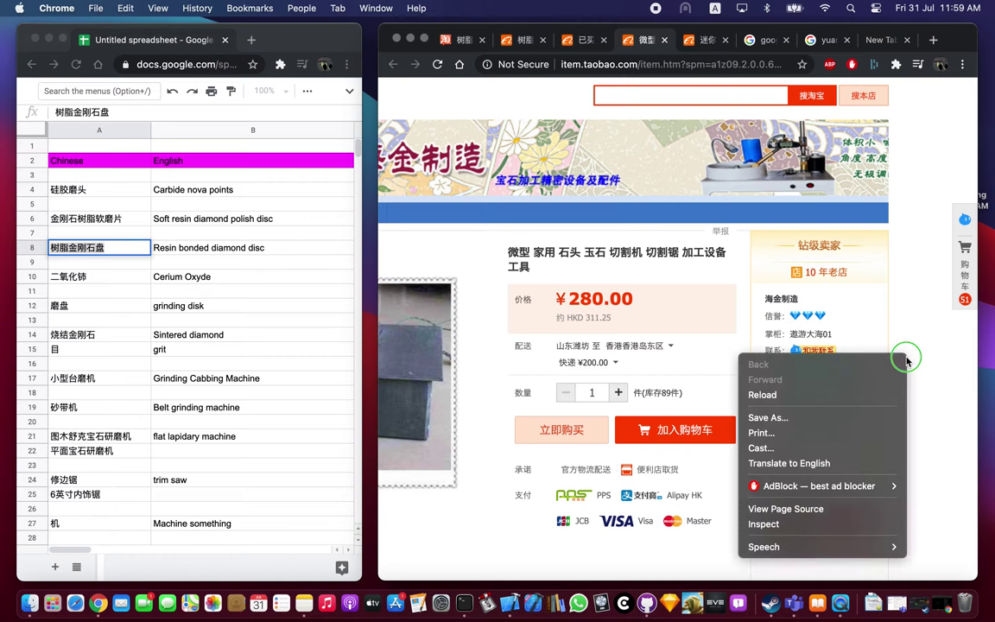
click(838, 460)
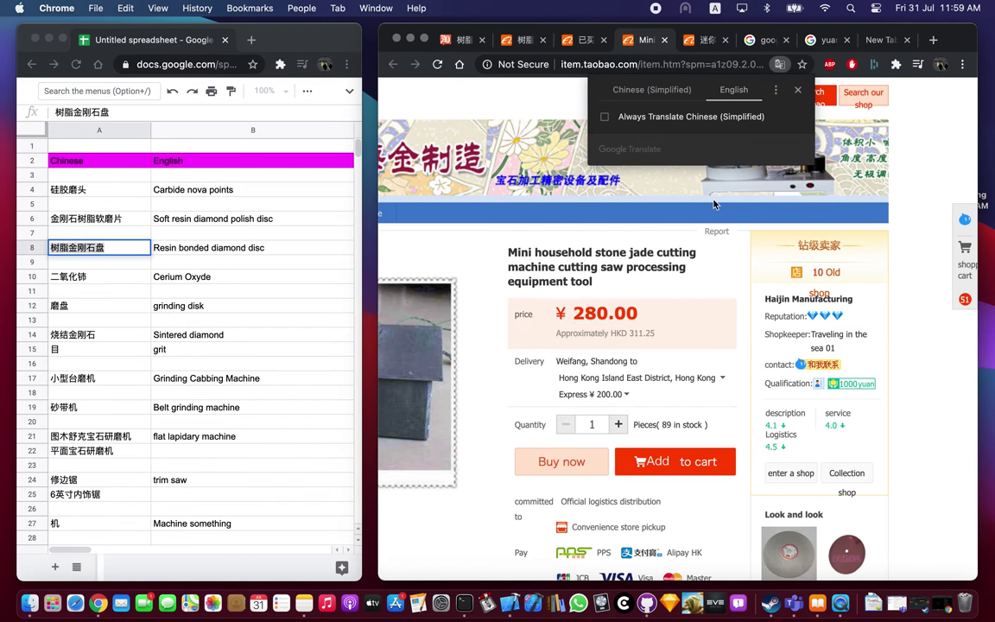
click(682, 95)
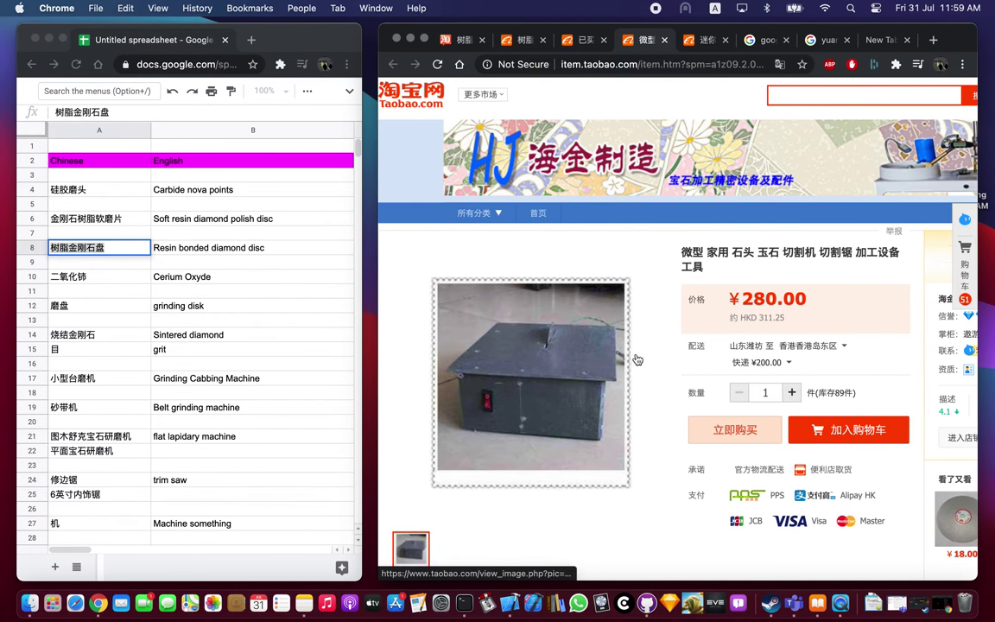
Look up the saw's price on Google with "280.00 yuan to usd" and close the search tab.
scroll(604, 388, down, 3)
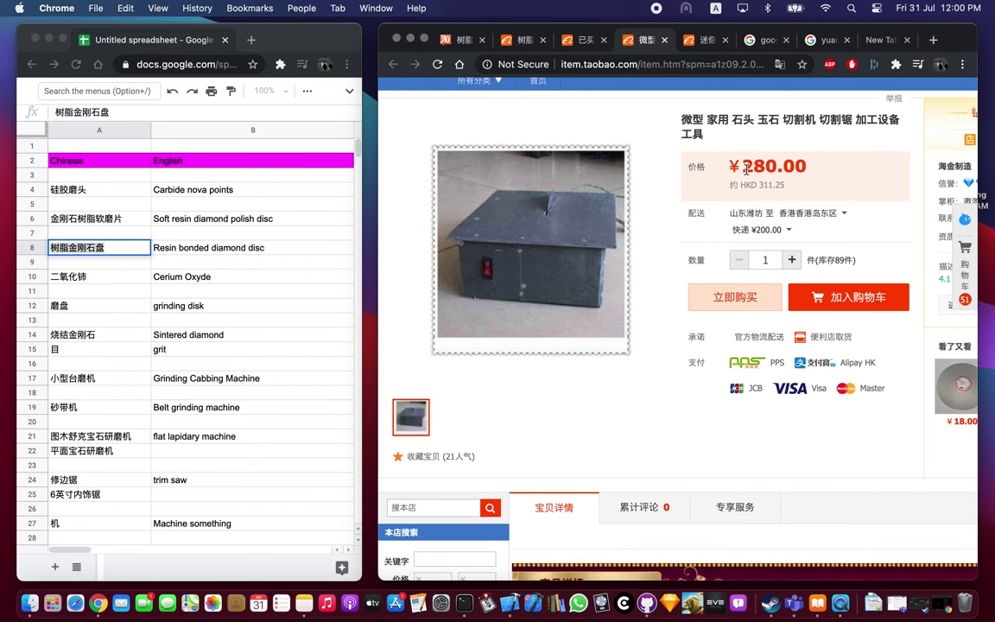
scroll(655, 312, down, 1)
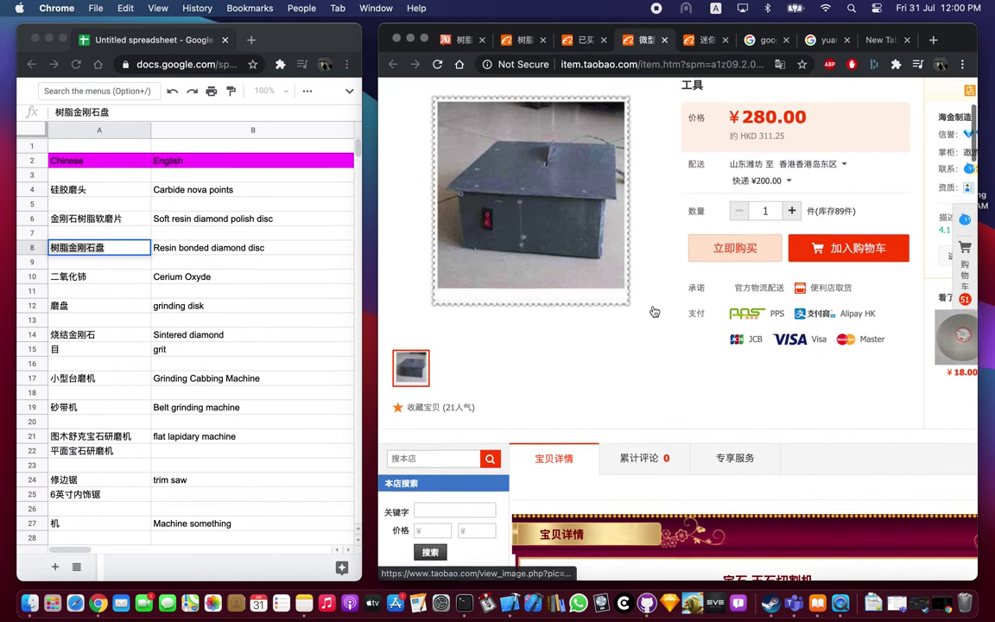
drag(818, 140, 743, 140)
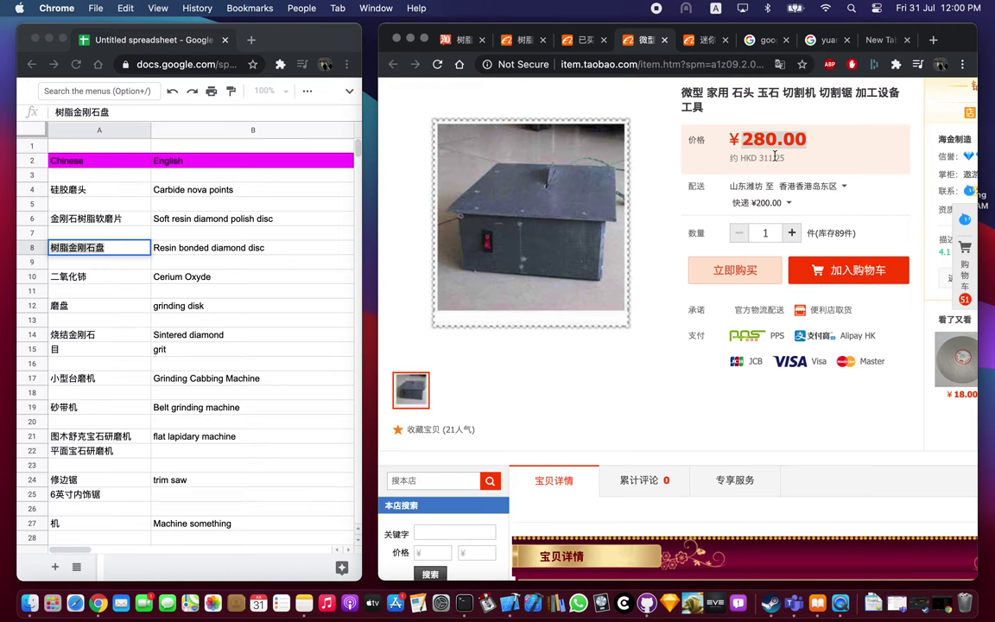
right_click(764, 149)
click(803, 188)
click(541, 106)
text(yuan to usd)
key(Return)
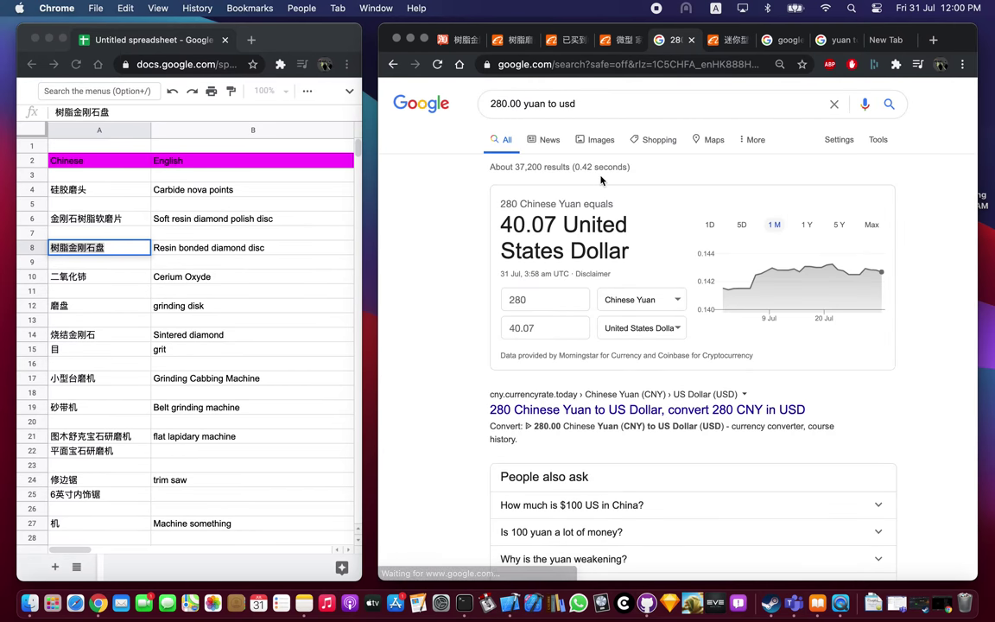
click(691, 40)
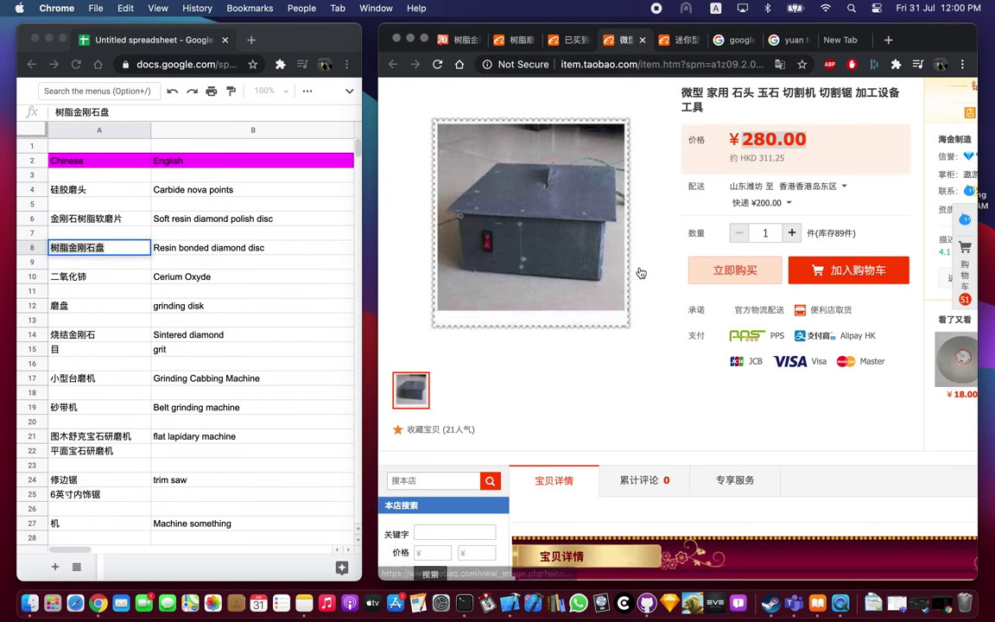
Examine the stone cutting saw's detailed description, including housing, dimensions, blade size, voltage, power and speed.
scroll(640, 272, down, 10)
scroll(640, 272, down, 5)
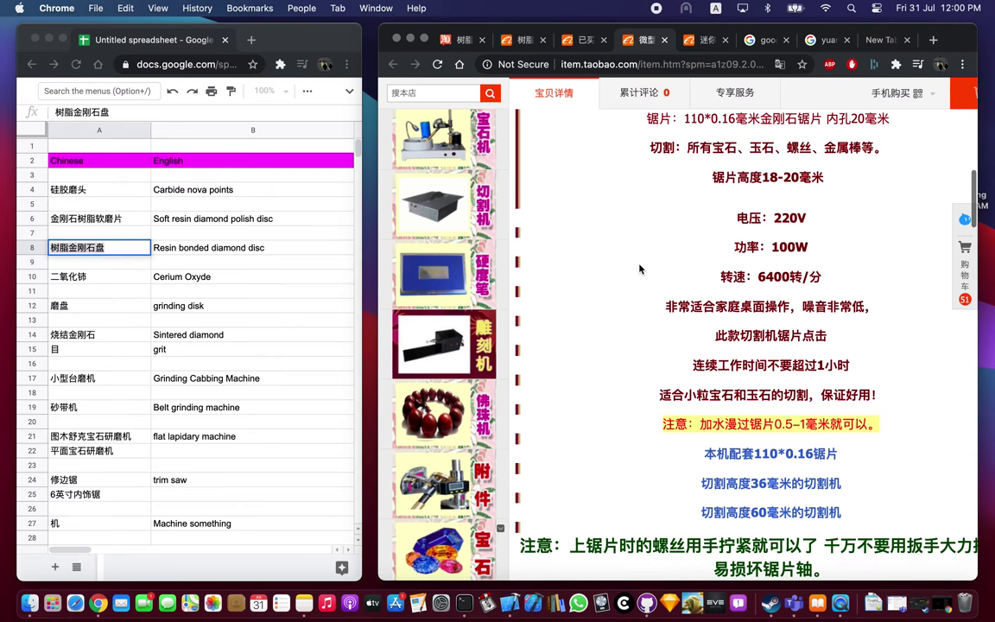
scroll(769, 298, up, 3)
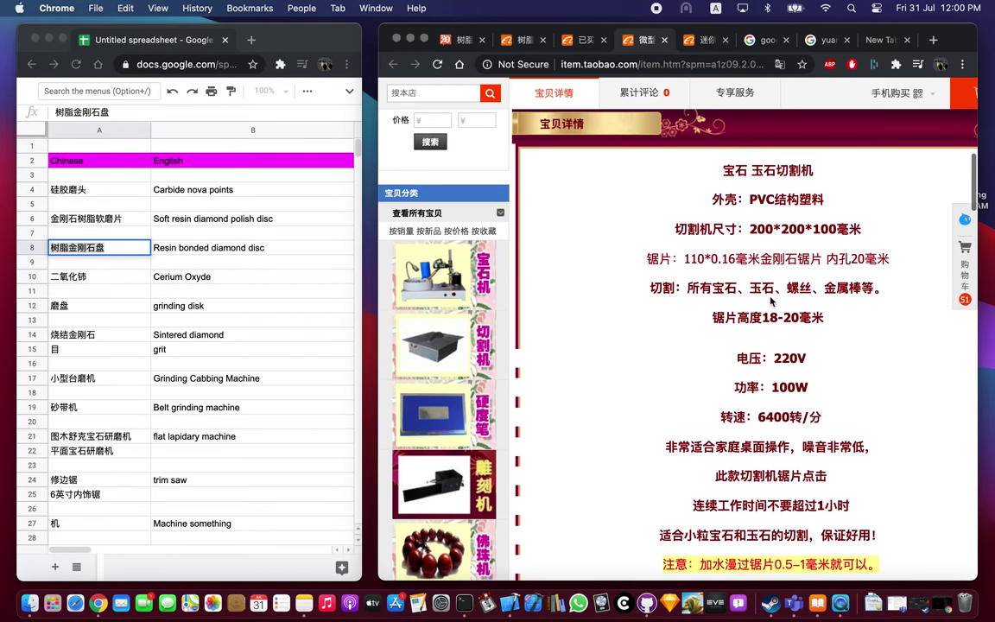
Look through the rest of the stone cutting saw's description and close its listing.
scroll(788, 357, down, 7)
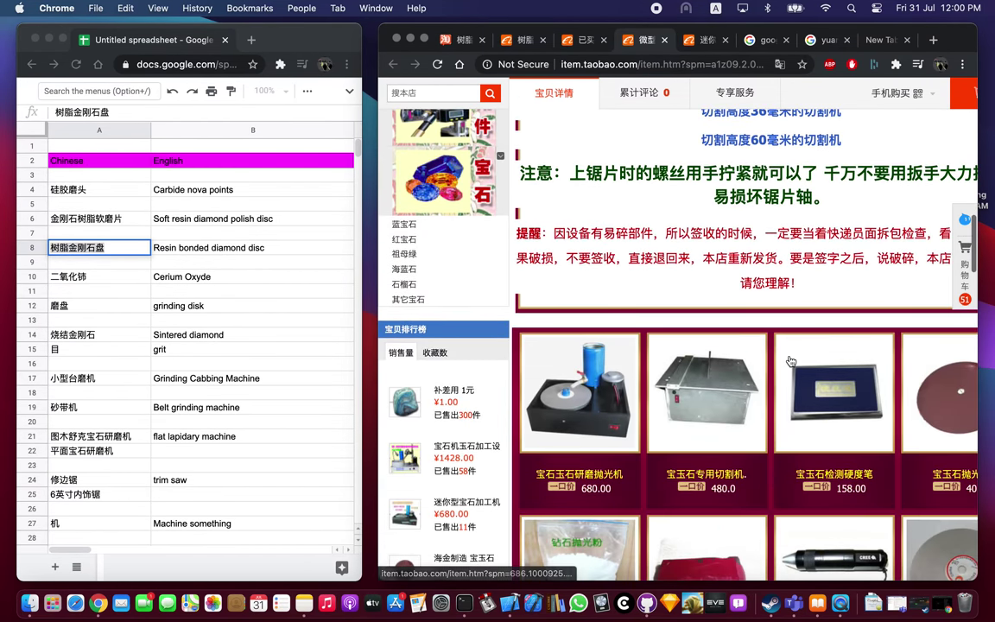
scroll(759, 176, up, 5)
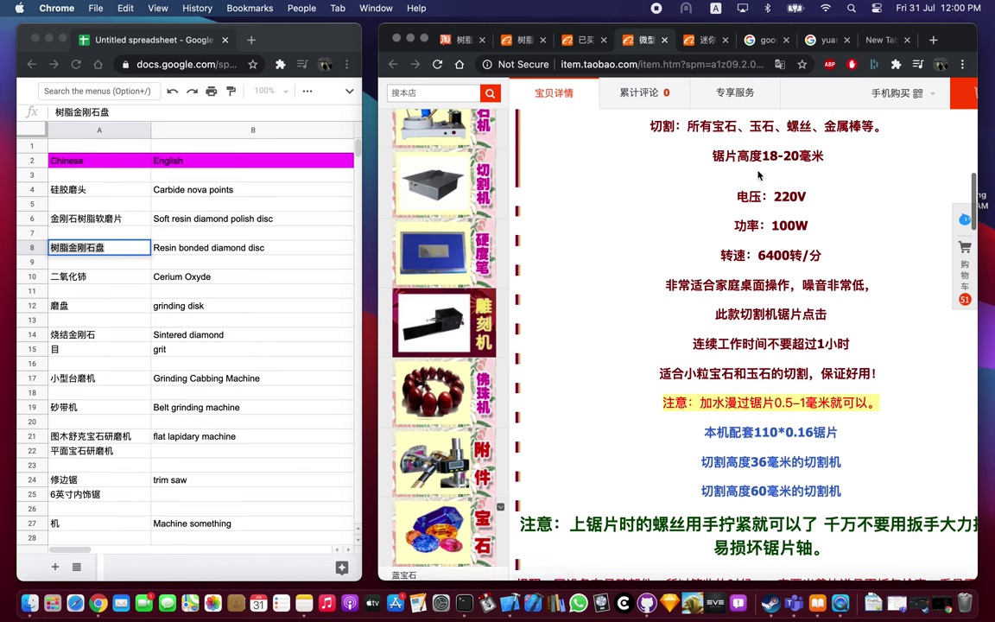
middle_click(643, 40)
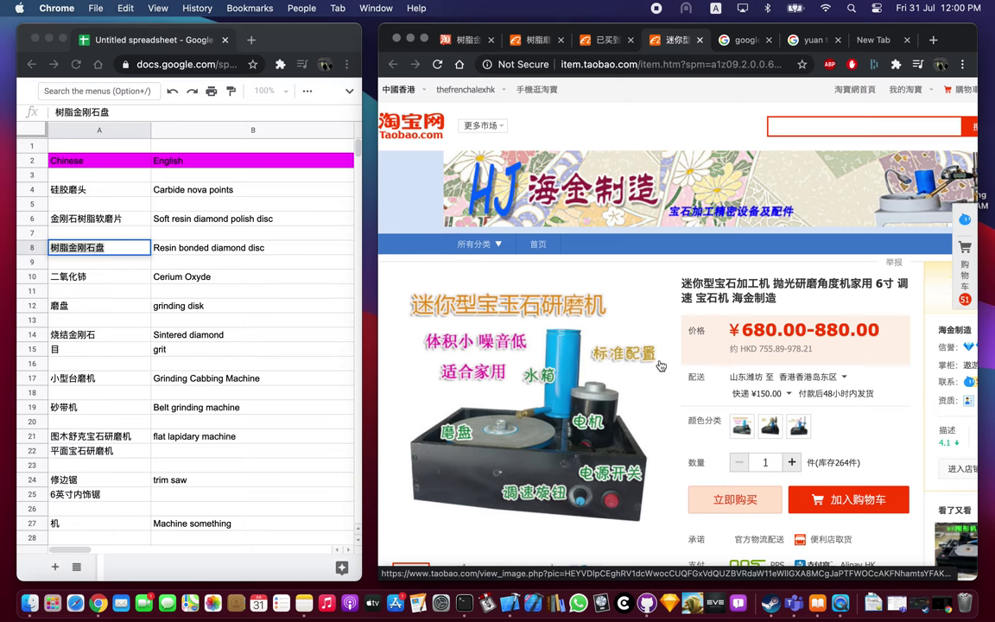
Compare the mini gem grinder's 标准配置, 套餐1 and 套餐2 variants and leave the standard configuration selected.
scroll(670, 399, down, 1)
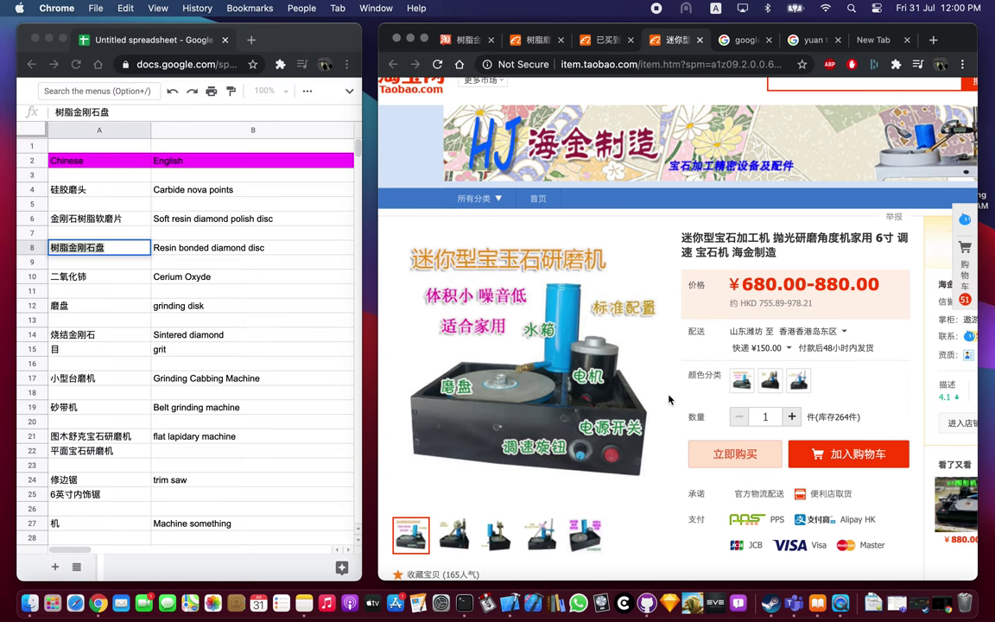
click(741, 380)
click(771, 381)
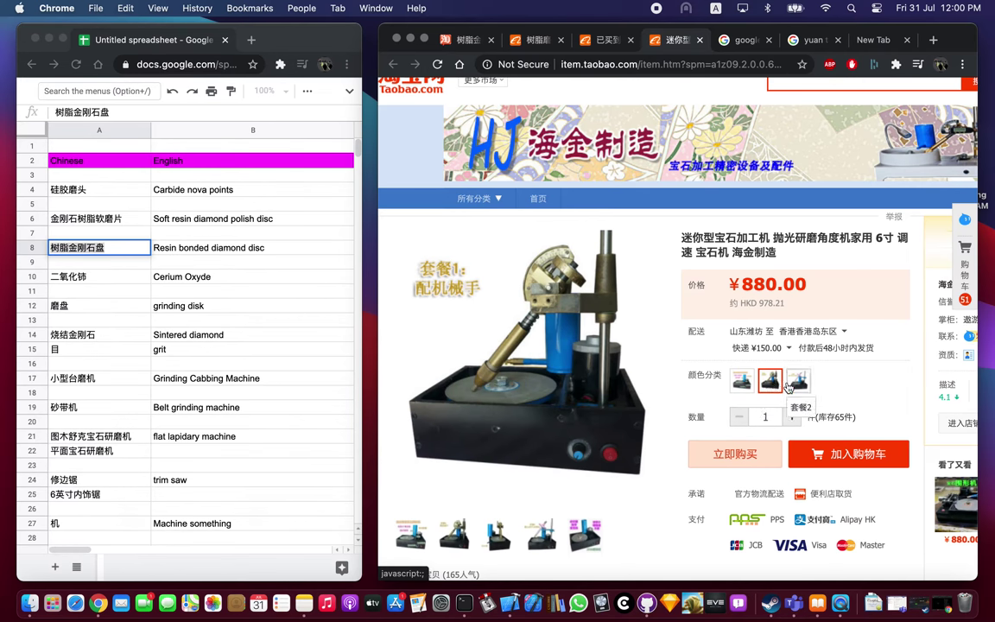
click(790, 384)
click(770, 381)
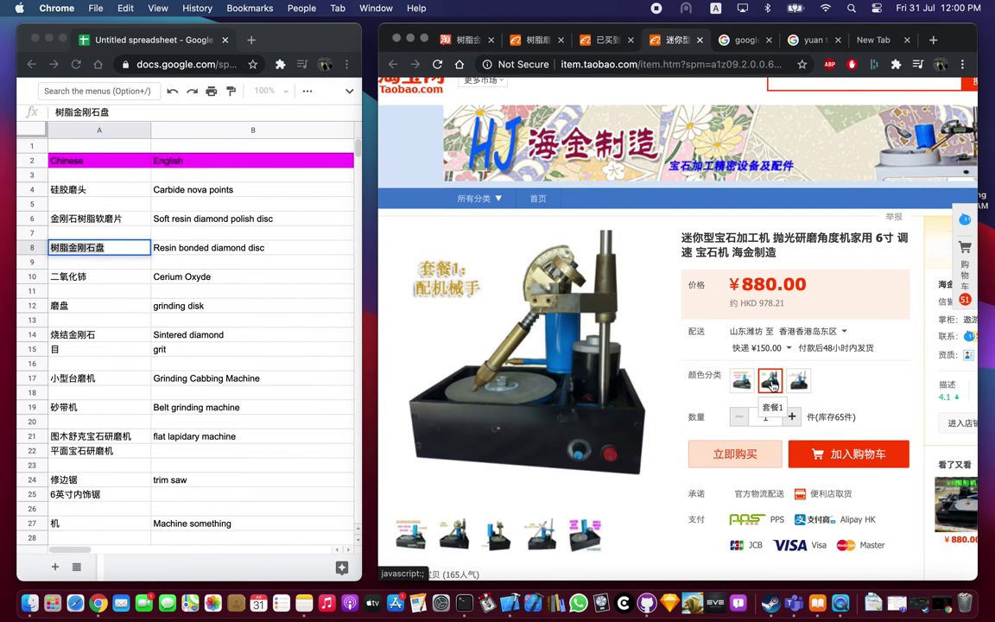
click(741, 380)
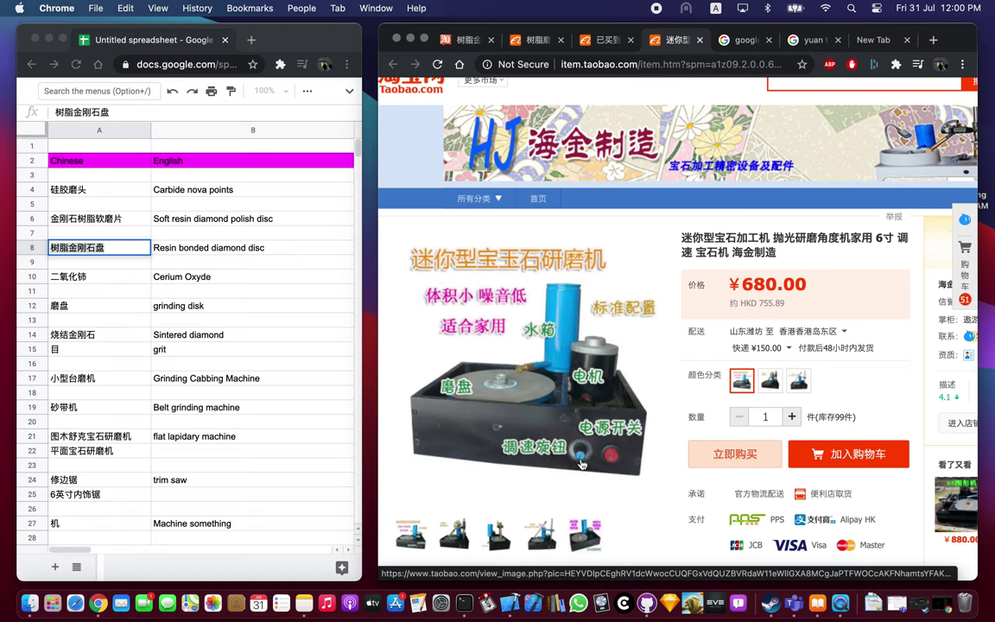
Examine the mini grinder's detailed description, highlighting the maximum disc speed, the machine dimensions and the PVC material.
scroll(619, 388, down, 2)
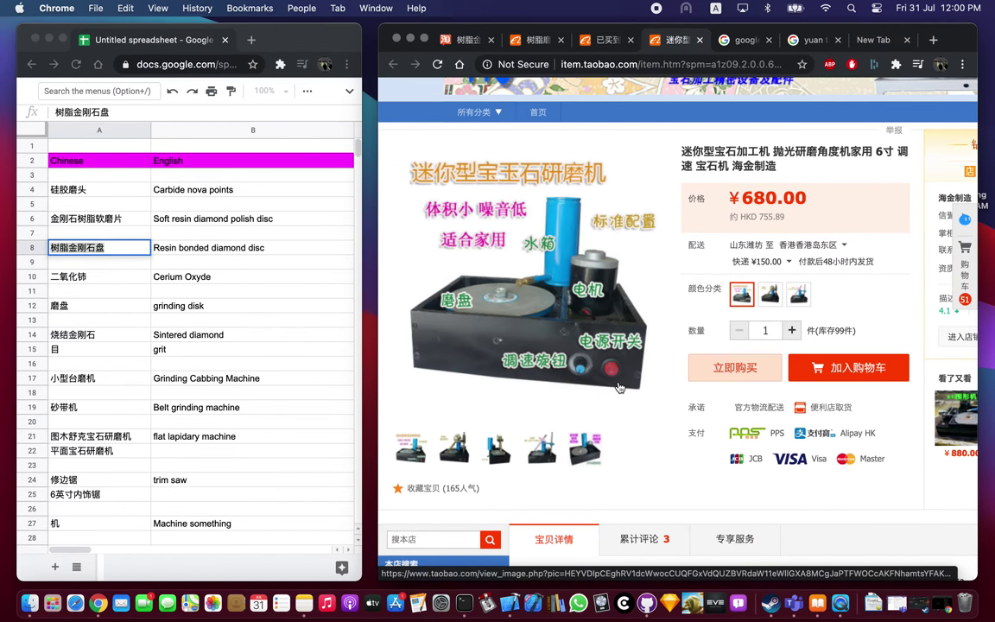
scroll(619, 387, down, 10)
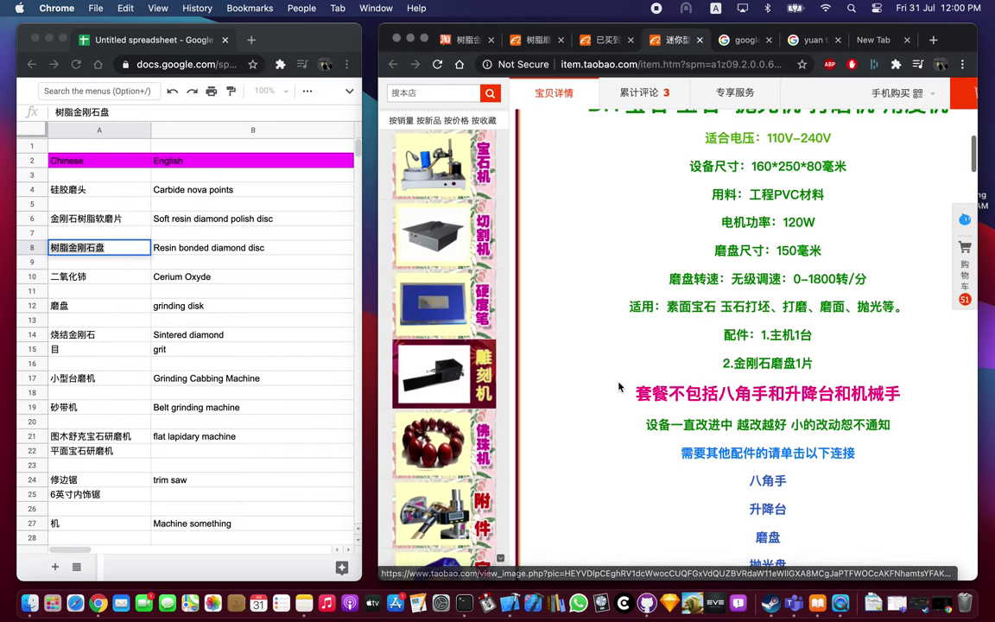
double_click(812, 312)
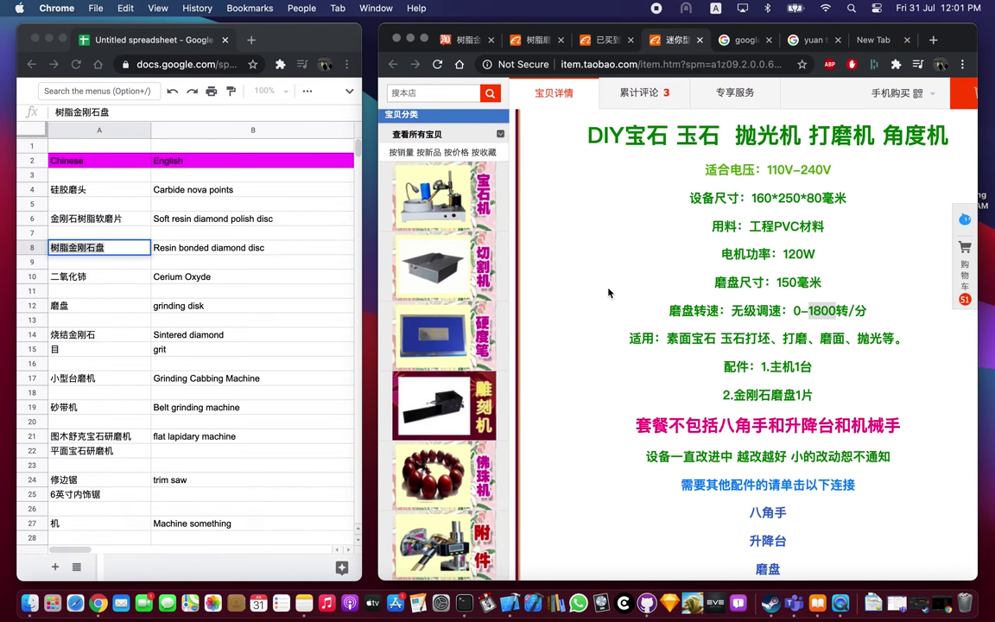
scroll(608, 293, up, 2)
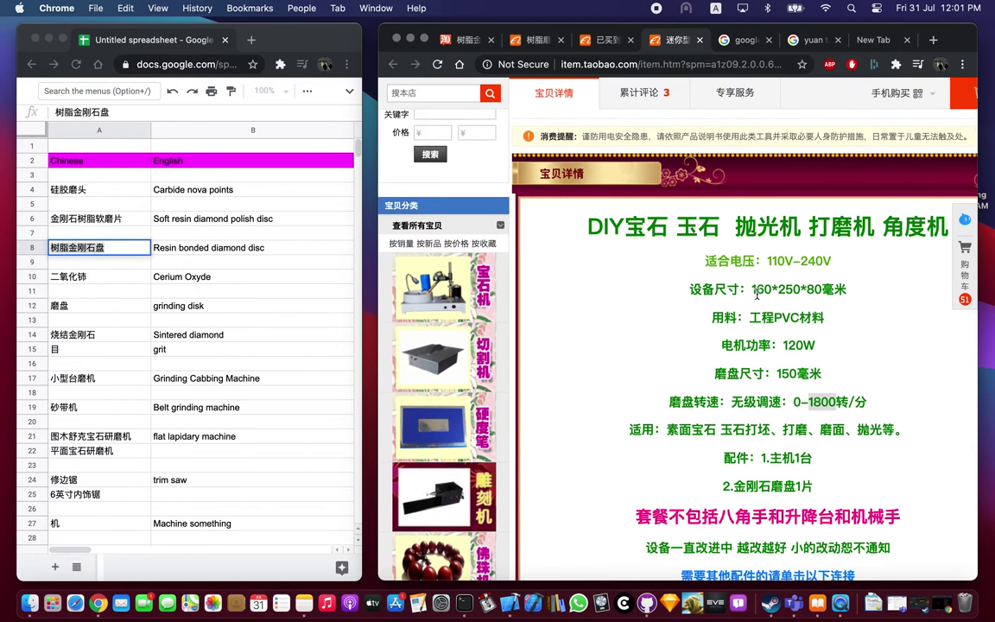
drag(744, 294, 816, 291)
scroll(827, 297, up, 1)
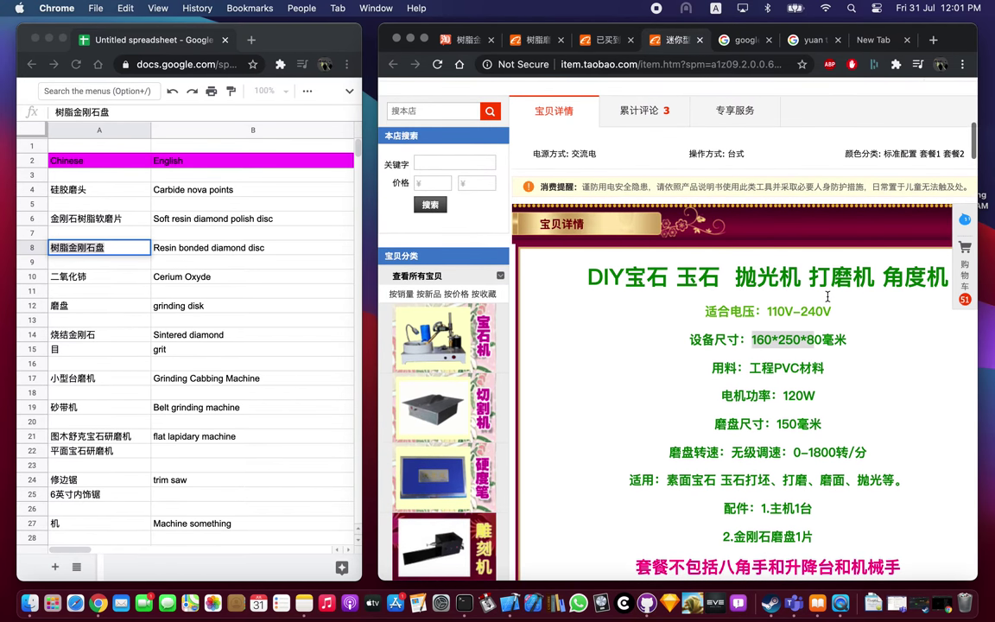
scroll(827, 296, up, 1)
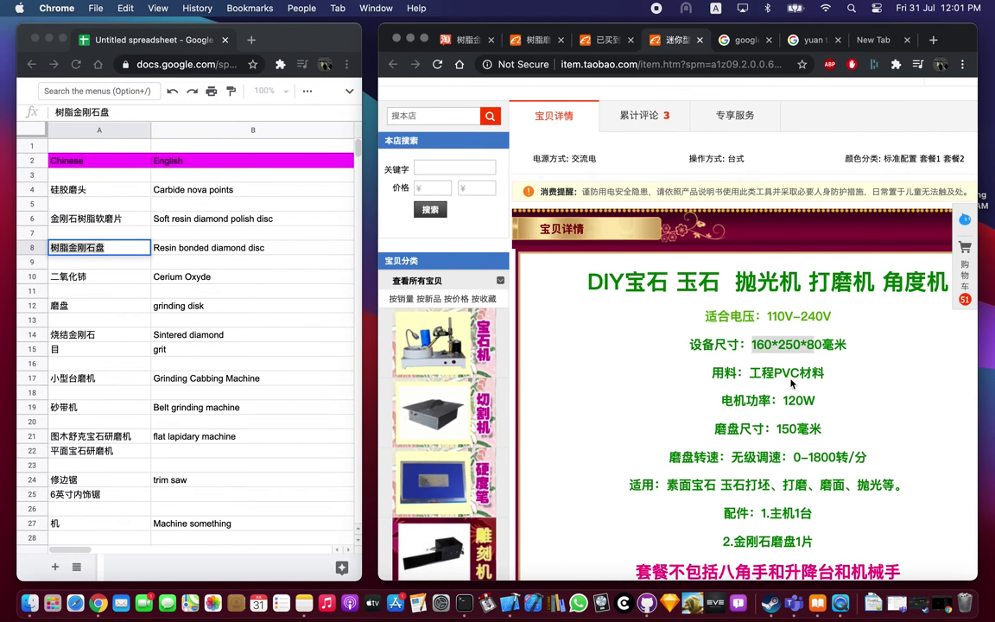
double_click(787, 372)
View the mini grinder's description photos through to the 套餐2 setup with the octagonal handpiece and lifting stand.
scroll(786, 369, down, 15)
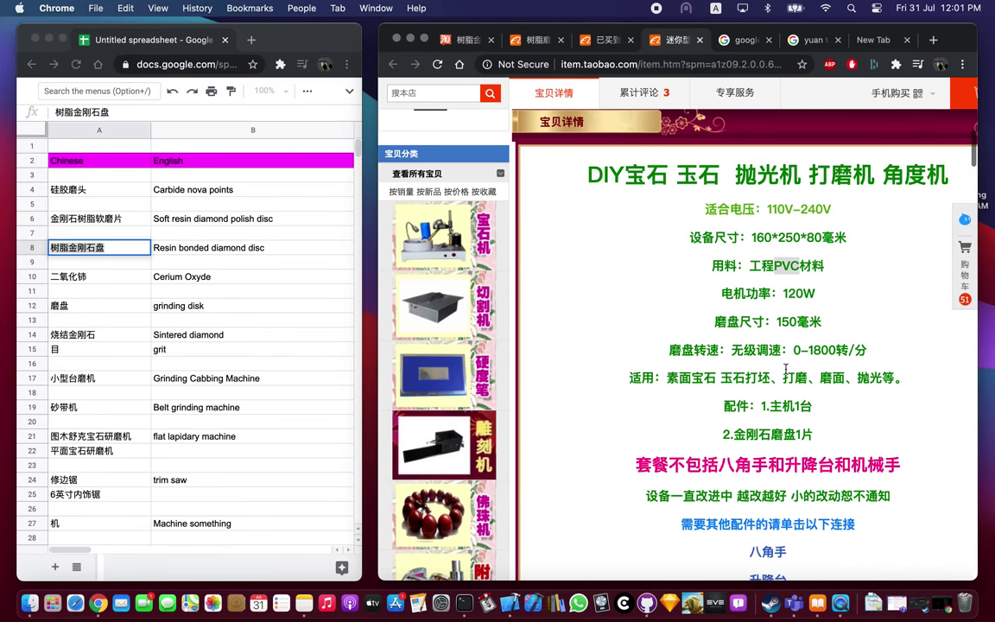
scroll(786, 373, down, 3)
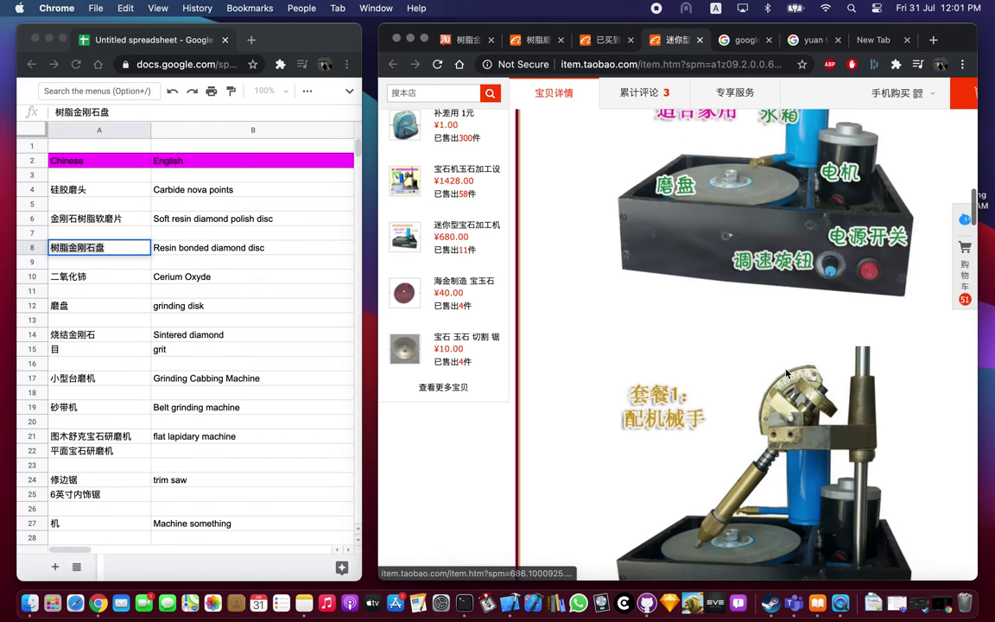
scroll(786, 373, down, 10)
scroll(786, 373, down, 3)
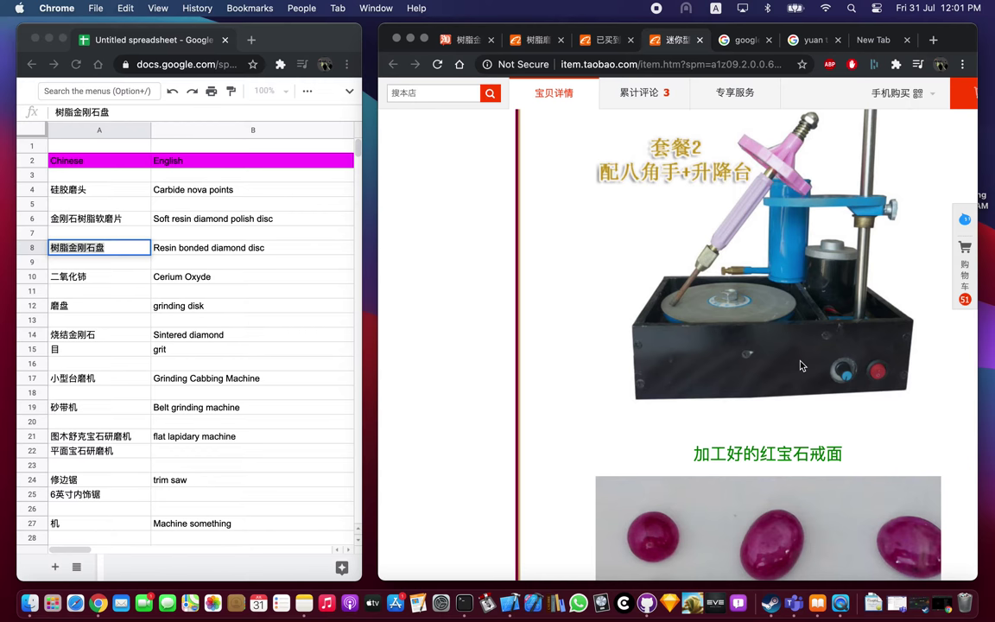
Switch to the 150*50*3 resin grinding disc listing and compare its product photos, ending on the side view.
click(533, 40)
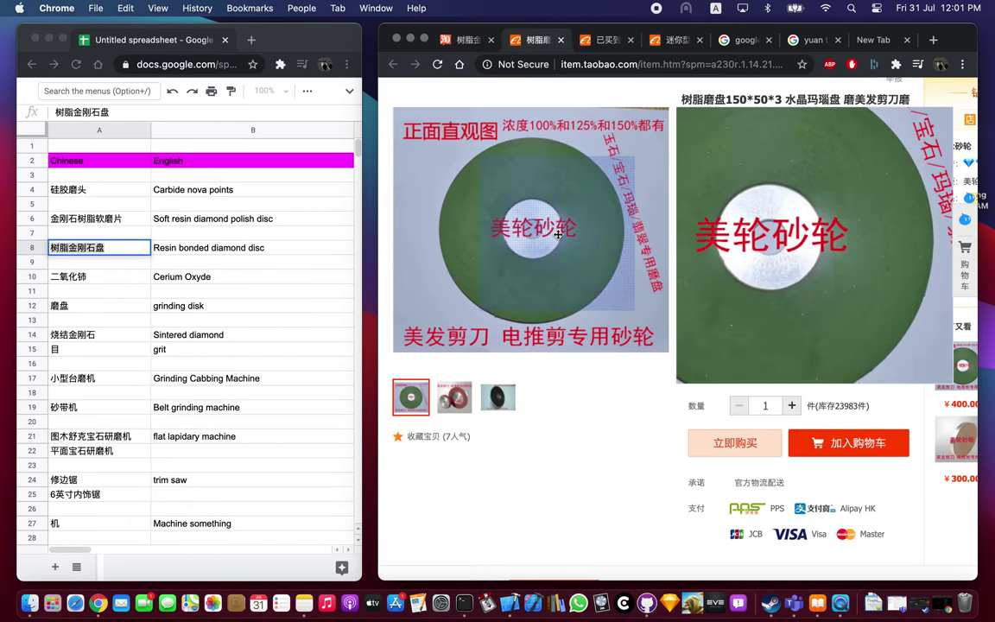
click(506, 396)
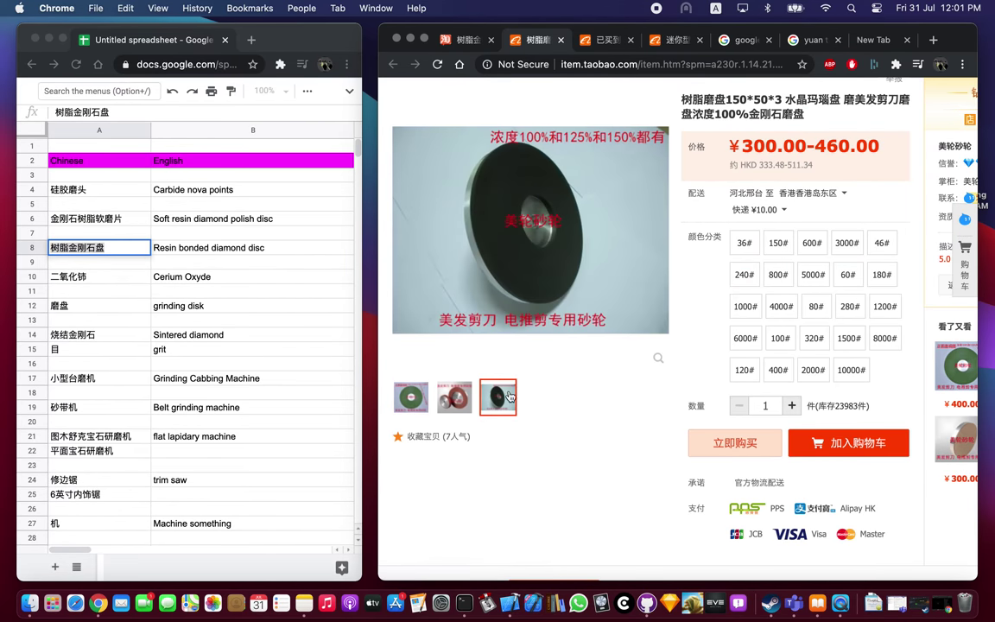
click(466, 397)
click(411, 397)
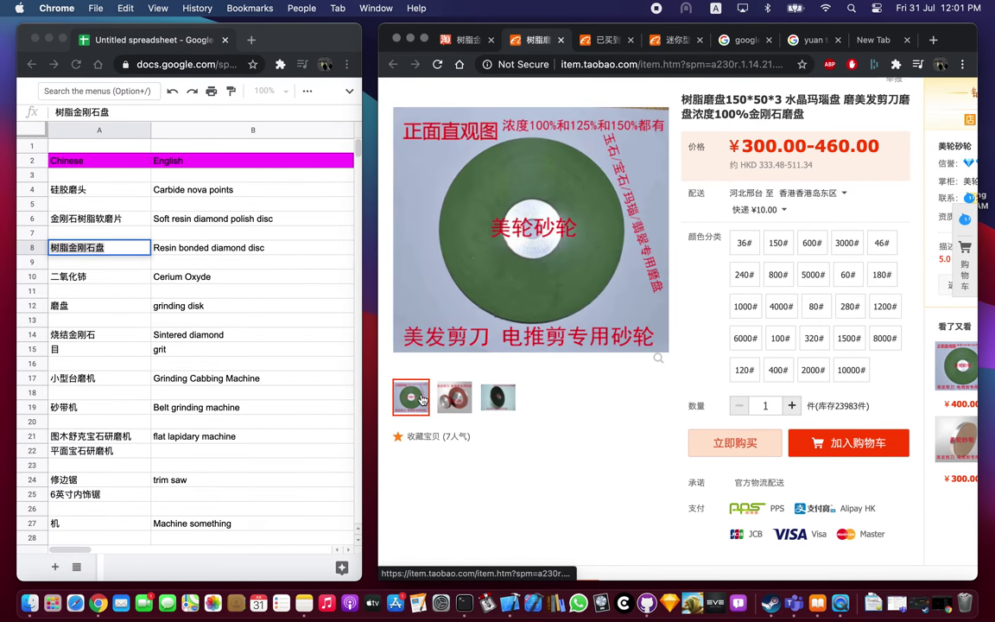
click(500, 397)
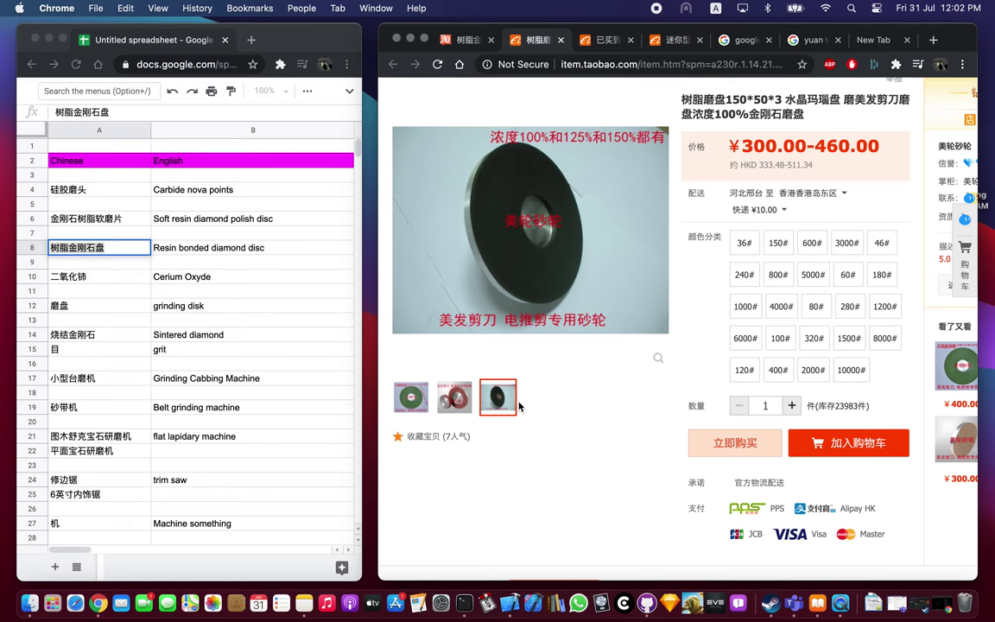
mouse_move(524, 194)
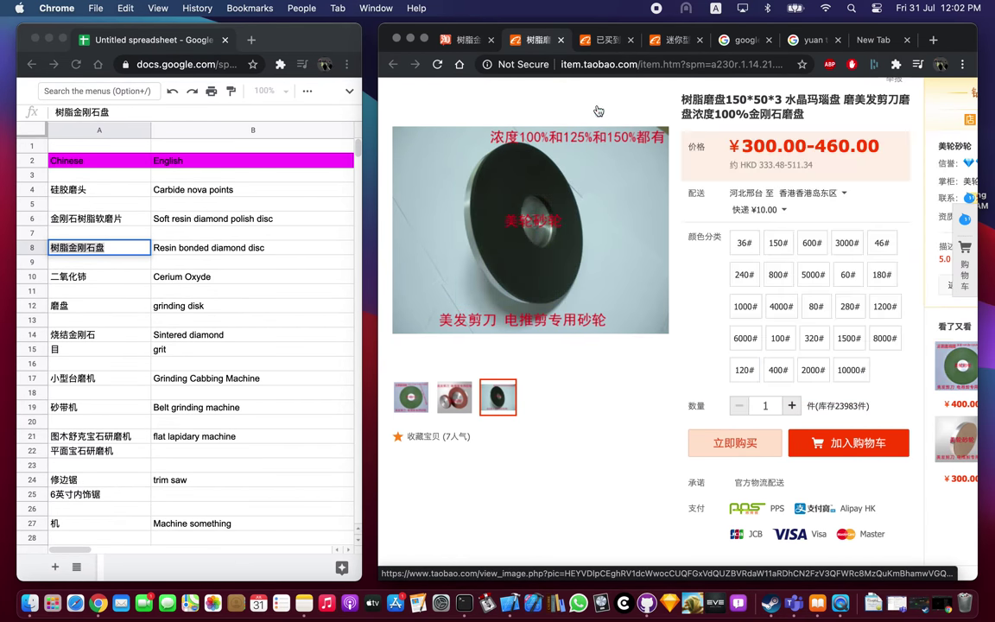
Return to the mini gem grinder listing and look over the 套餐2 photo and the finished ruby cabochons.
click(598, 40)
mouse_move(644, 83)
click(675, 39)
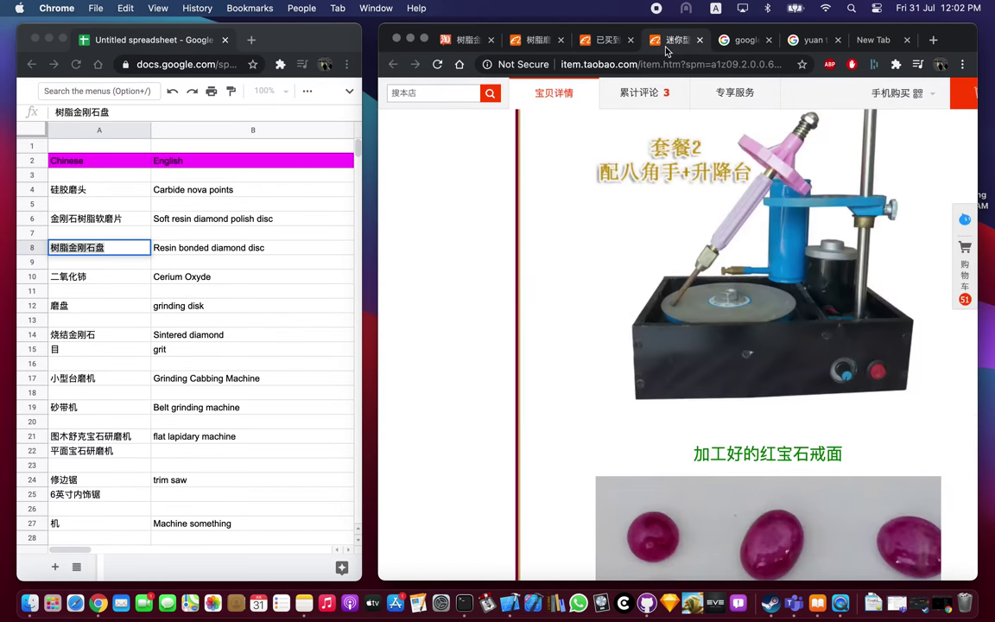
scroll(620, 259, down, 1)
scroll(691, 295, up, 2)
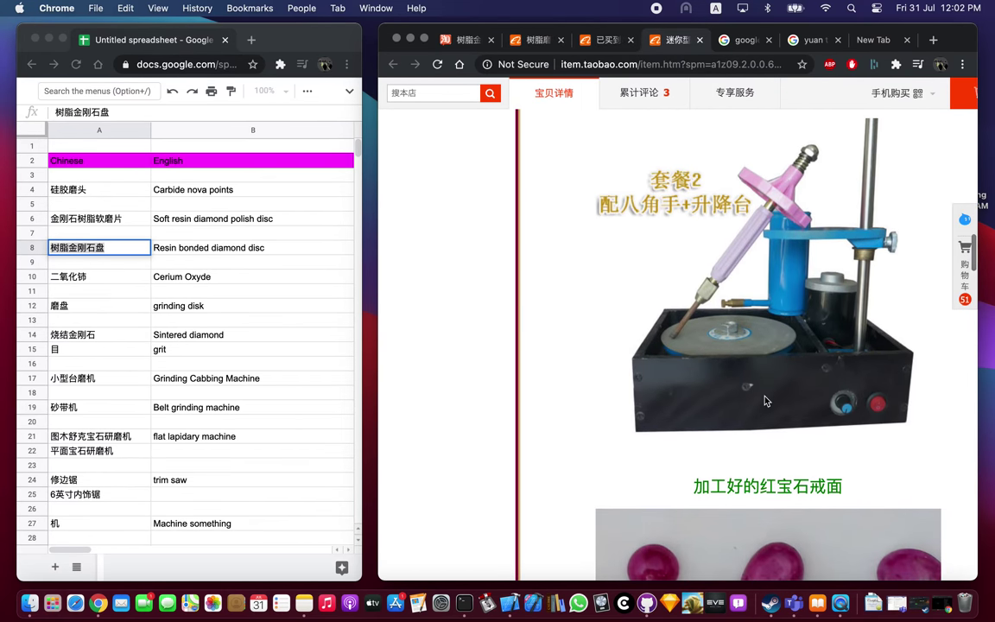
scroll(687, 356, down, 5)
Look up the standard grinder's price on Google with "680.00yuan to usd" and close the search tab.
scroll(764, 395, up, 15)
scroll(765, 396, down, 1)
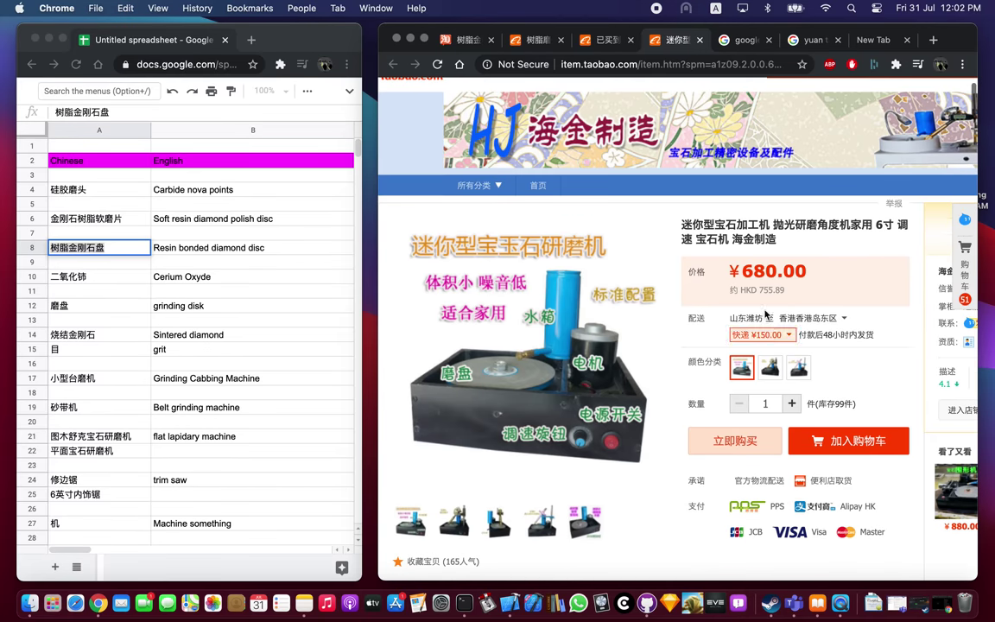
right_click(768, 271)
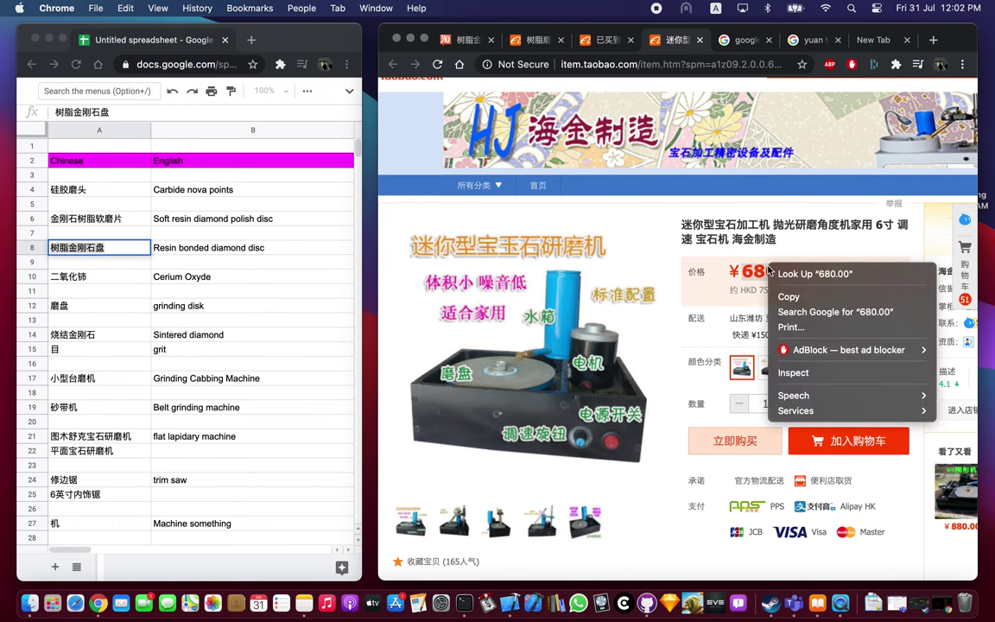
click(725, 298)
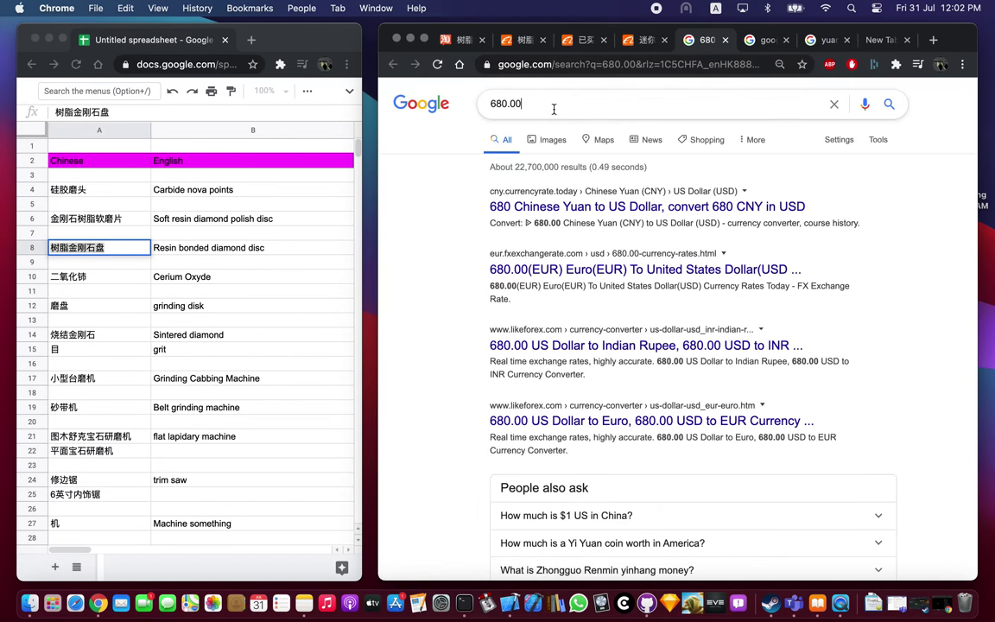
click(553, 104)
text(yuan to usd)
key(Return)
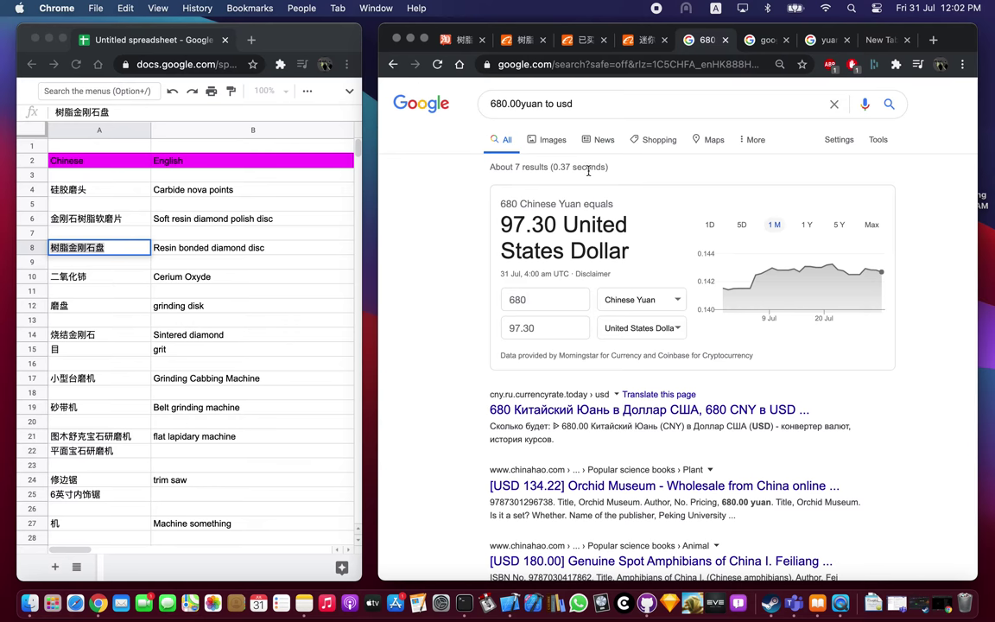
click(726, 39)
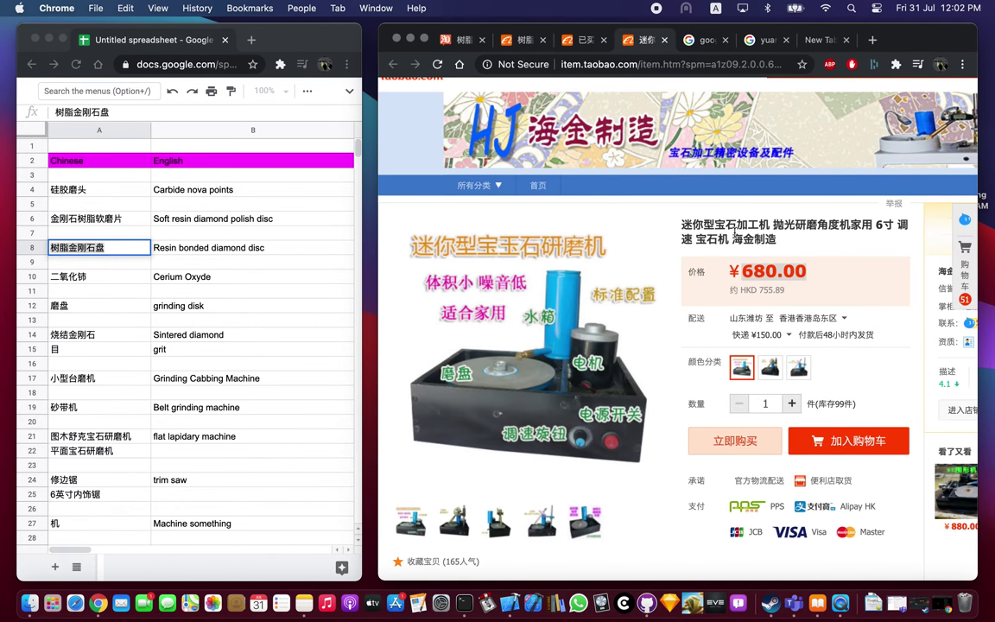
View the grinder's seller details, copy the listing's URL, and paste it into cell A34 of the spreadsheet.
scroll(734, 231, right, 4)
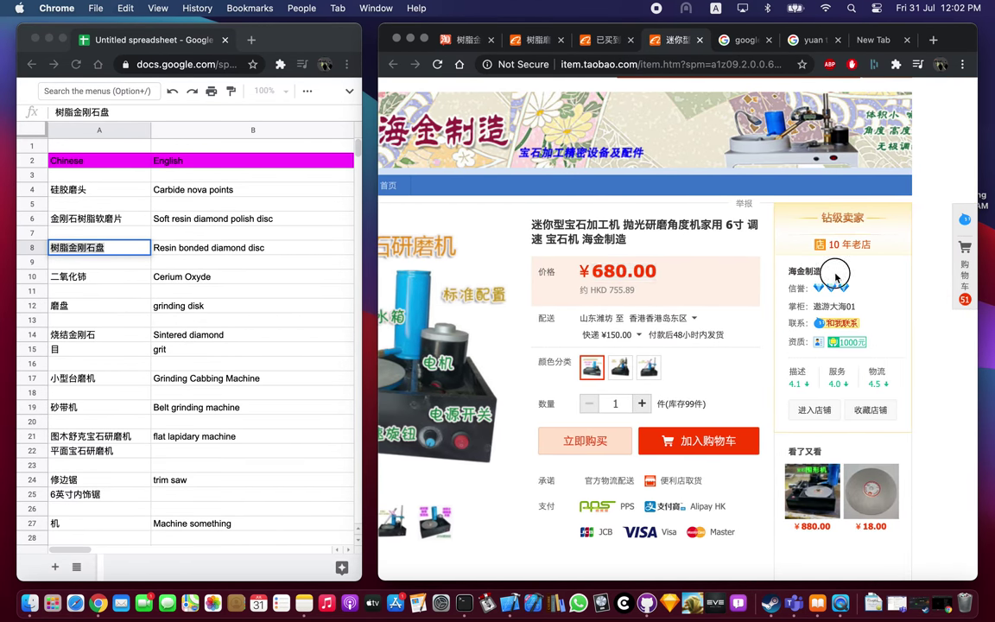
click(605, 64)
scroll(171, 462, down, 2)
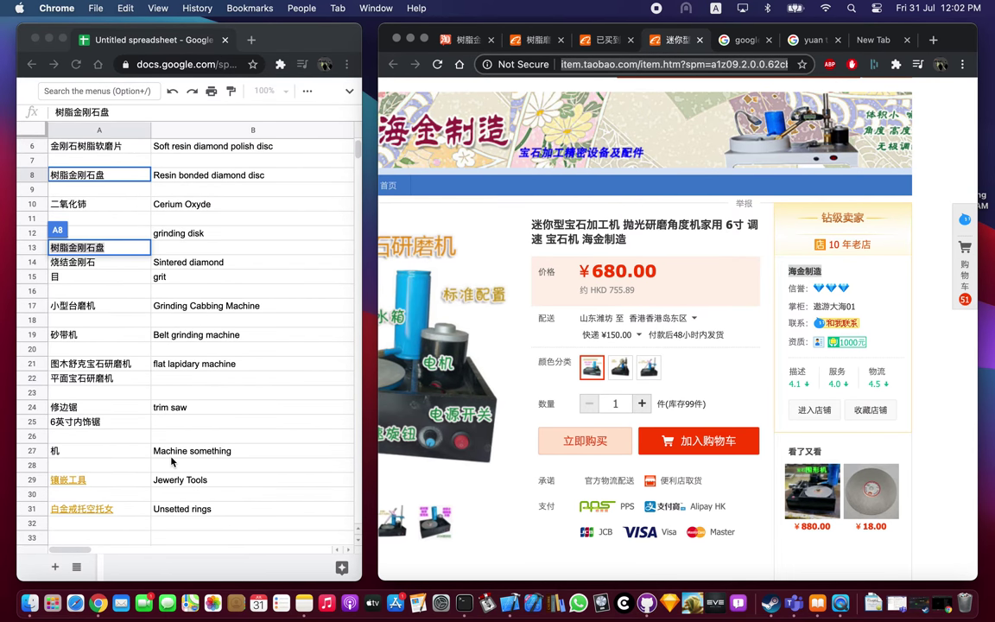
scroll(171, 462, down, 2)
click(139, 500)
key(super+v)
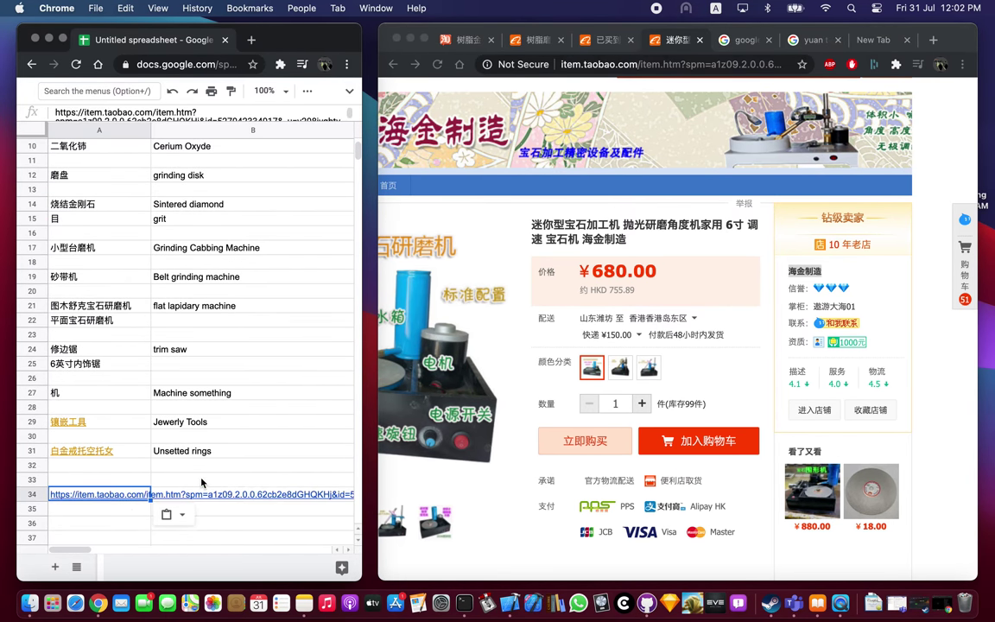
click(185, 465)
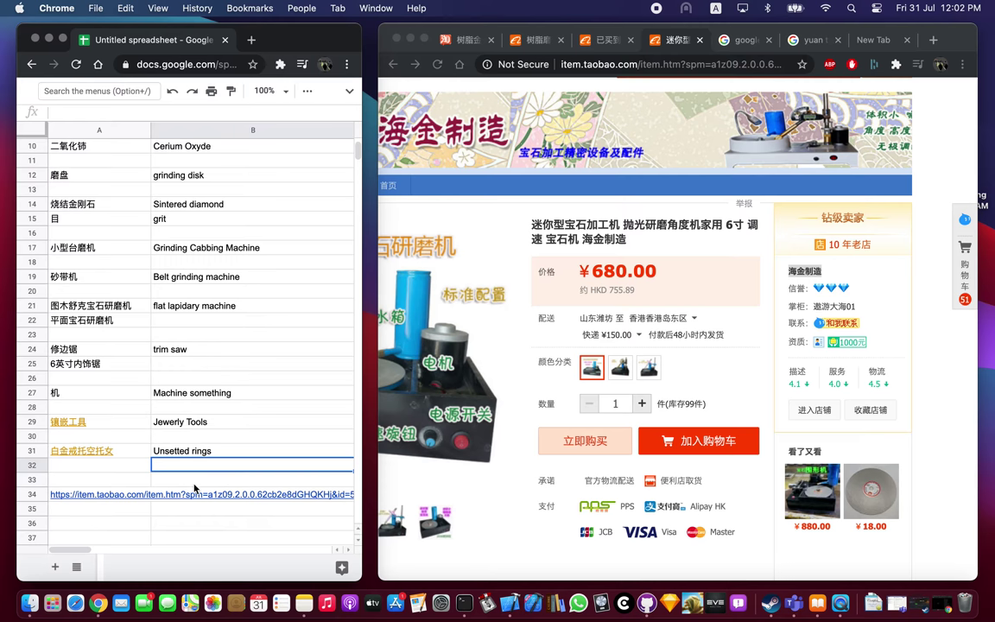
scroll(233, 351, up, 5)
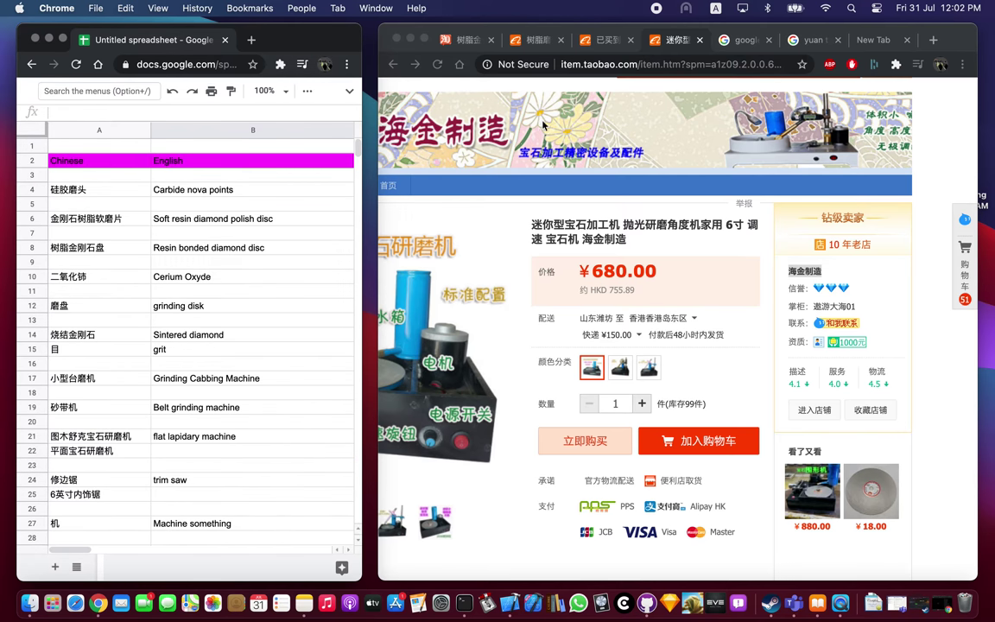
Close the mini grinder listing and the Google tab beside it, and return to the 树脂金刚石盘 search results.
click(700, 40)
key(super+w)
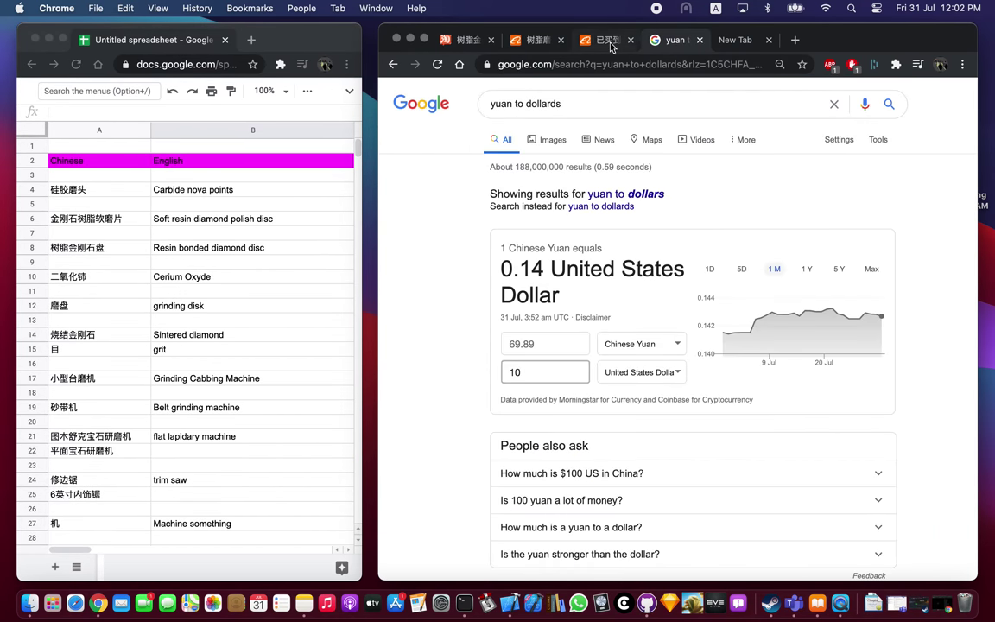
click(605, 39)
click(537, 39)
key(ctrl+shift+Tab)
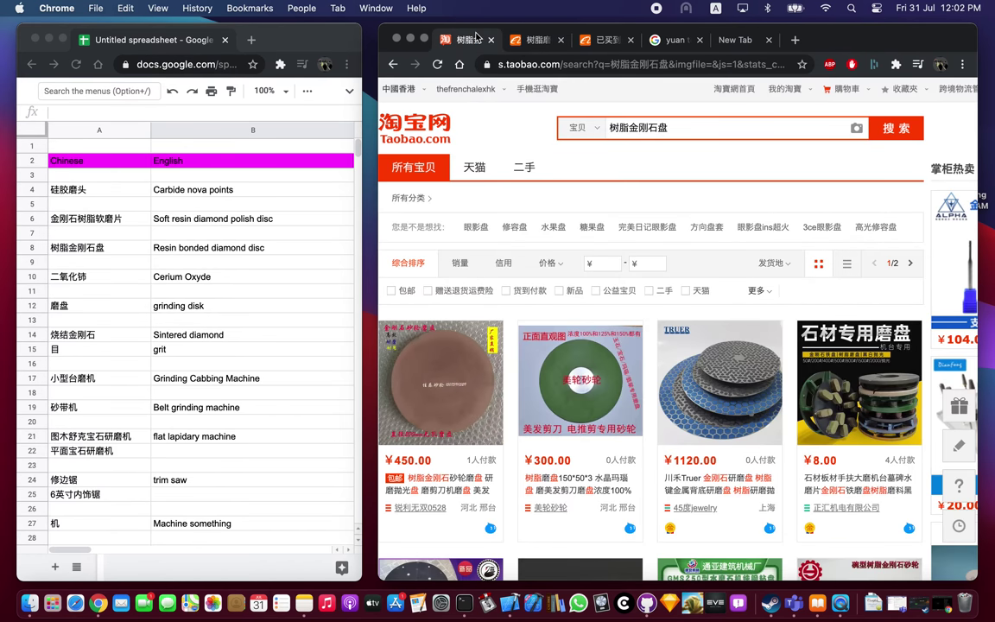
Copy 二氧化铈 from cell A10 of the spreadsheet and search Taobao for it in place of 树脂金刚石盘.
scroll(598, 285, down, 5)
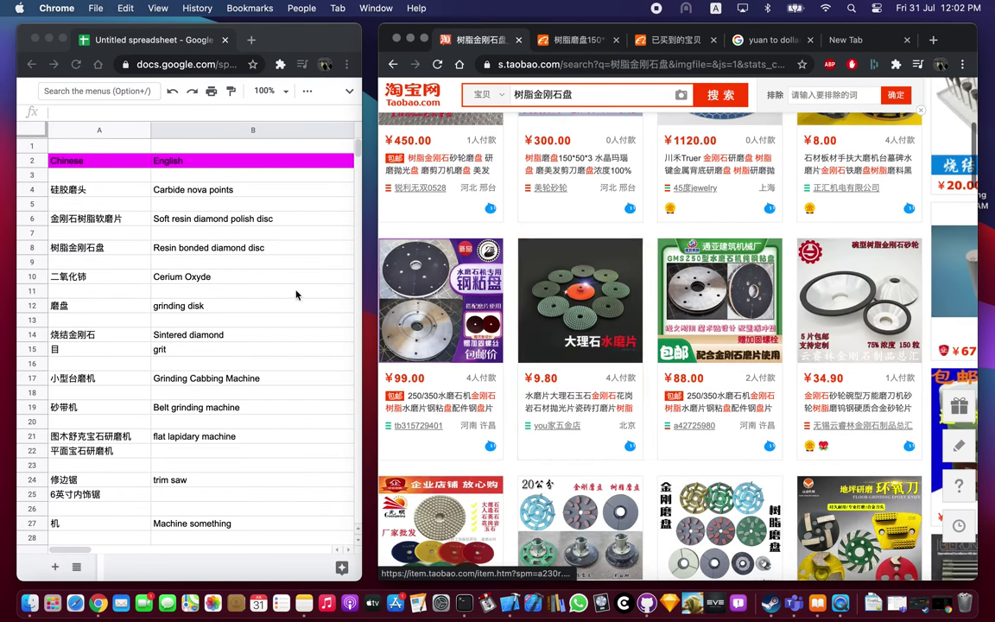
click(74, 276)
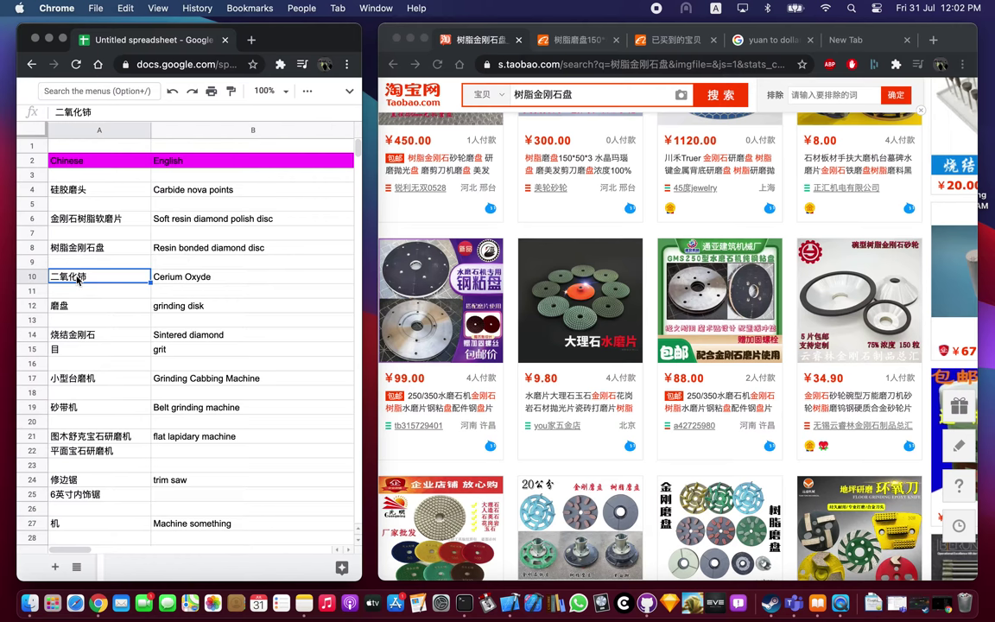
key(super+c)
scroll(419, 230, up, 2)
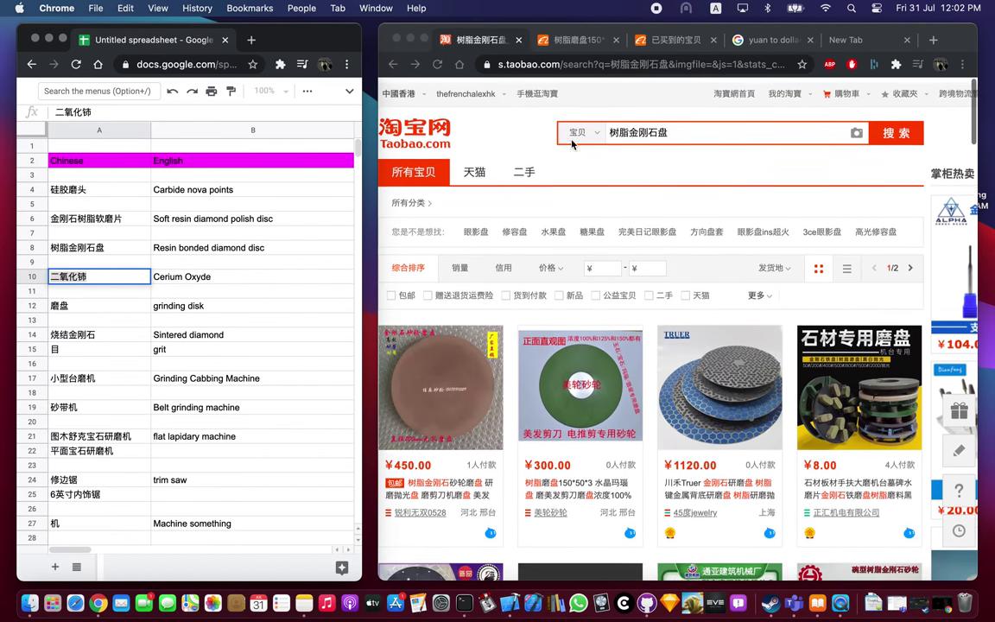
click(675, 130)
key(super+a)
key(super+v)
key(Return)
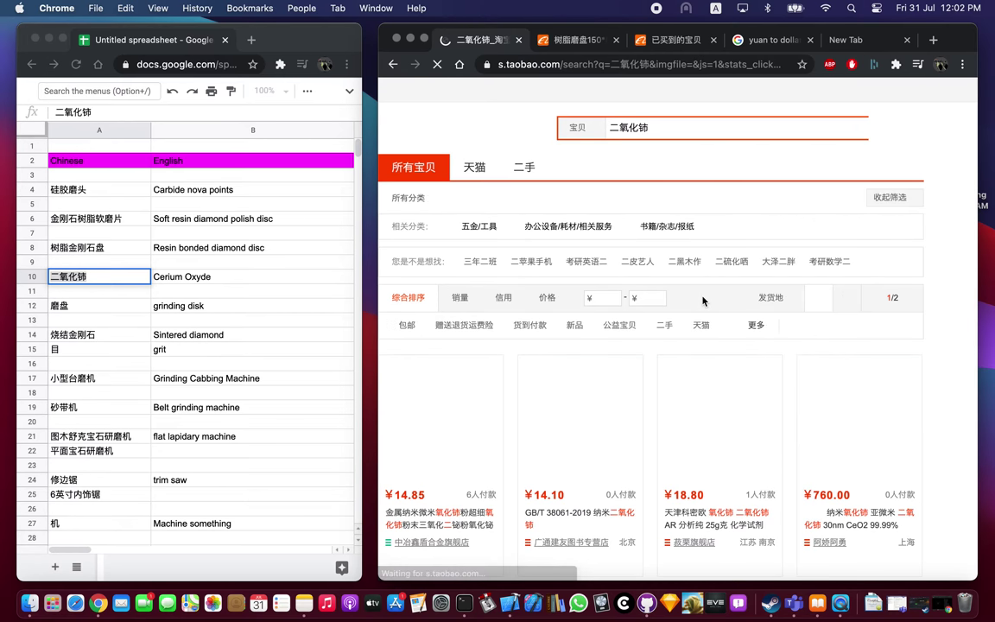
Browse the 二氧化铈 results and open the ¥1.60 rare-earth polishing powder listing.
scroll(605, 345, down, 2)
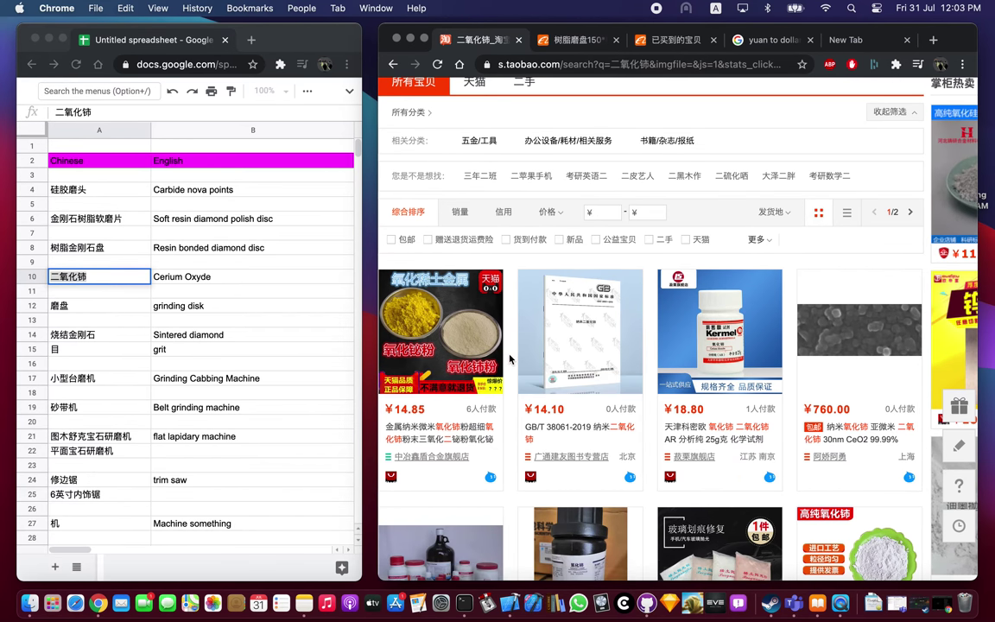
scroll(509, 359, down, 2)
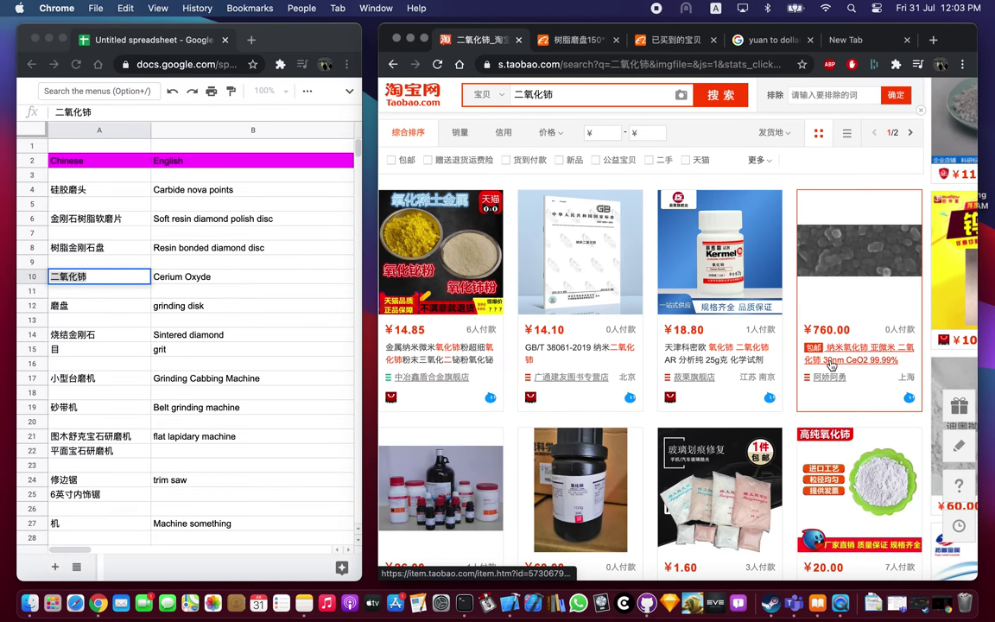
scroll(672, 456, down, 3)
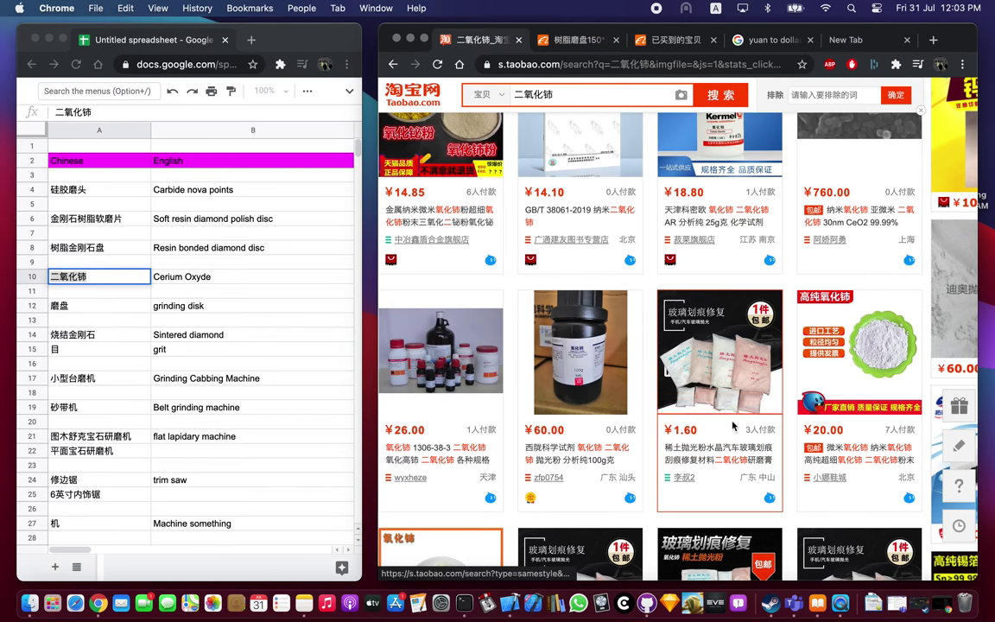
click(728, 370)
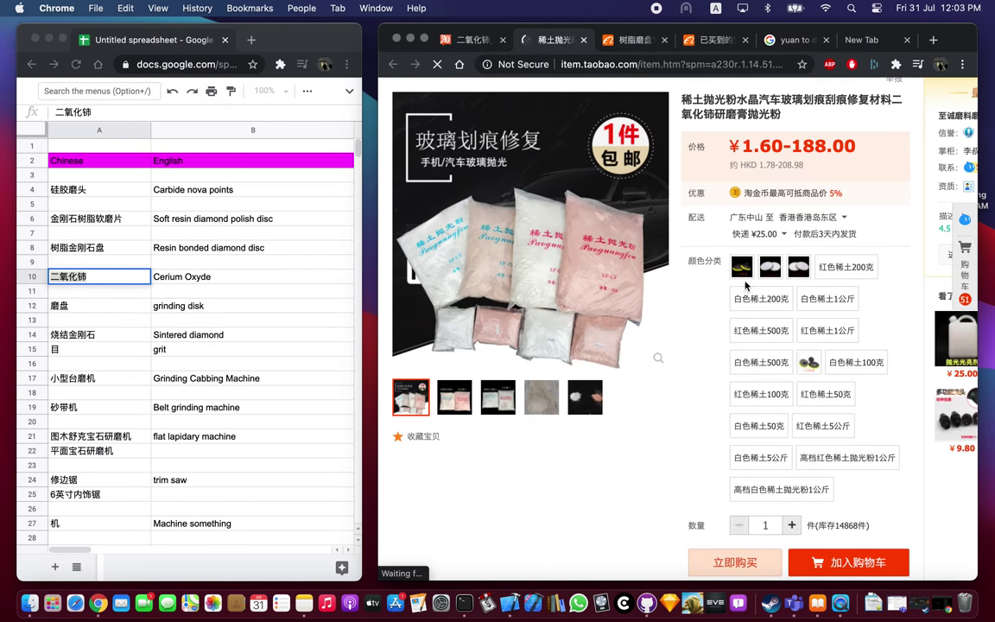
Inspect the listing's photo of the two powder bags and go to the description's section comparing white and red powder.
mouse_move(448, 402)
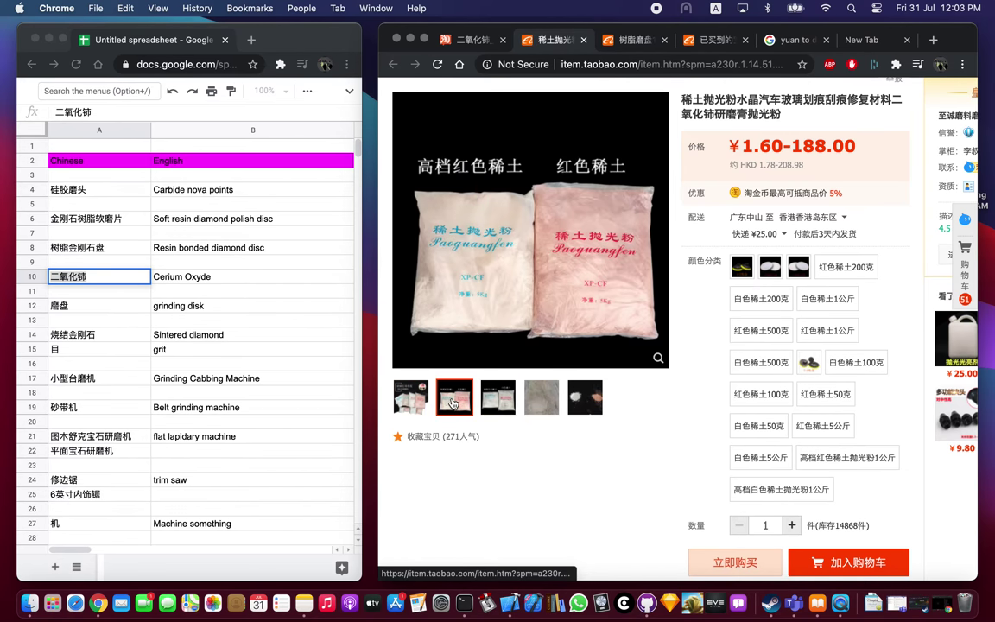
mouse_move(471, 259)
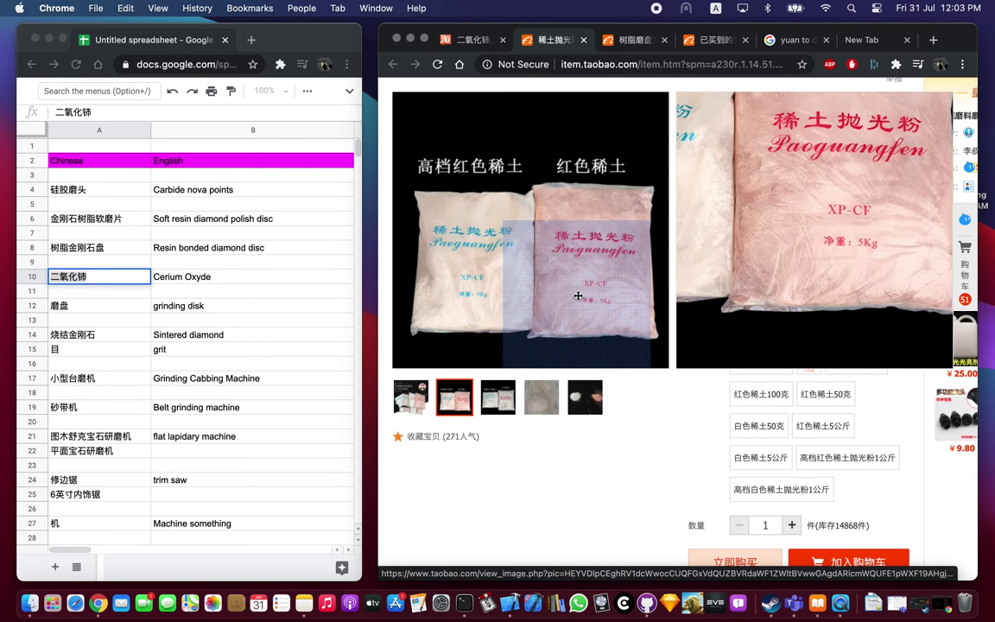
scroll(646, 471, down, 5)
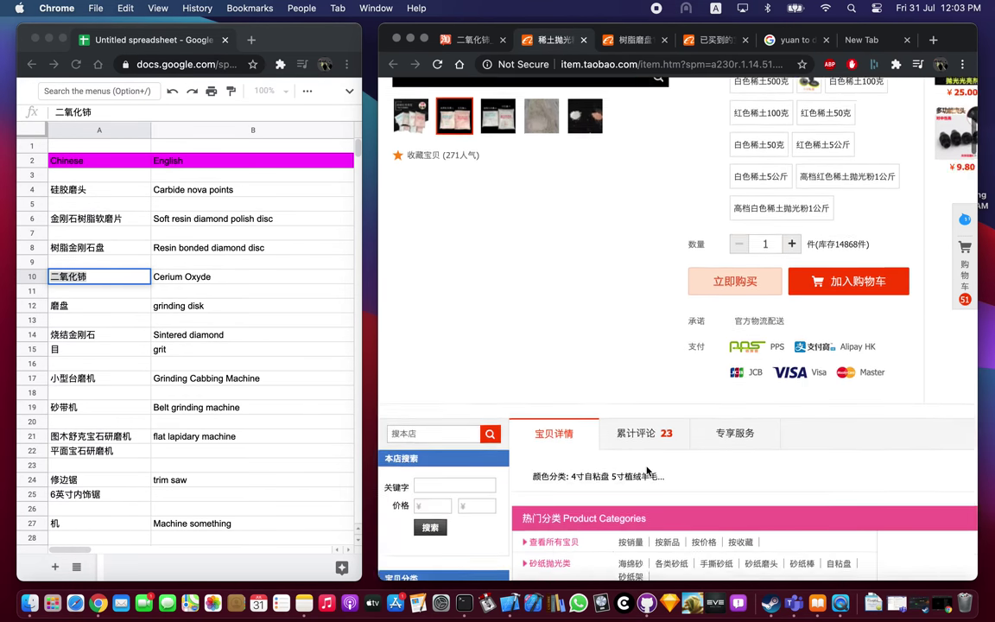
scroll(646, 471, down, 10)
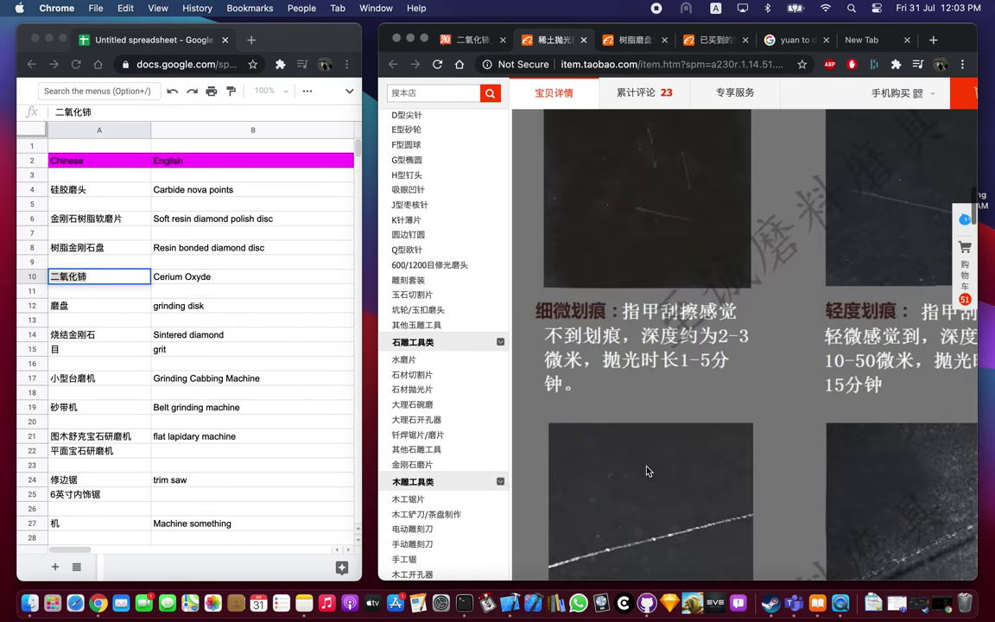
scroll(646, 471, down, 5)
scroll(646, 471, down, 5)
scroll(646, 471, down, 10)
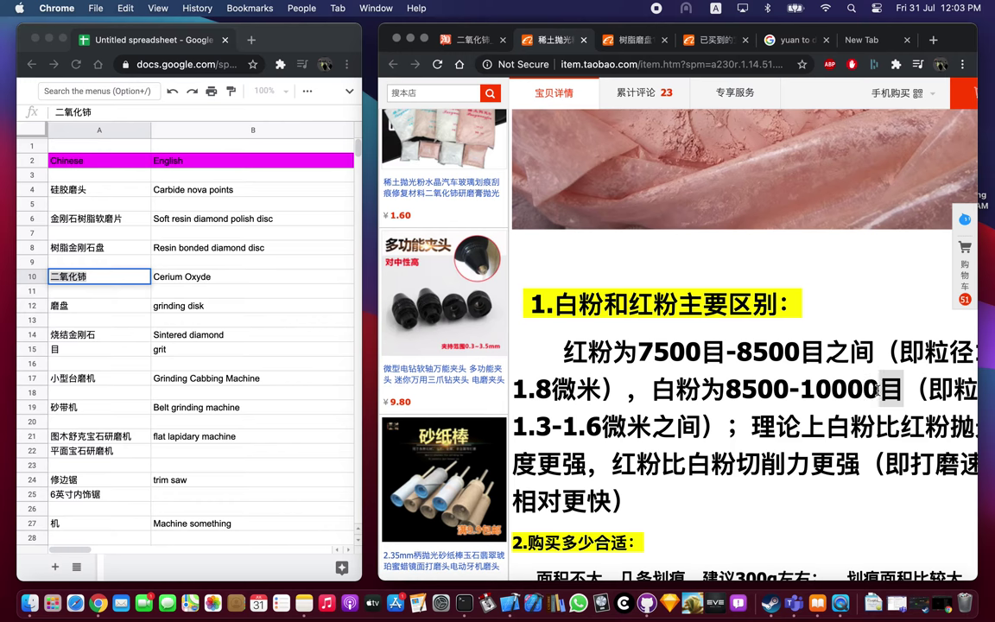
Highlight the red powder's 7500目-8500目 range, the white powder's 8500-10000 range and its 1.3-1.6微米 particle size.
scroll(874, 358, right, 3)
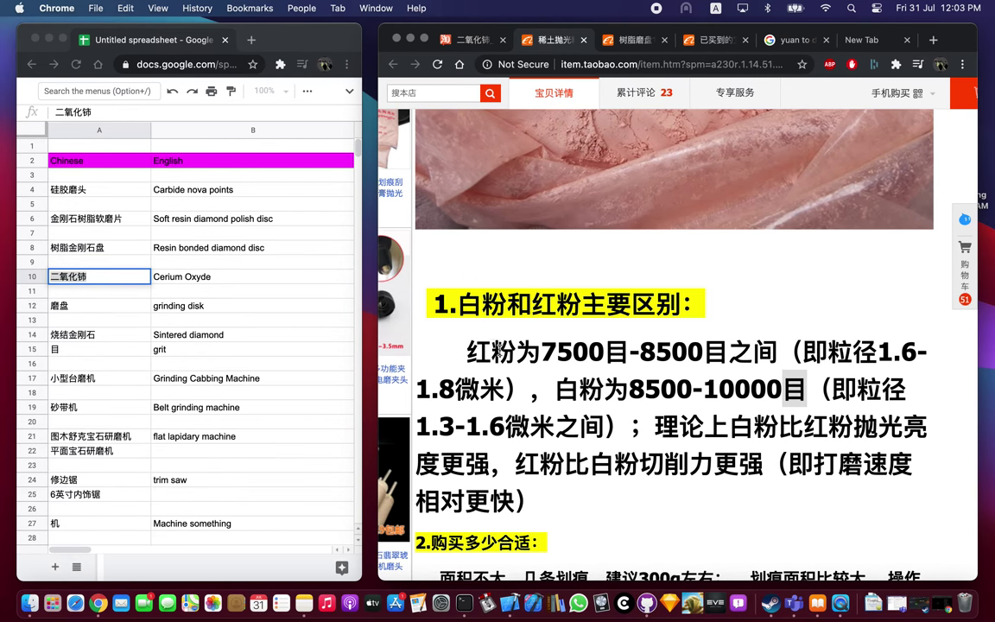
drag(464, 351, 778, 351)
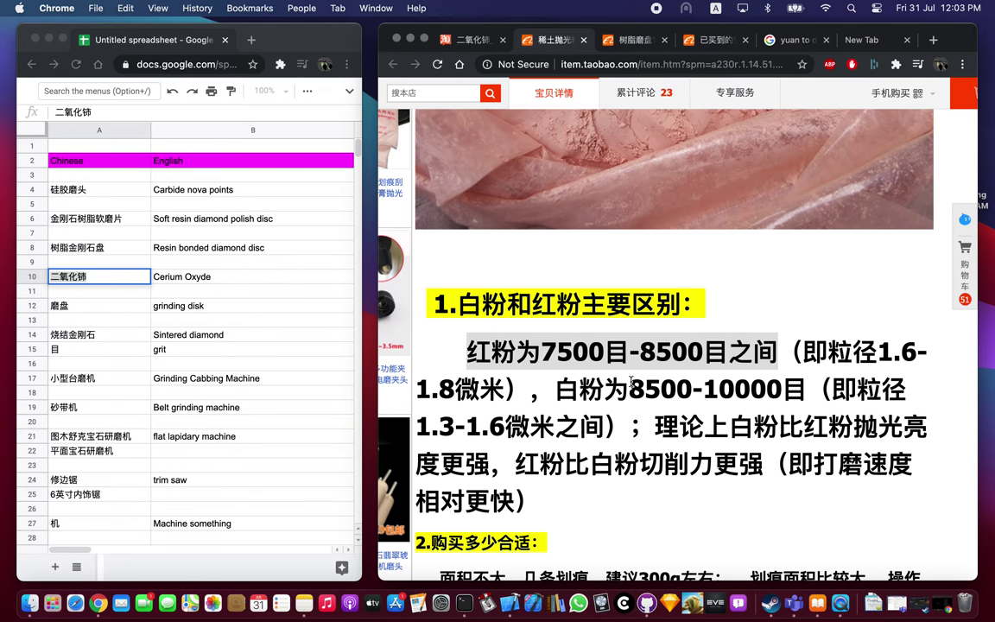
drag(629, 390, 780, 391)
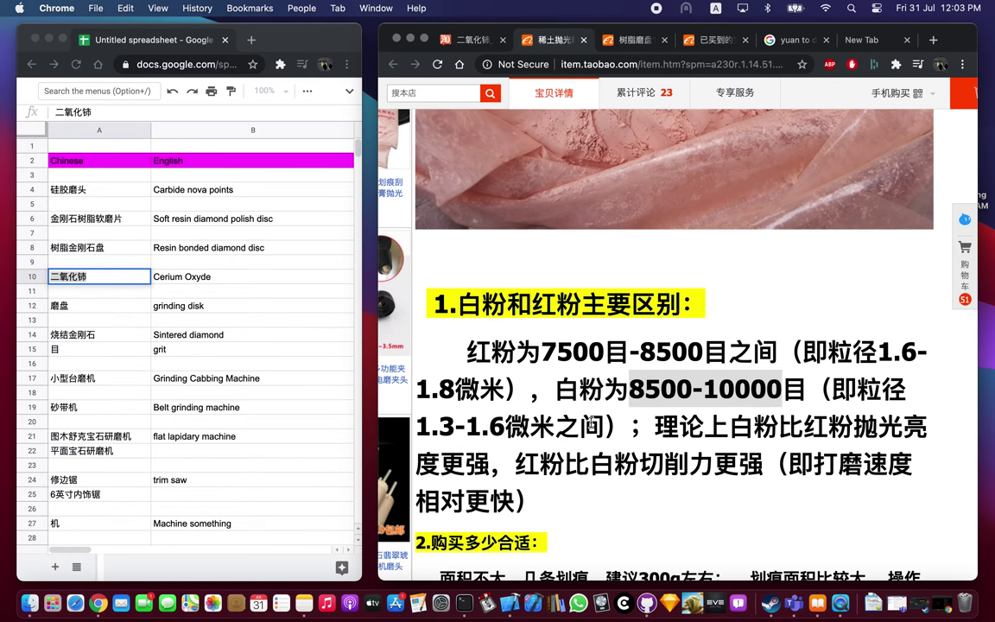
drag(605, 426, 413, 426)
scroll(640, 389, down, 2)
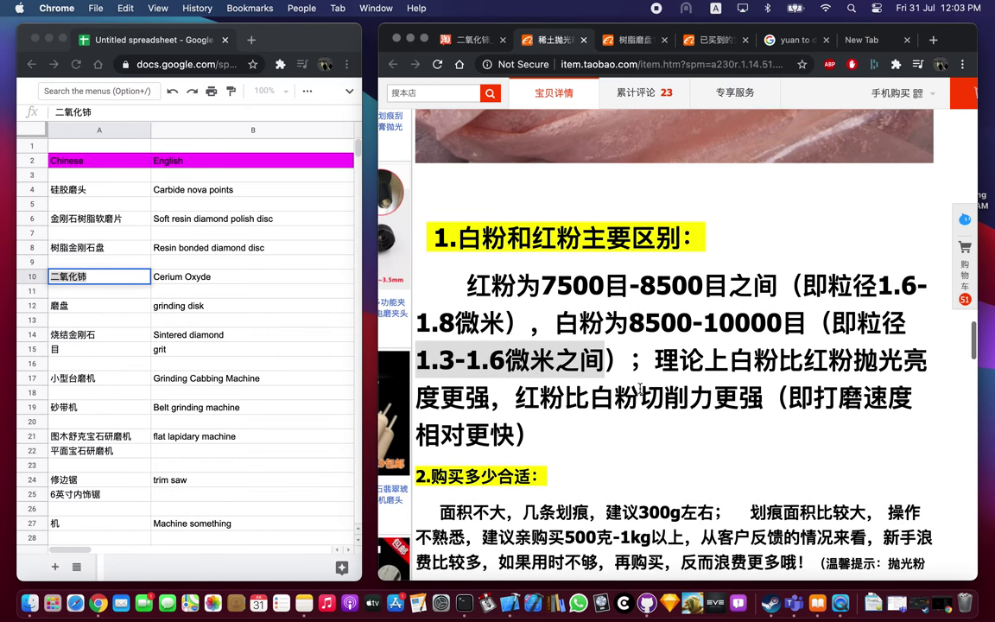
Translate the polishing powder listing into English and dismiss the translation popup.
scroll(640, 389, up, 1)
right_click(805, 240)
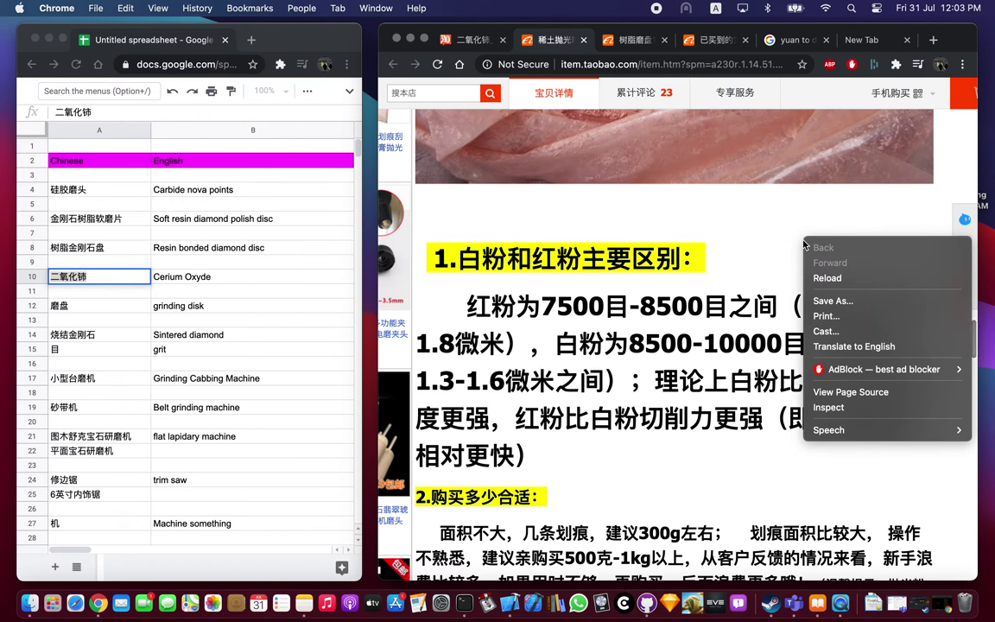
click(844, 346)
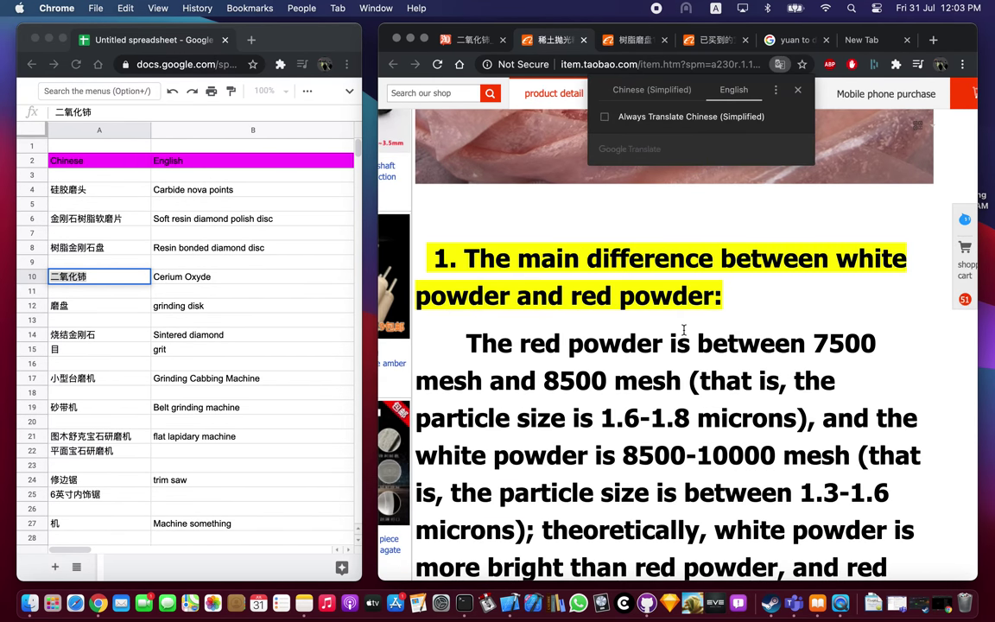
scroll(714, 380, down, 3)
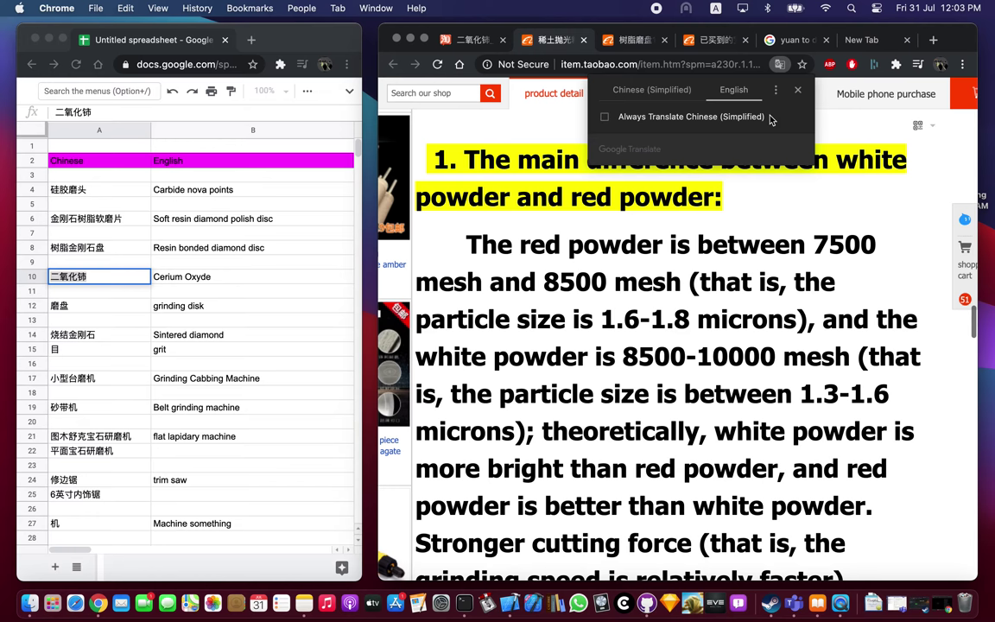
click(828, 146)
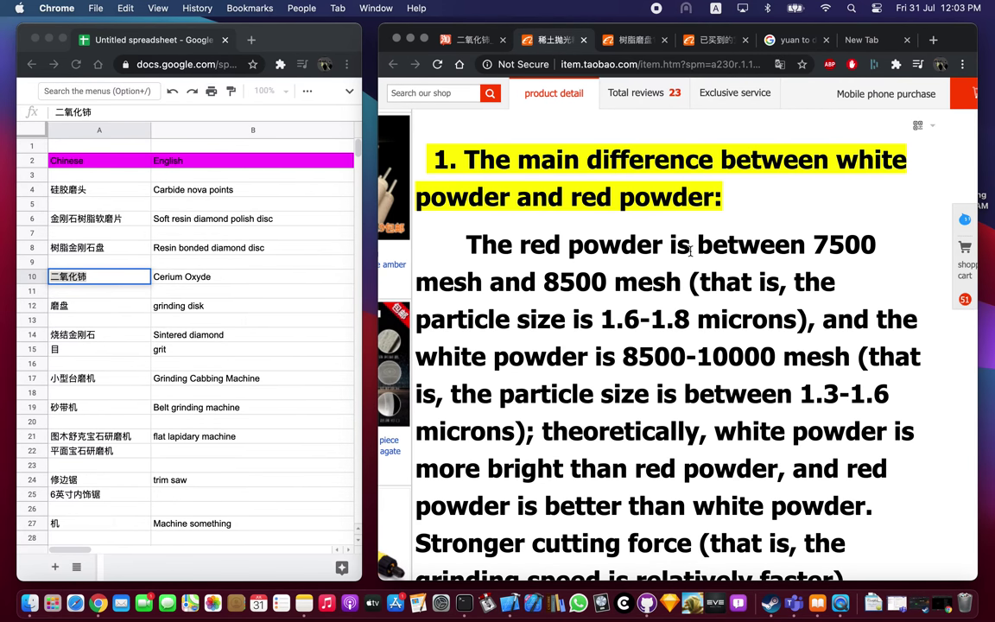
key(XF86AudioRaiseVolume)
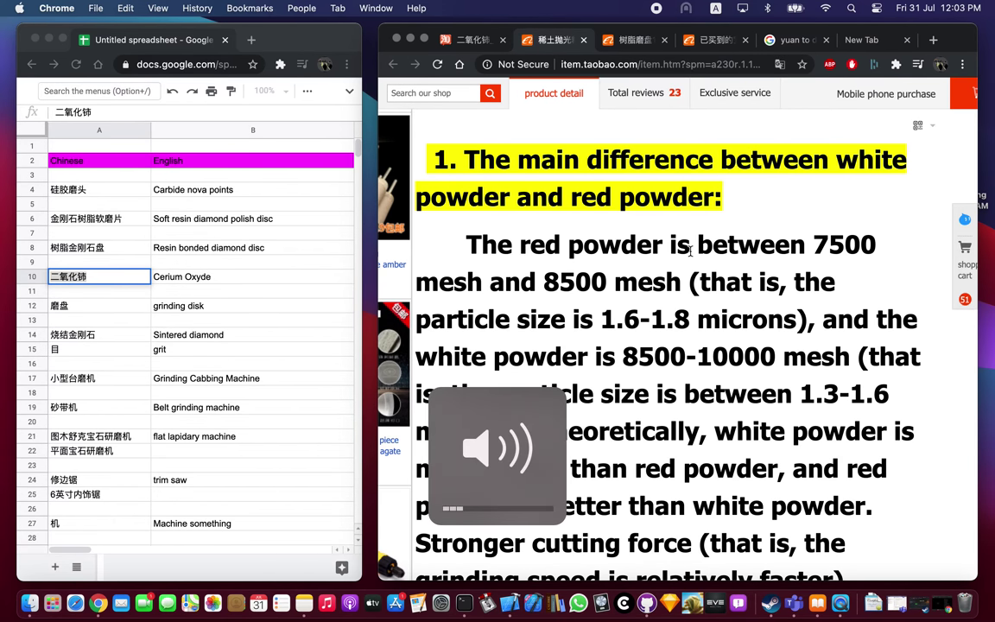
Read the translated powder comparison, the advice on how much to buy and the product features, highlighting the "Baby introduction" heading.
scroll(834, 285, down, 2)
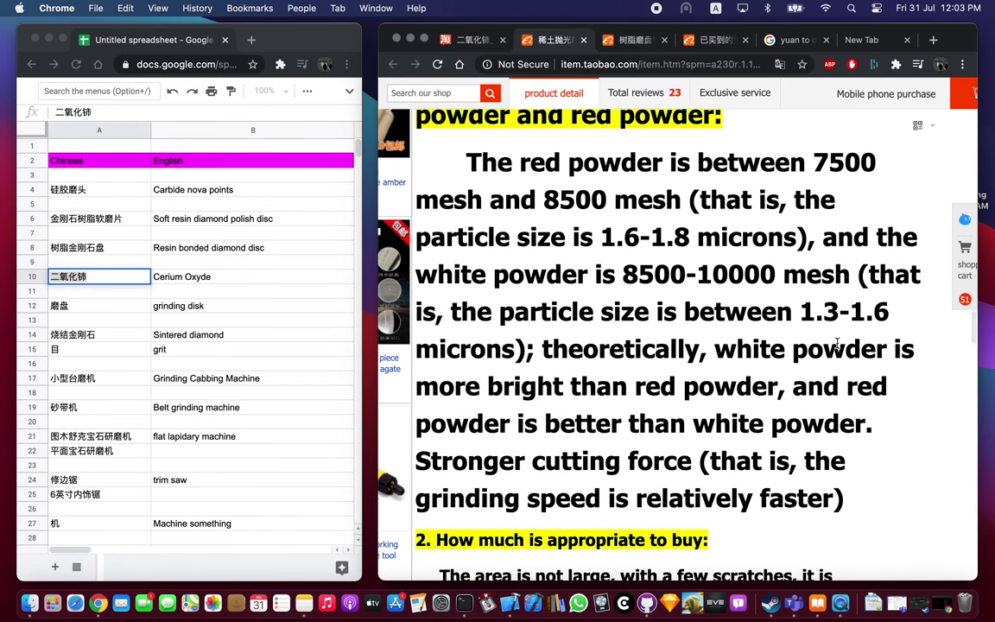
scroll(837, 346, down, 3)
scroll(837, 347, down, 2)
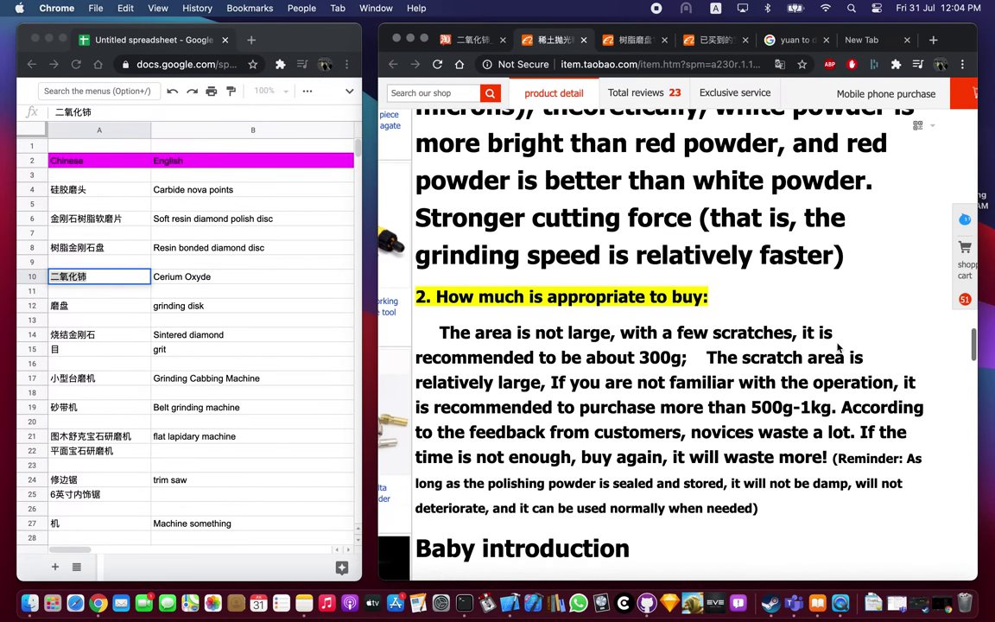
scroll(837, 348, down, 5)
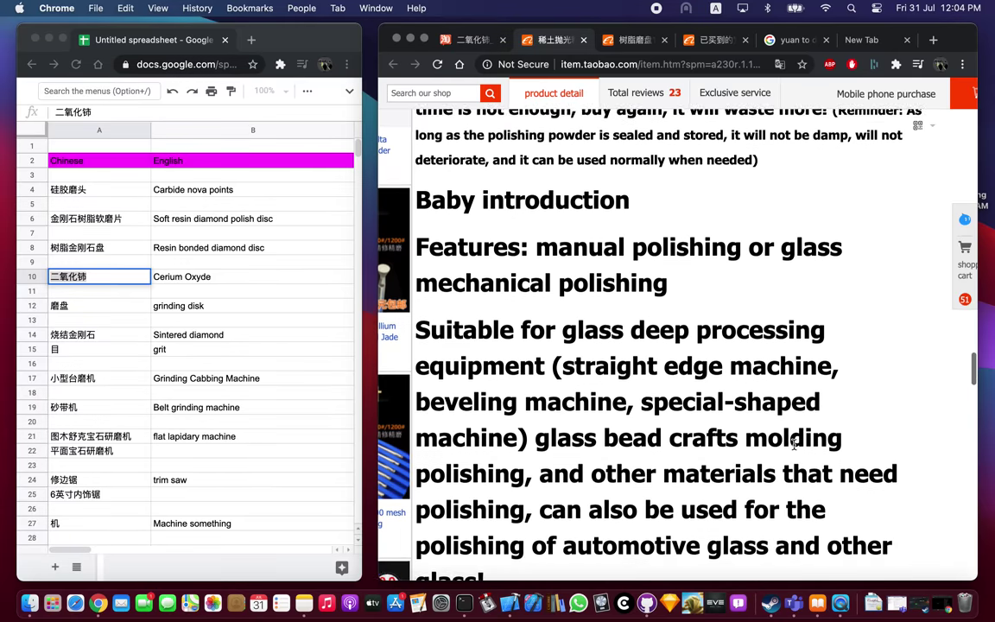
drag(643, 205, 416, 192)
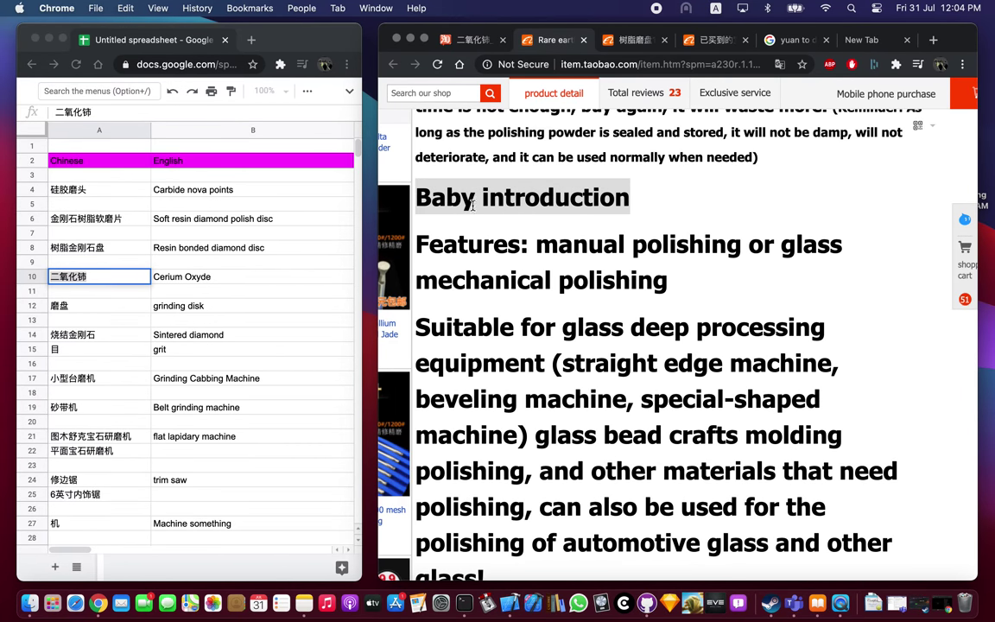
double_click(456, 205)
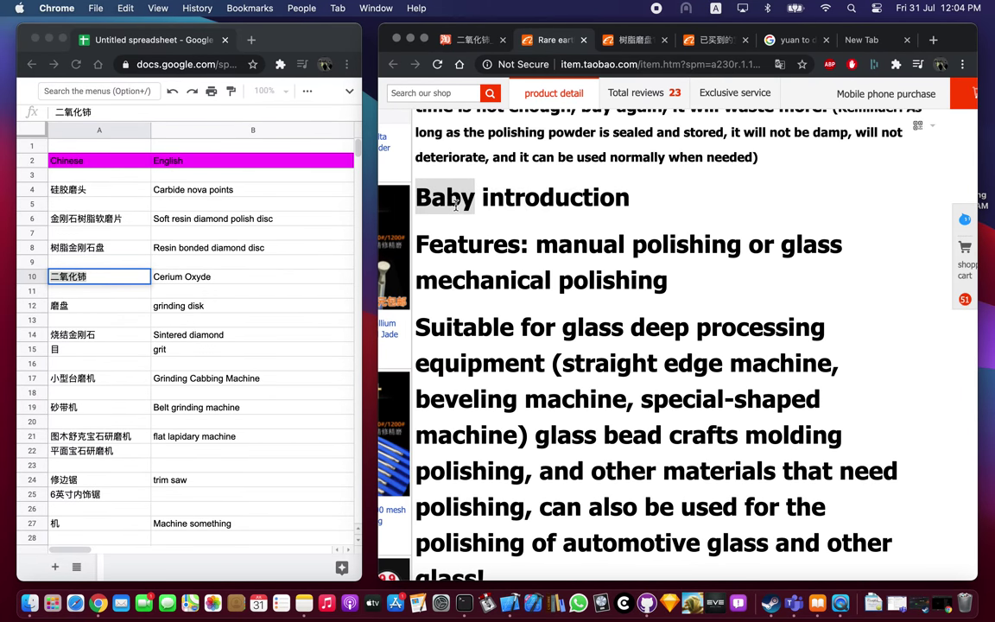
Close the translated polishing powder listing and return to the 二氧化铈 search results.
right_click(816, 178)
click(793, 234)
scroll(793, 233, up, 5)
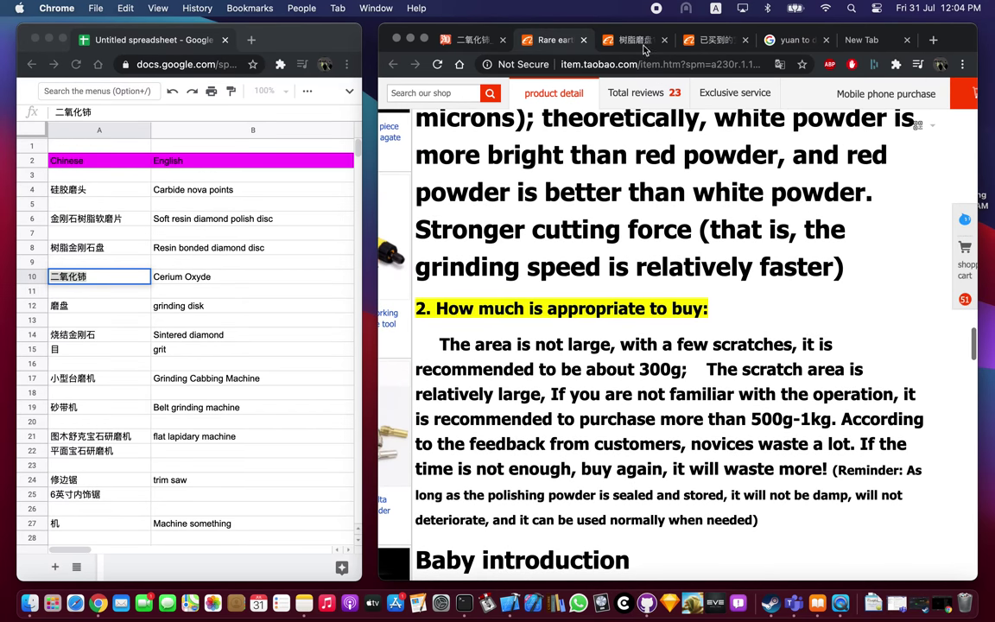
key(super+w)
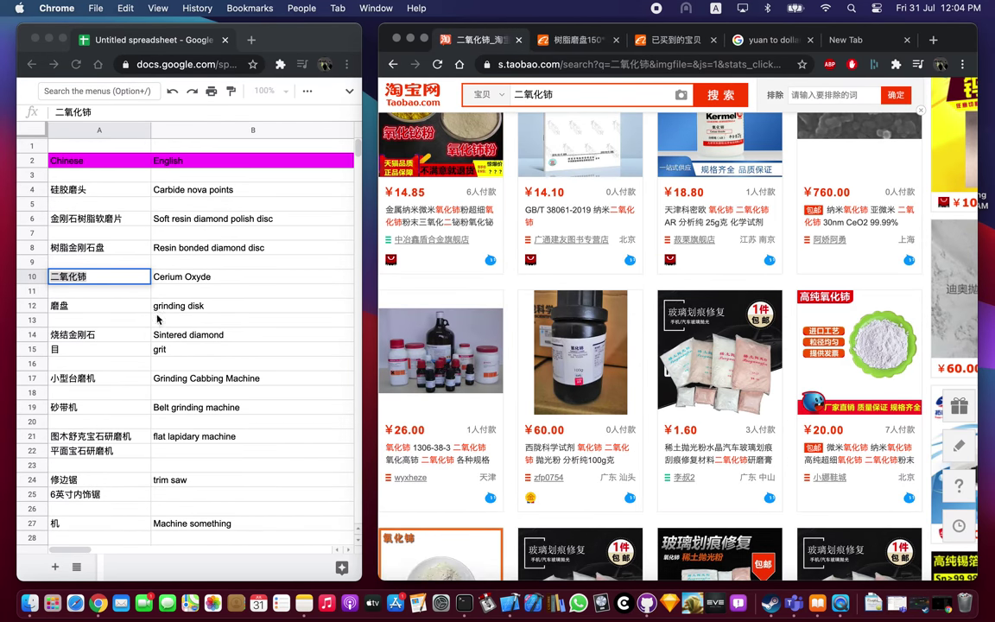
Take the term 磨盘 from cell A12 of the spreadsheet, close the Dictionary window, and search Taobao for 磨盘.
click(87, 307)
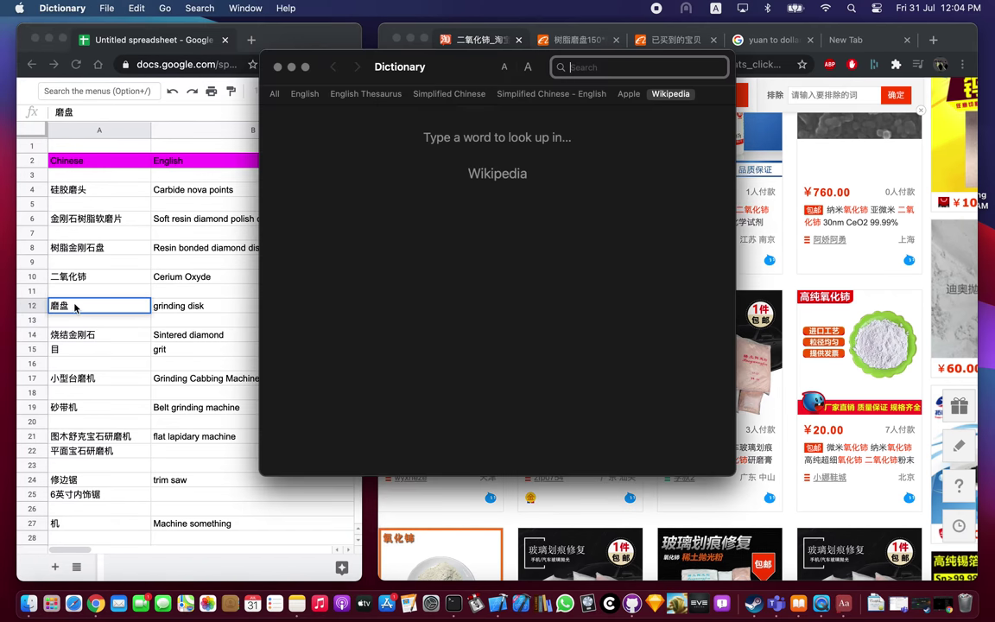
key(ctrl+super+d)
click(277, 67)
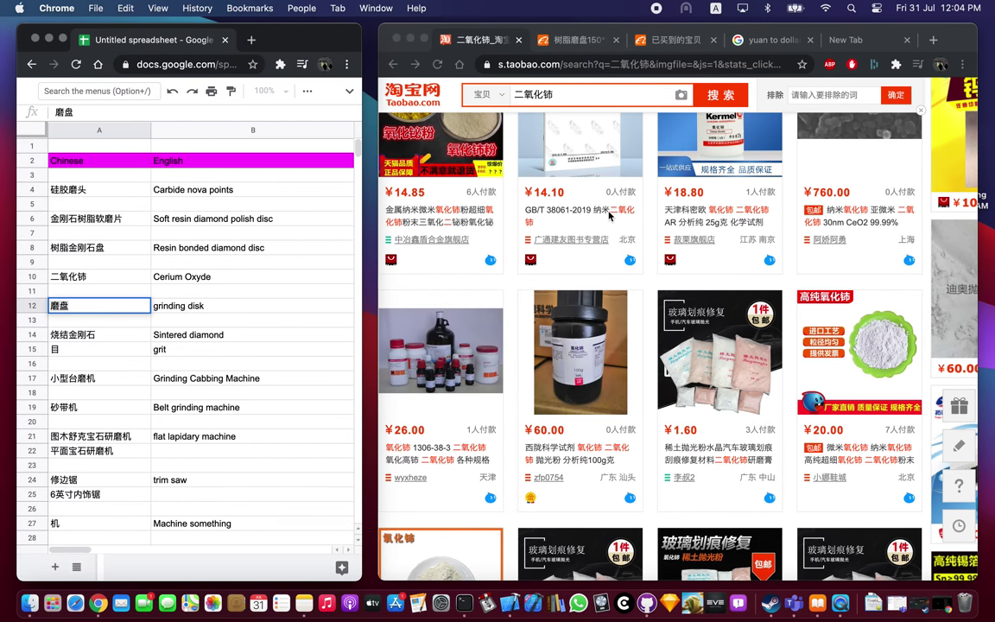
scroll(610, 216, up, 10)
click(663, 128)
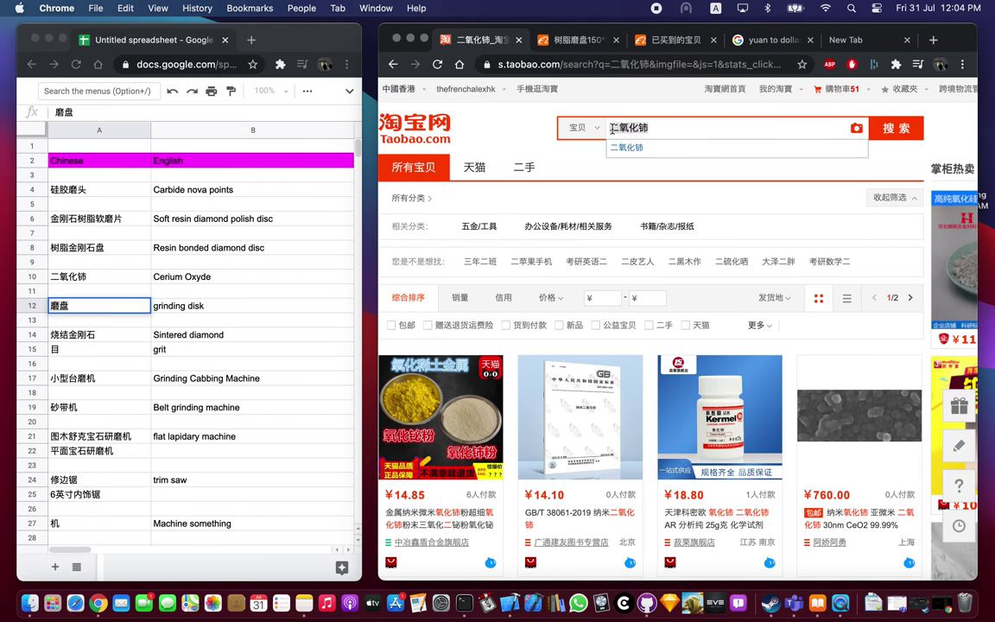
key(super+a)
text(磨盘)
key(Return)
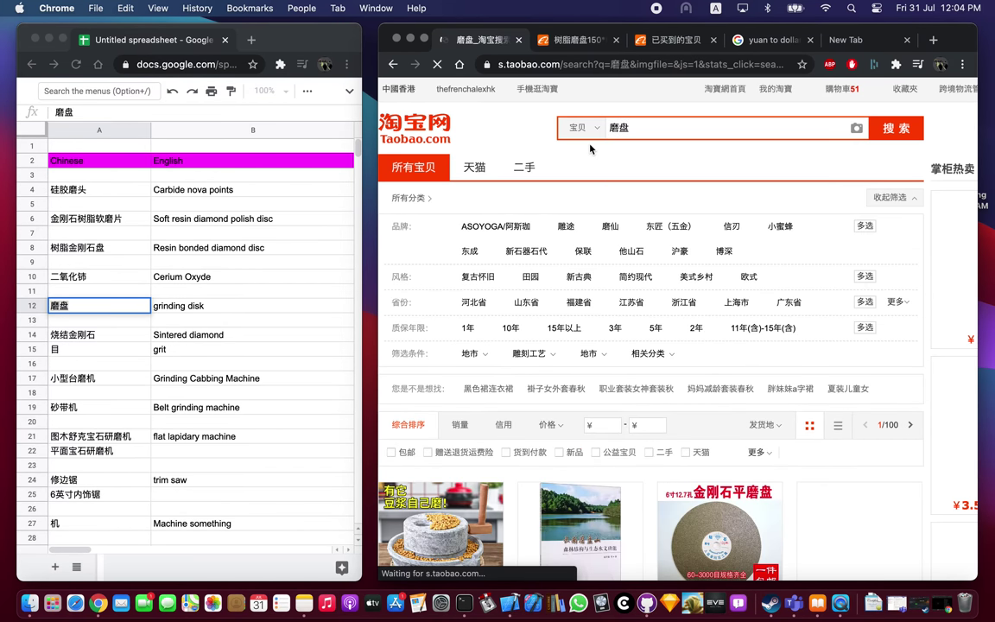
Look over the 磨盘 search results and the remaining search terms in the spreadsheet.
scroll(590, 151, down, 3)
click(147, 360)
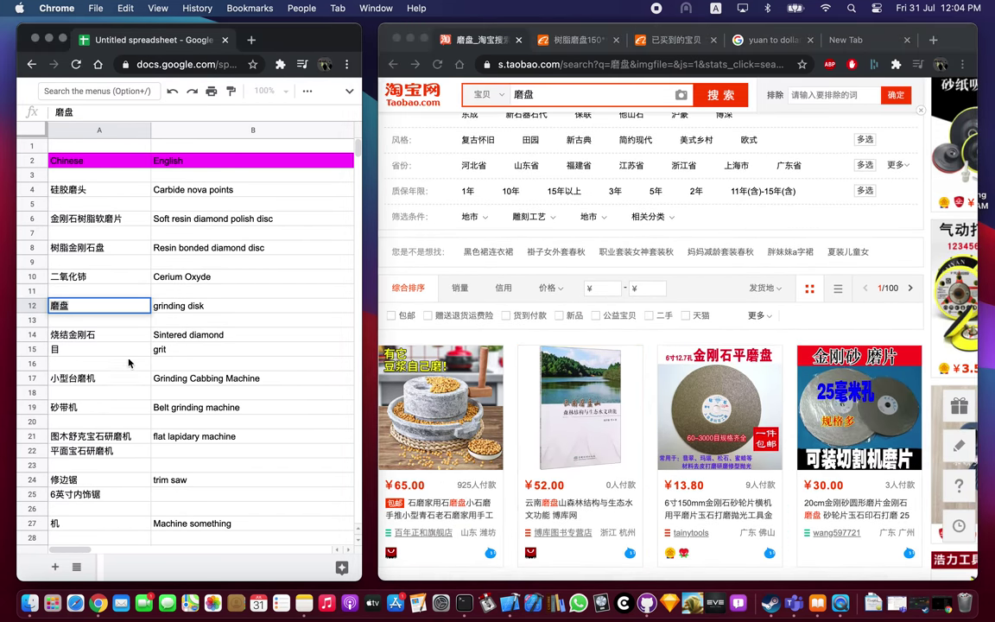
scroll(172, 329, down, 2)
key(Down)
key(Down)
text(磨盘)
scroll(644, 259, up, 5)
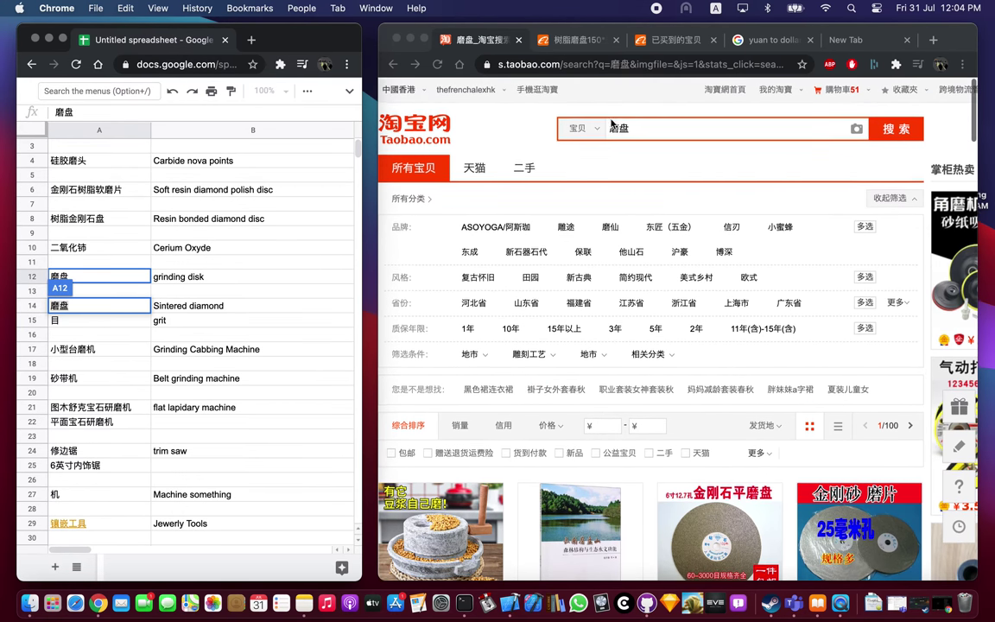
Search Taobao for "strong 204L", correcting the misspelled brand name in the search term.
click(644, 131)
key(super+a)
text(storng )
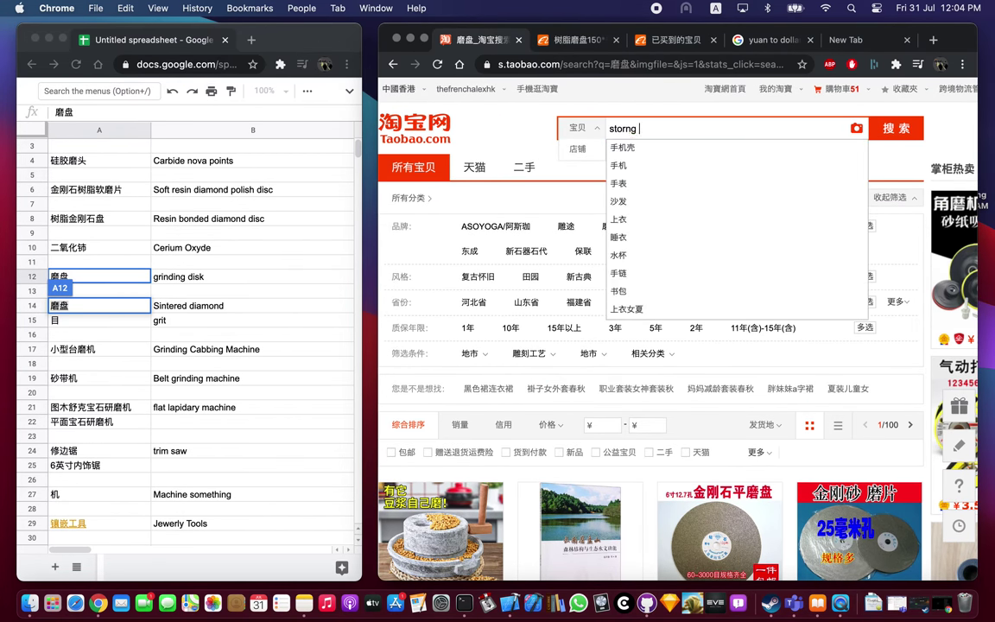
text(204L)
key(Return)
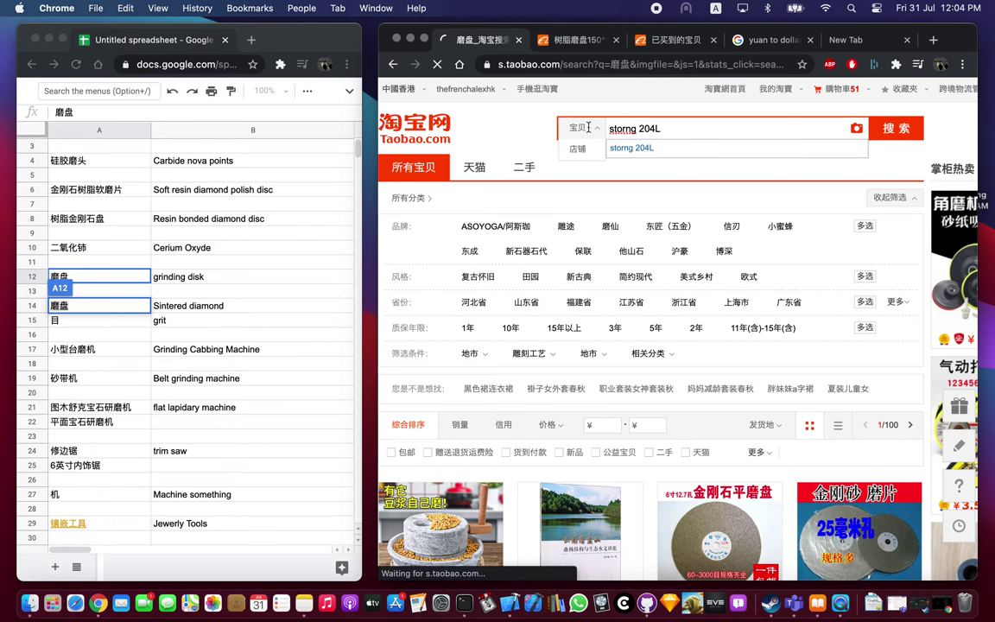
click(626, 130)
key(BackSpace)
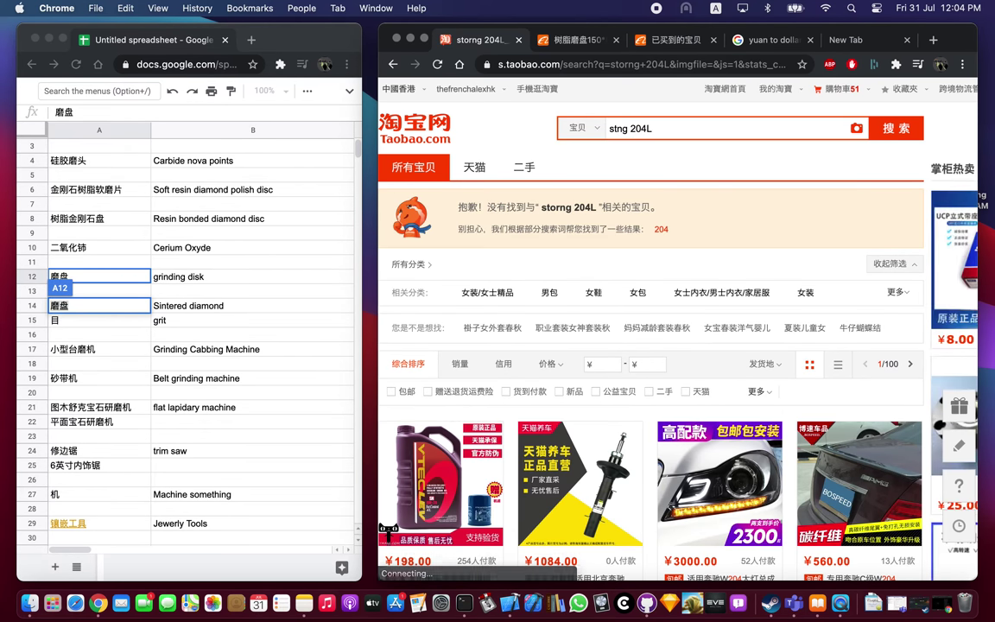
key(Left)
text(r)
key(Return)
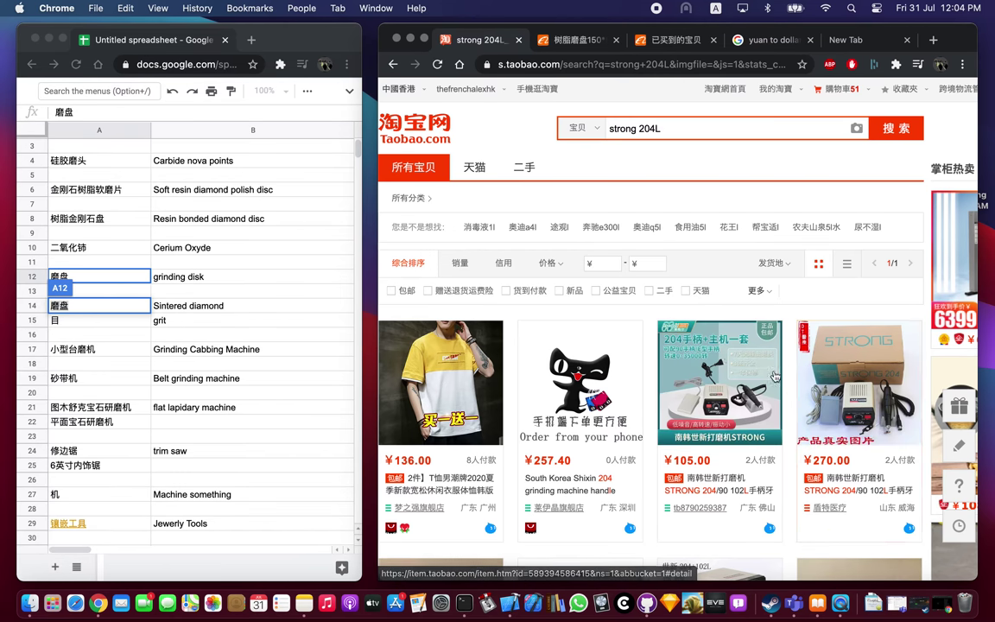
Look through the strong 204L results, highlighting the price of the boxed STRONG 204 micromotor set sold by 盾特医疗.
scroll(730, 373, down, 3)
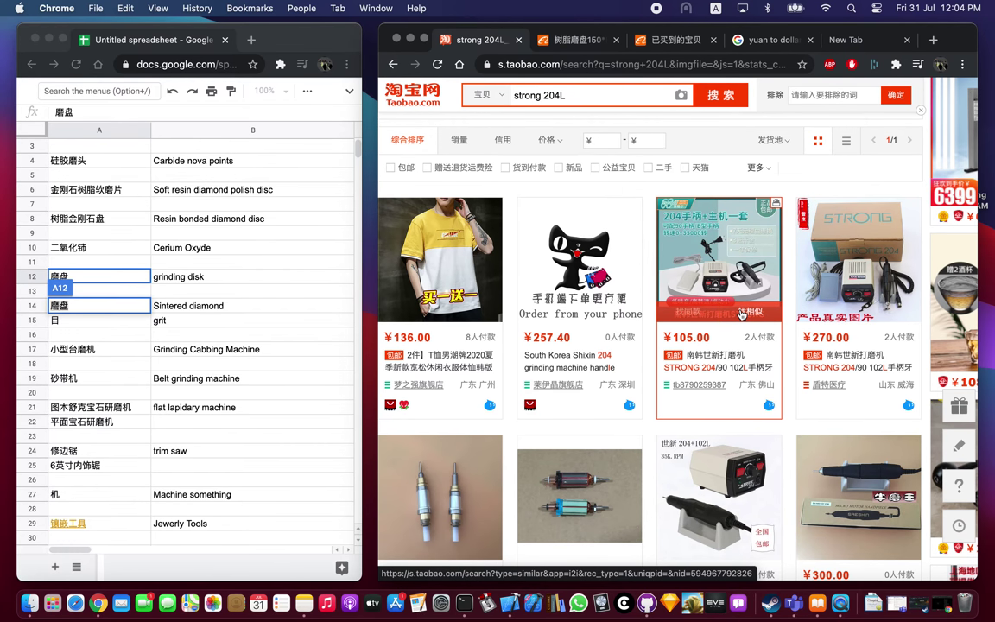
scroll(742, 315, down, 2)
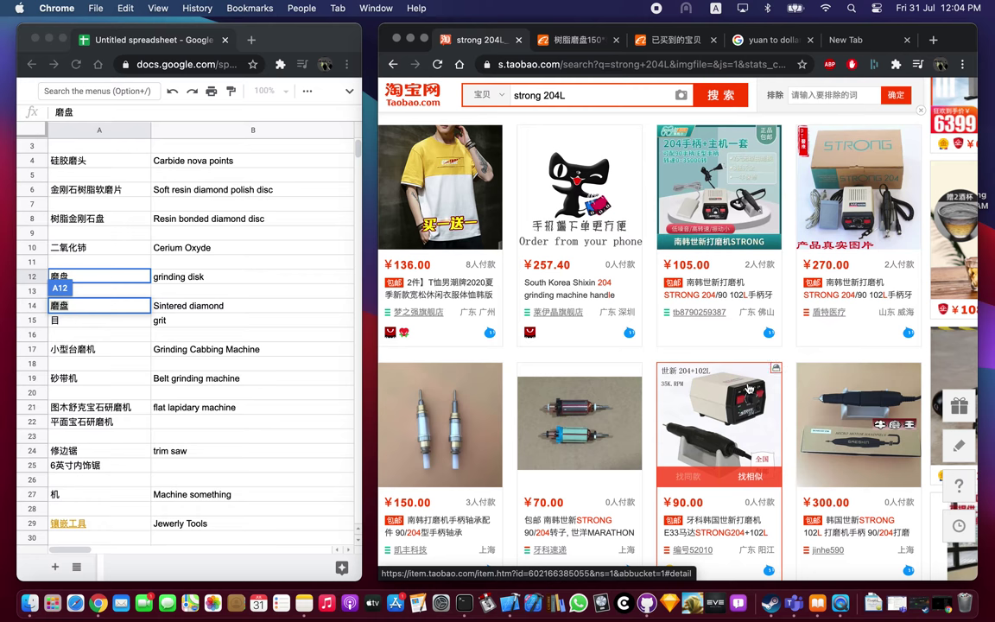
scroll(748, 389, down, 5)
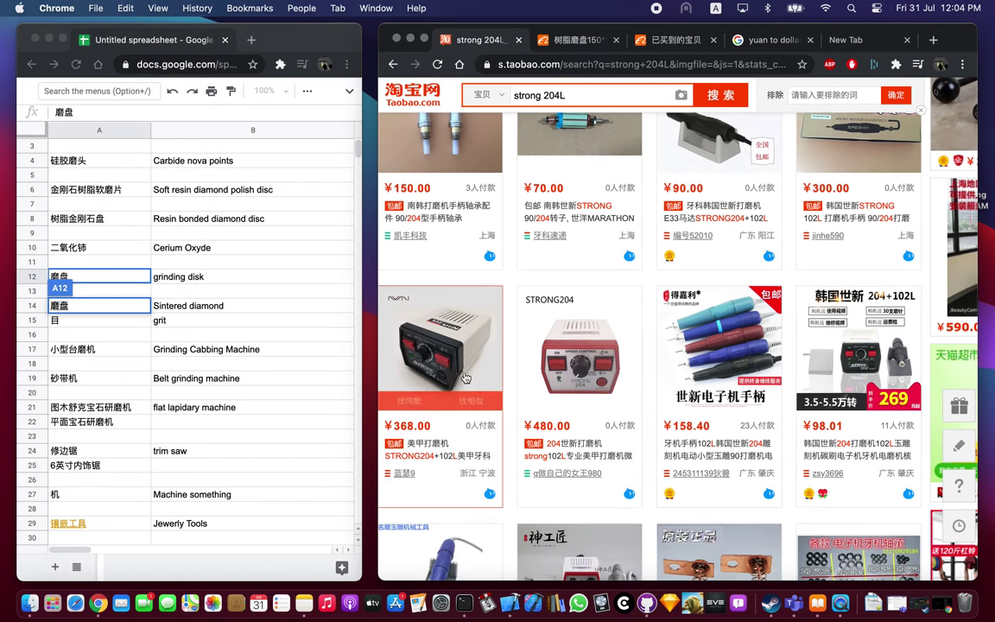
scroll(506, 380, down, 2)
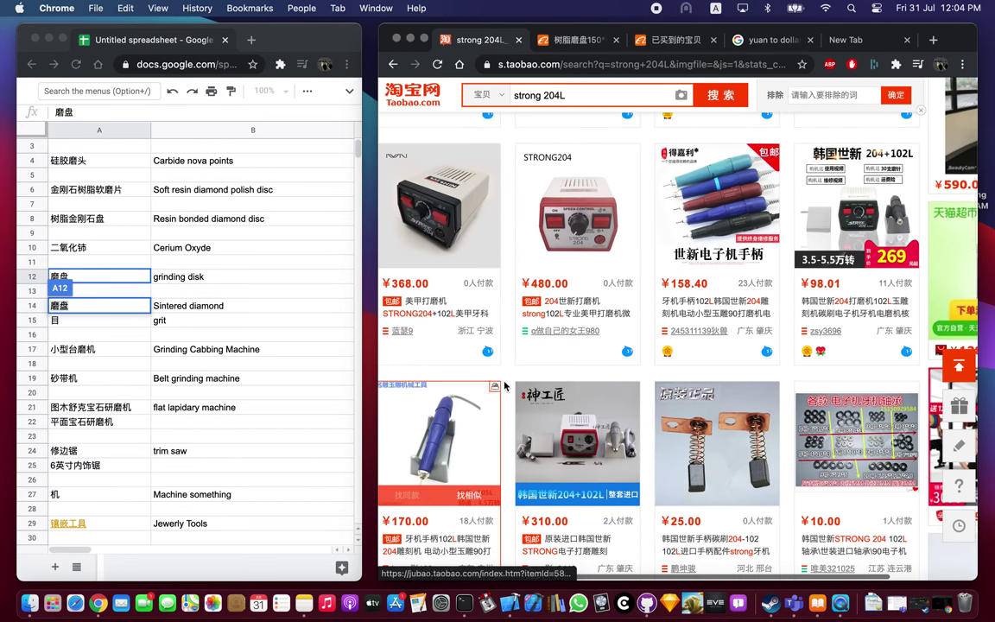
scroll(511, 380, up, 6)
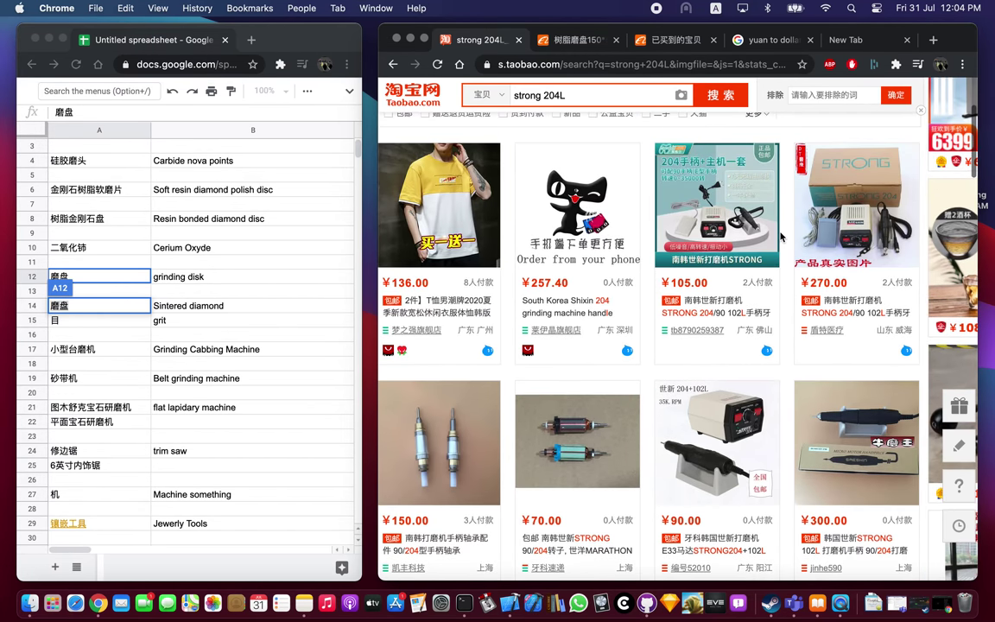
drag(813, 284, 846, 282)
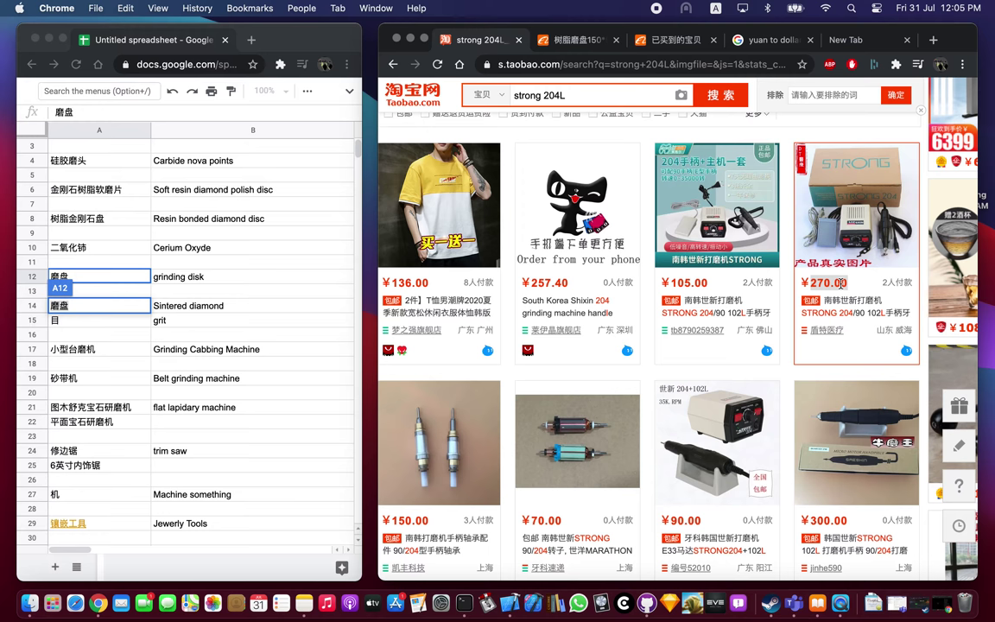
scroll(839, 283, down, 5)
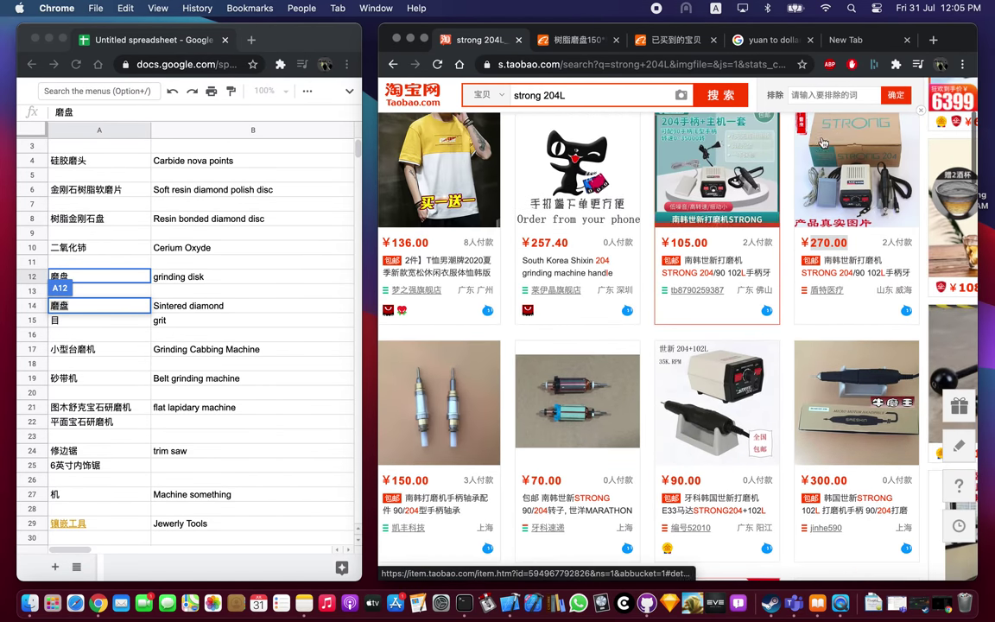
Open the 盾特医疗 listing for the STRONG 204/90 102L grinder and view its STRONG 90 photo enlarged.
click(727, 311)
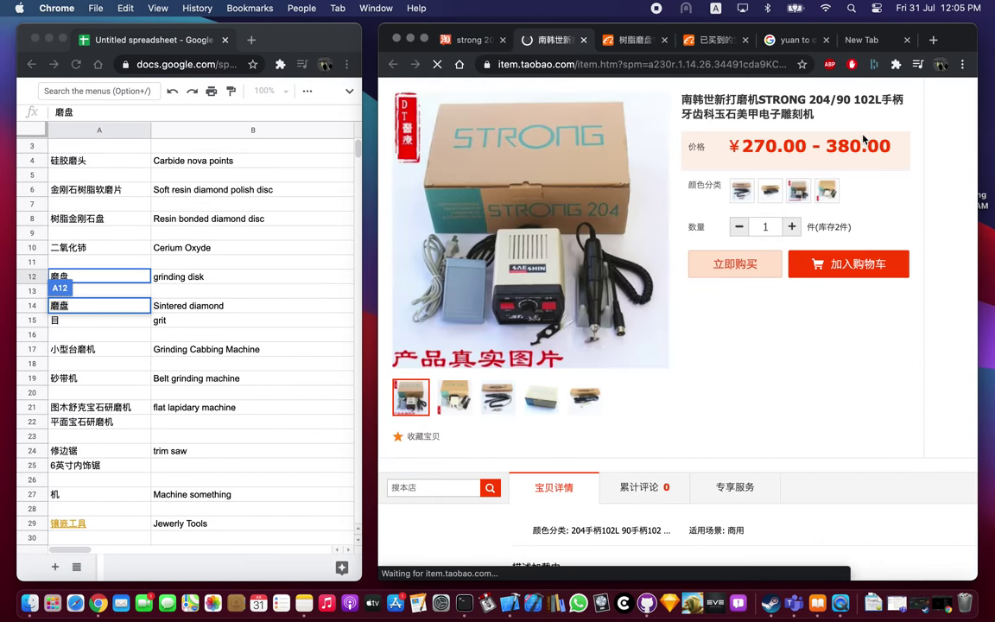
click(660, 224)
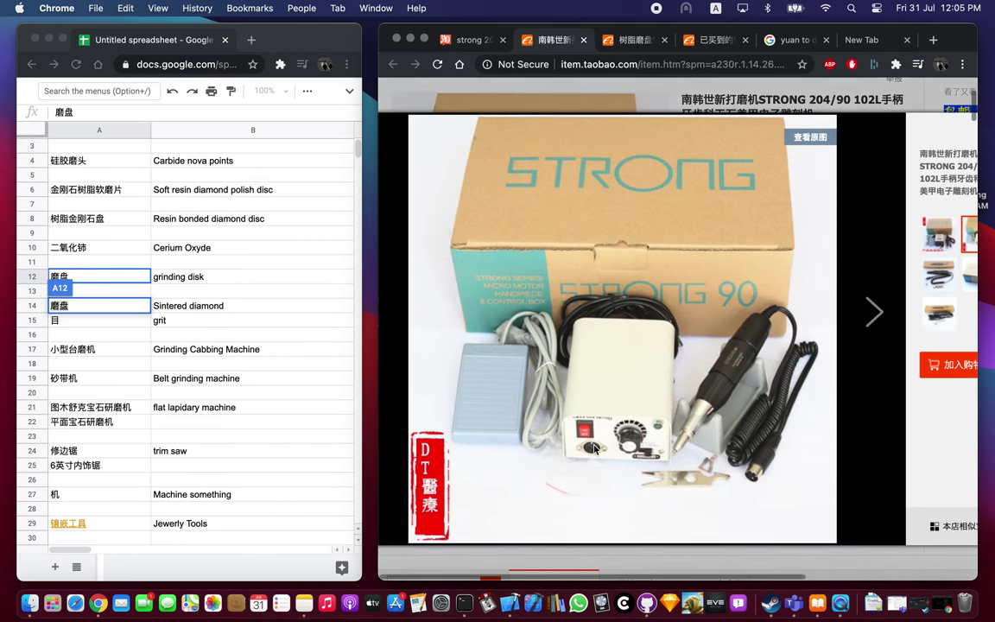
click(804, 87)
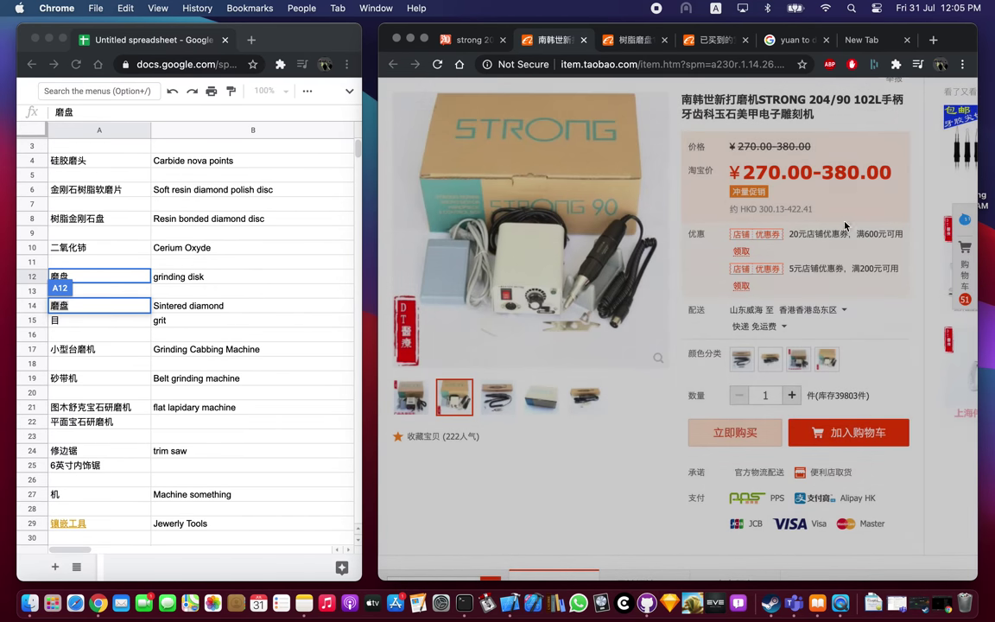
Select the boxed STRONG 204 set among the listing's variants and look over its price and seller contact details.
click(741, 360)
click(798, 359)
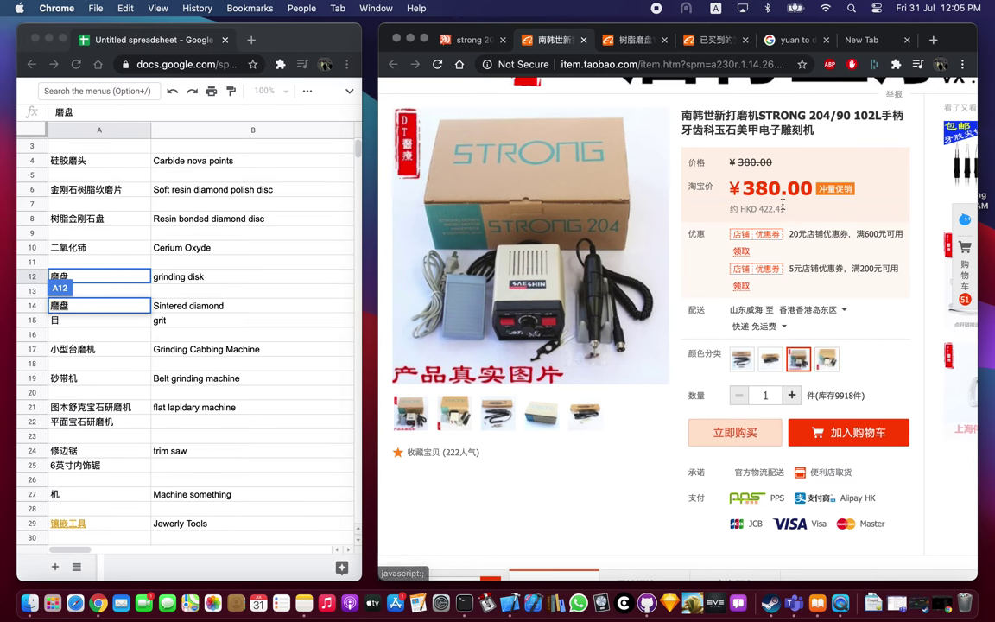
scroll(572, 289, down, 2)
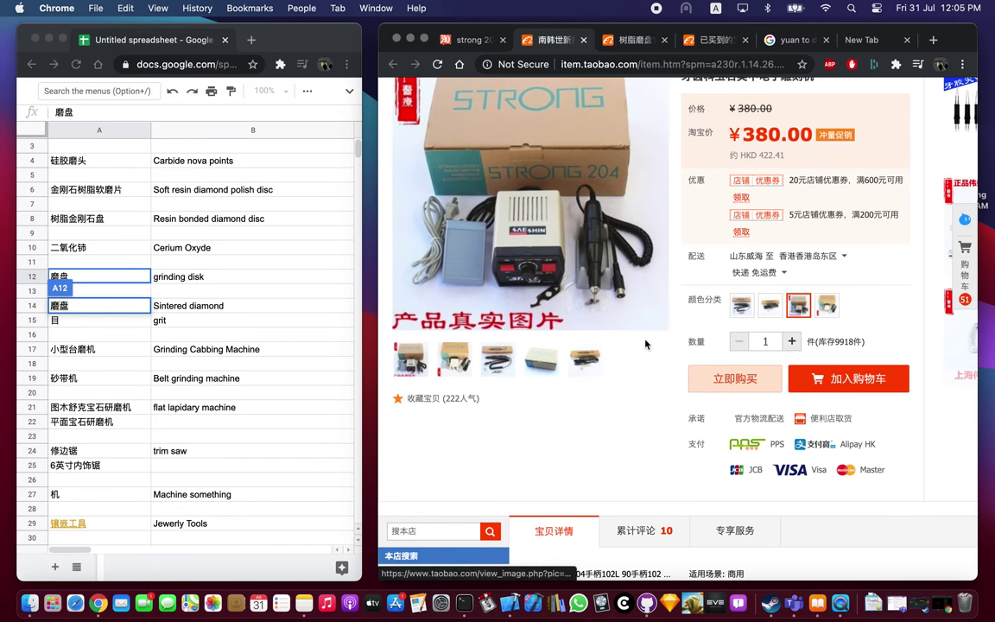
scroll(640, 476, up, 3)
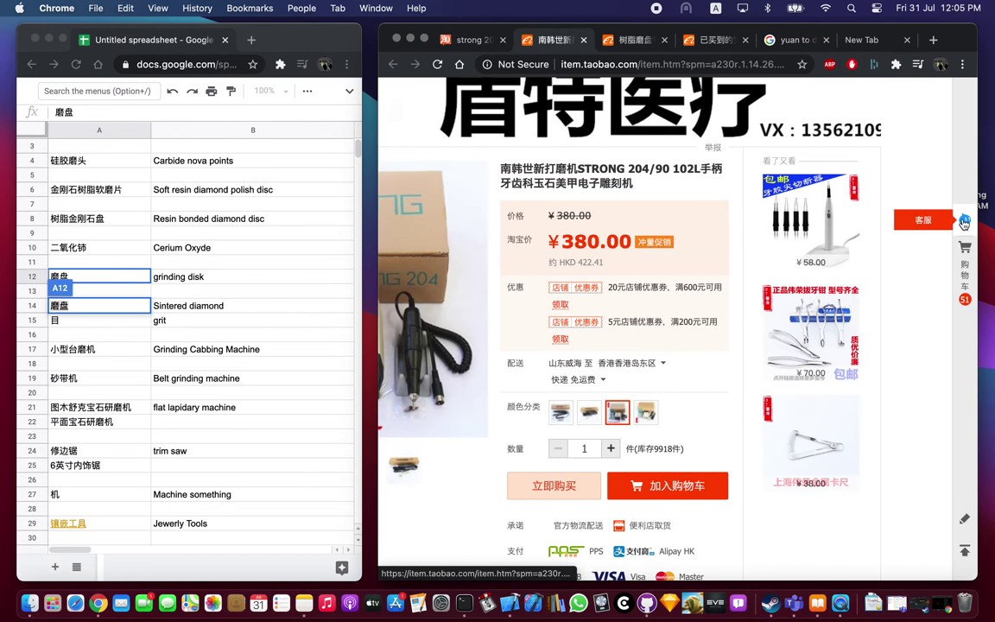
scroll(706, 267, up, 3)
scroll(707, 267, left, 5)
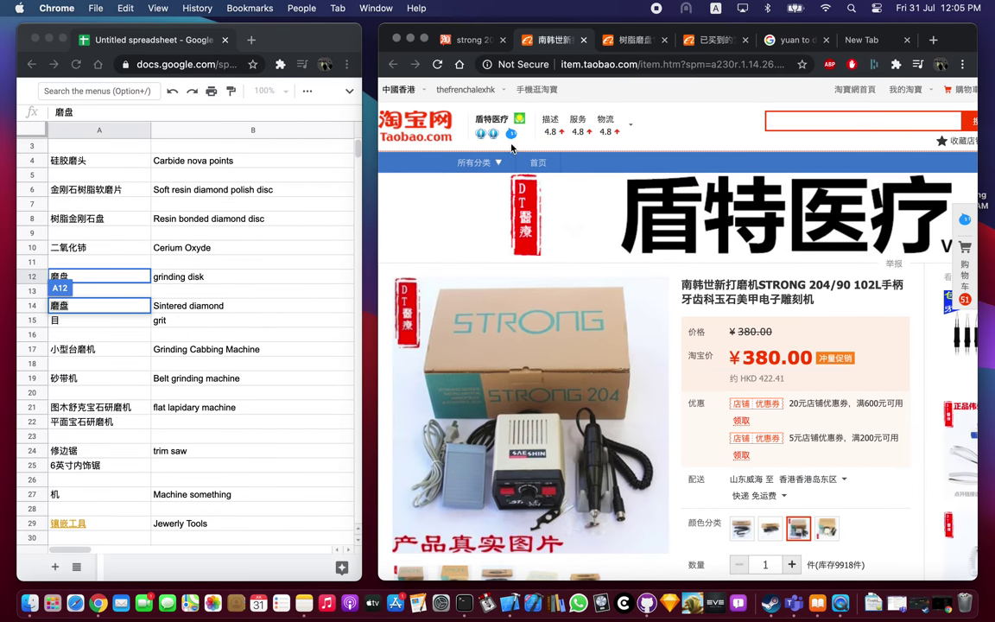
Look through the 盾特医疗 shop's home page, close it and the grinder listing, and return to the strong 204L results.
mouse_move(481, 130)
click(661, 342)
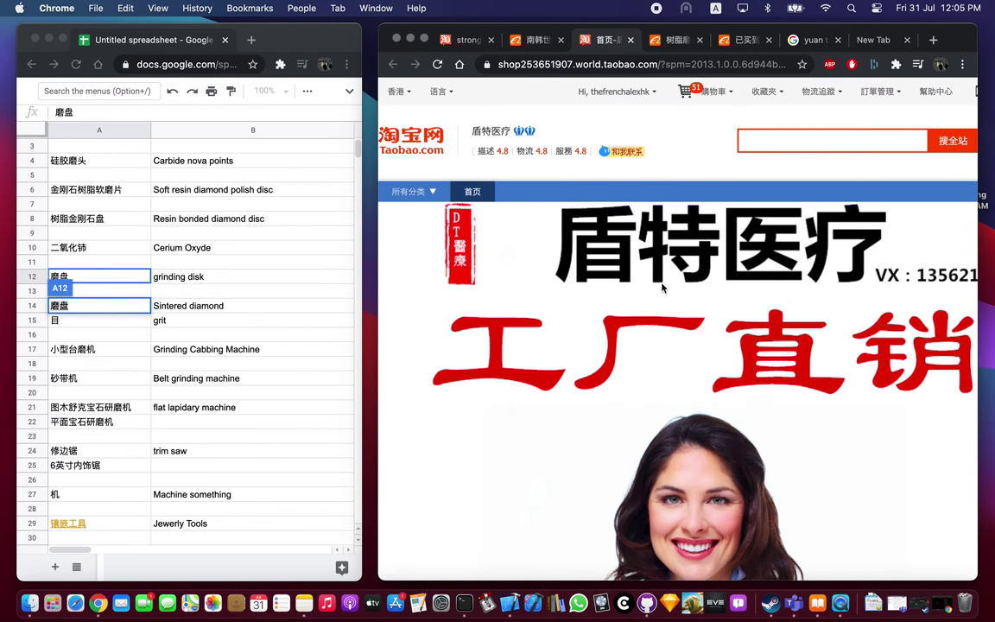
scroll(610, 259, down, 5)
click(630, 40)
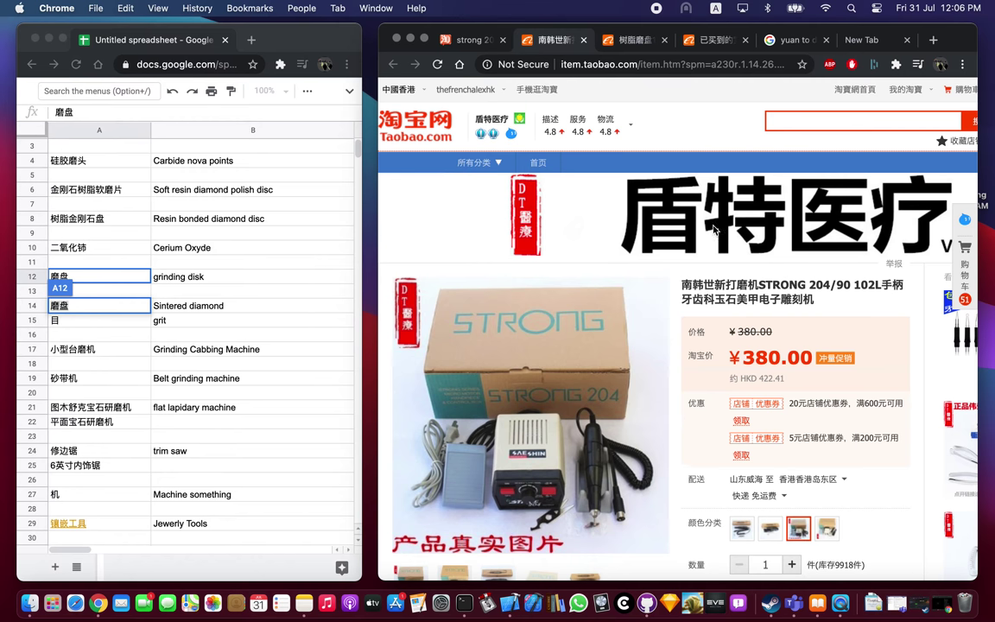
click(584, 40)
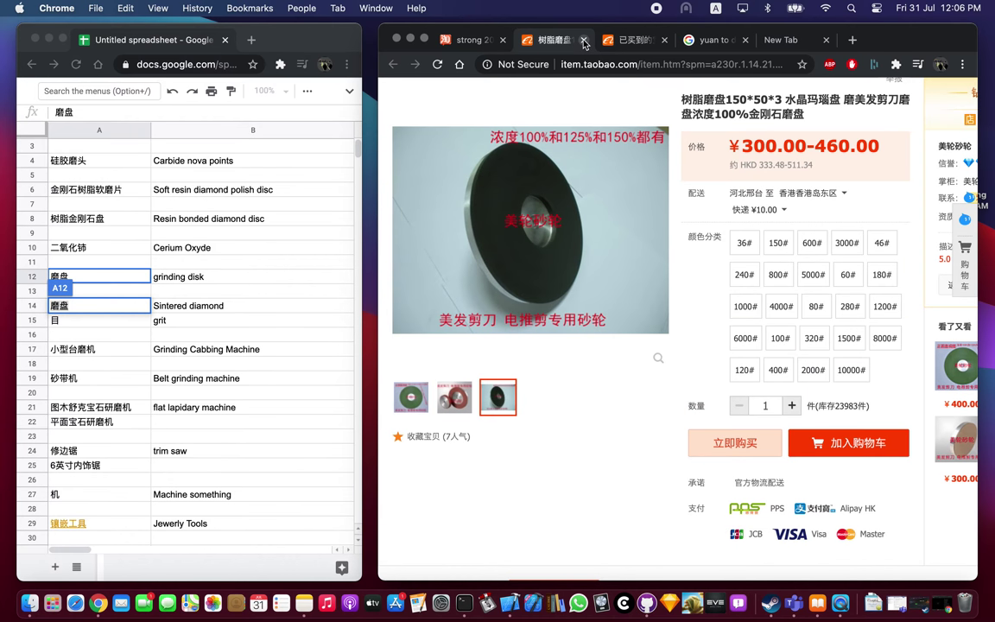
click(461, 40)
Look through the strong 204L results for micromotor sets, handpieces and spare parts such as rotors, brushes and bearings.
scroll(641, 344, down, 2)
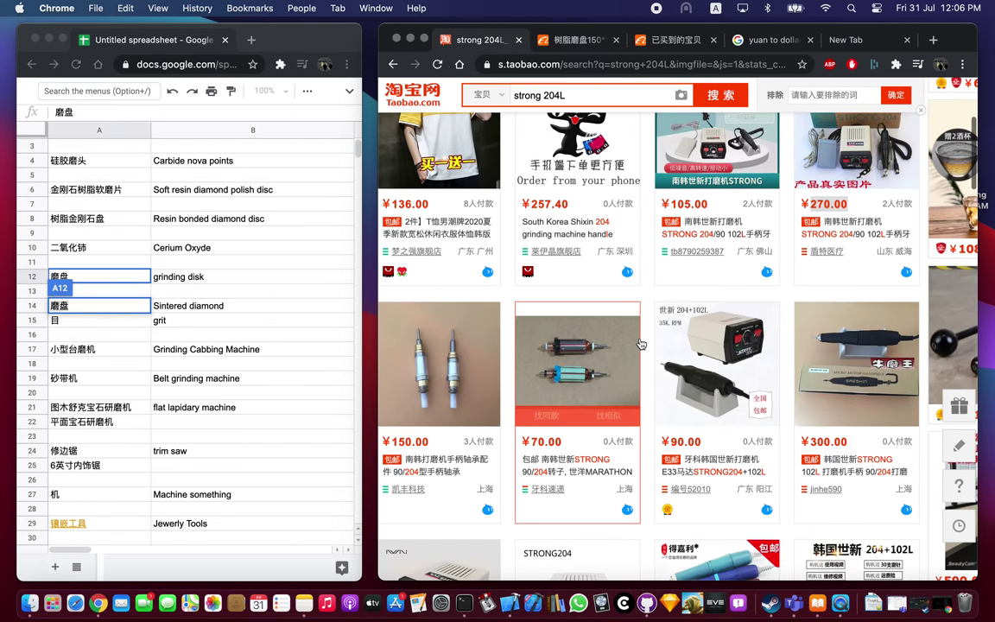
scroll(640, 344, down, 1)
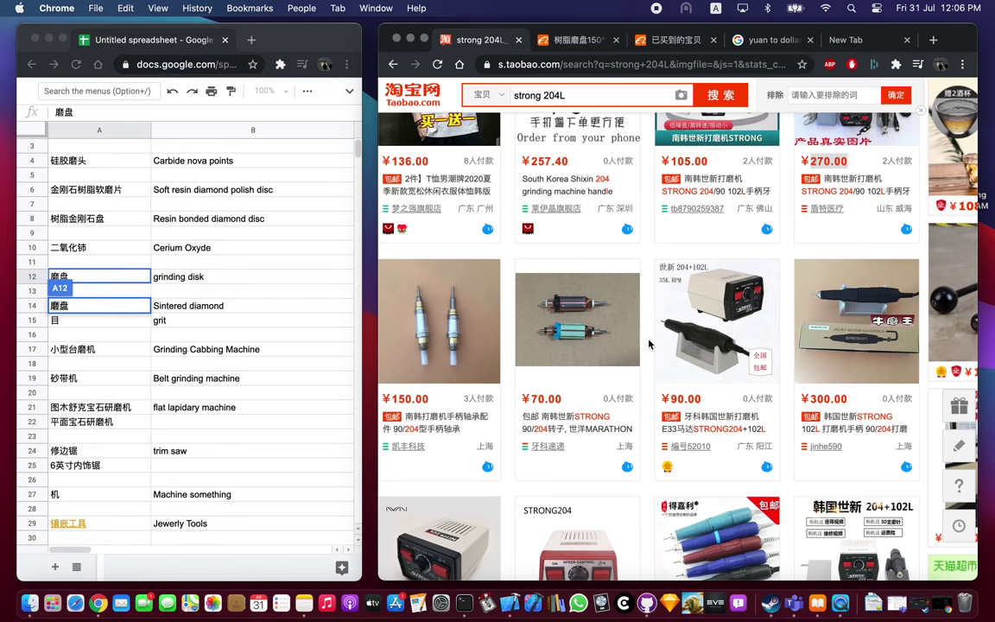
scroll(649, 344, down, 6)
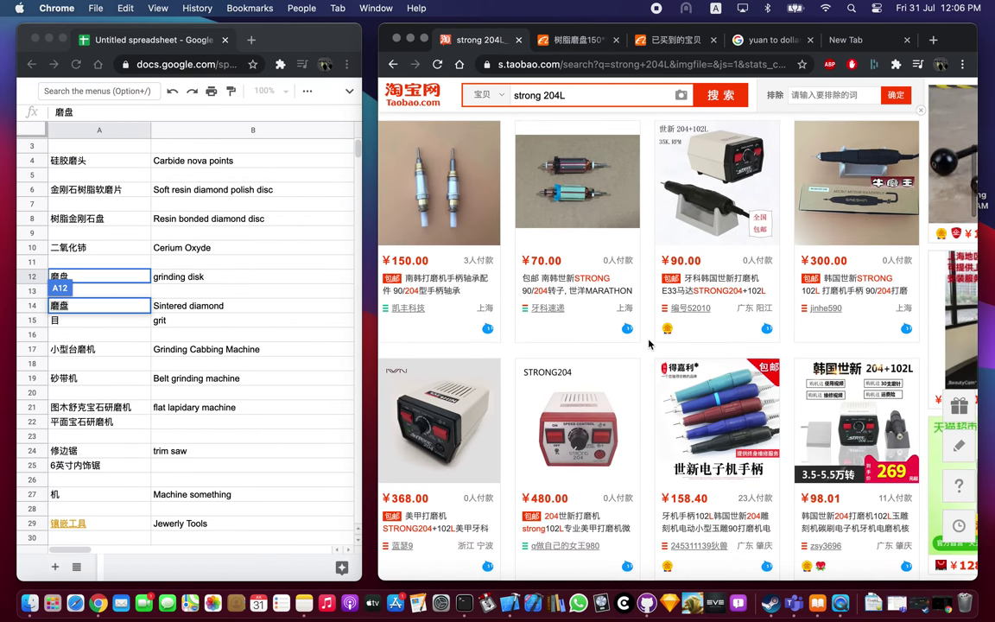
scroll(649, 344, down, 4)
scroll(649, 344, down, 5)
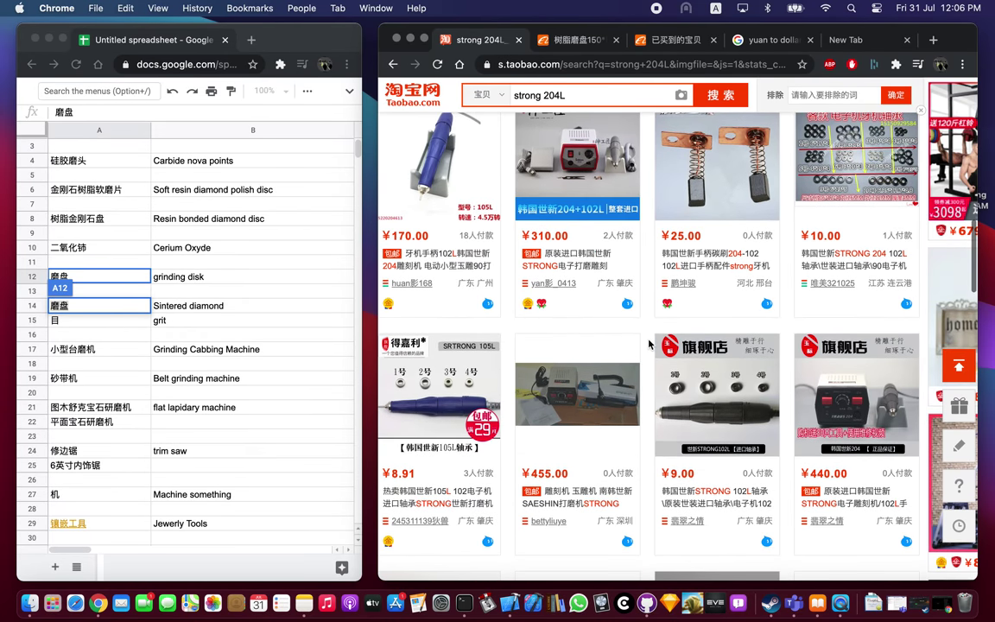
scroll(649, 344, down, 7)
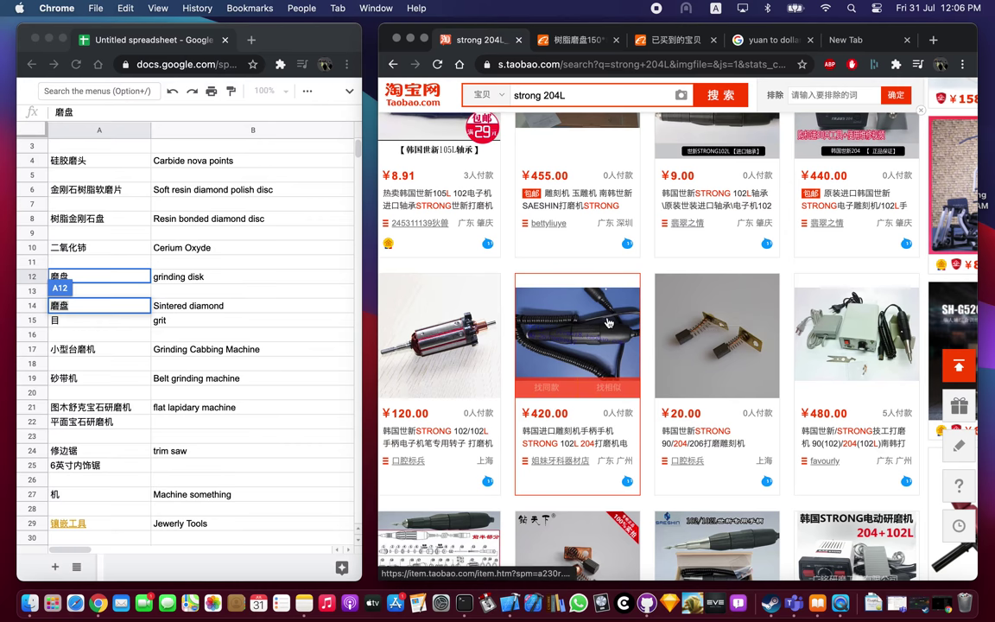
scroll(540, 276, up, 3)
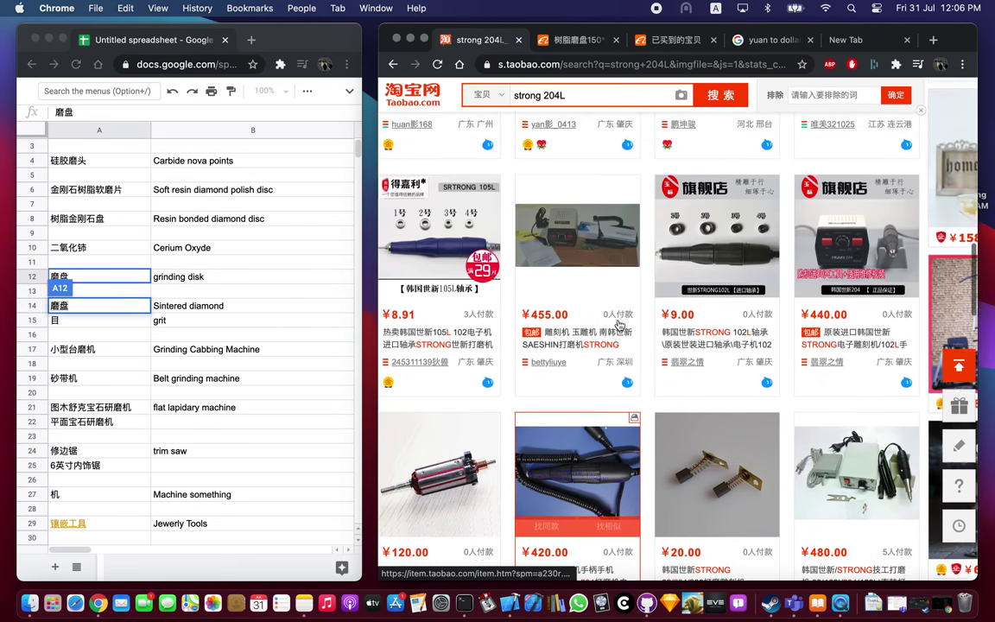
scroll(518, 242, up, 10)
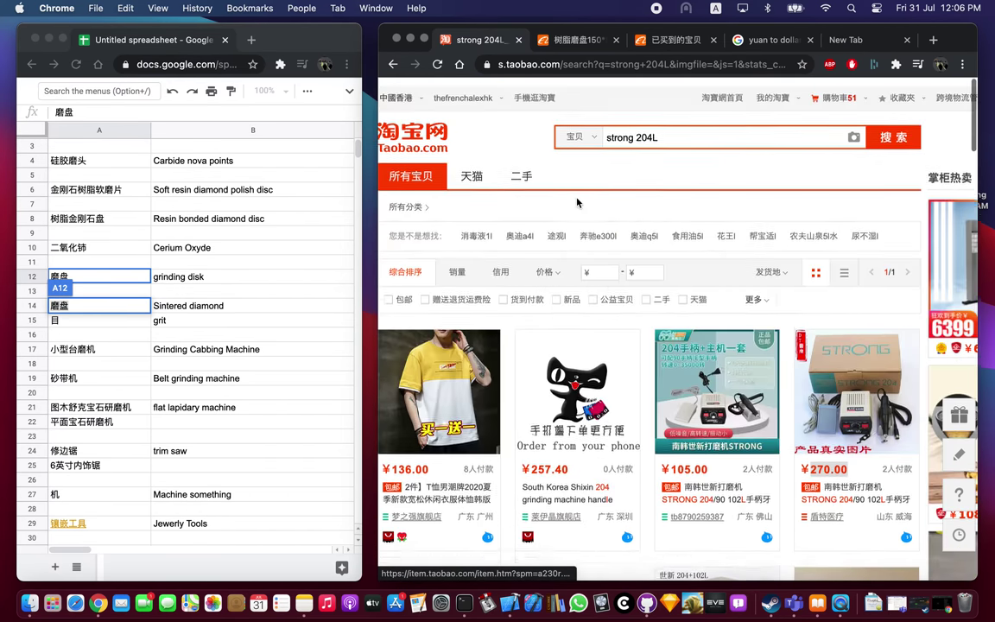
Switch to the account's purchased items page (已买到的宝贝) and show all orders (所有订单).
click(765, 40)
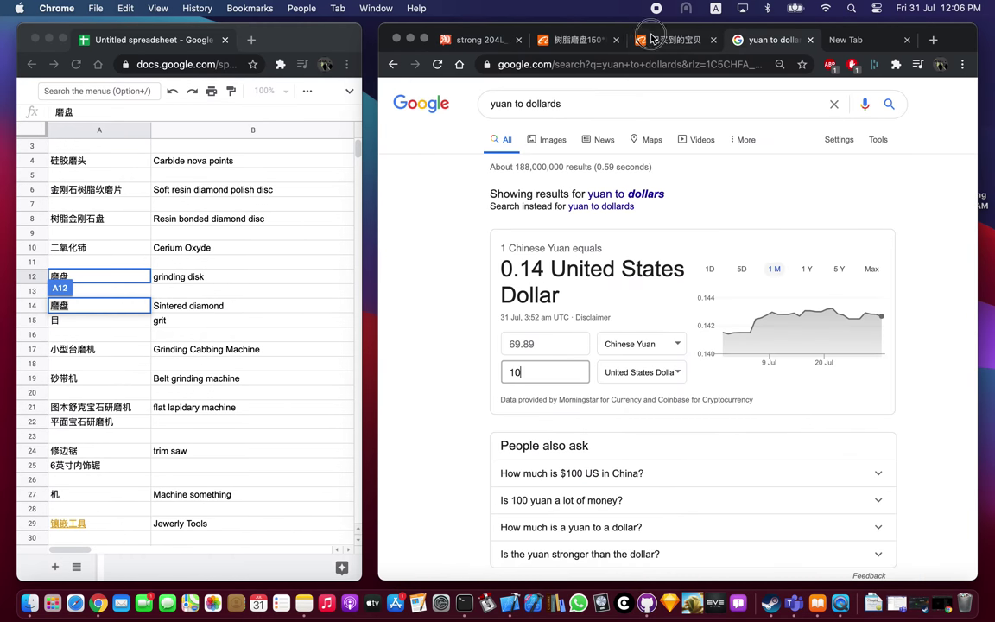
click(674, 40)
click(600, 43)
click(665, 39)
scroll(562, 339, down, 15)
scroll(625, 381, up, 15)
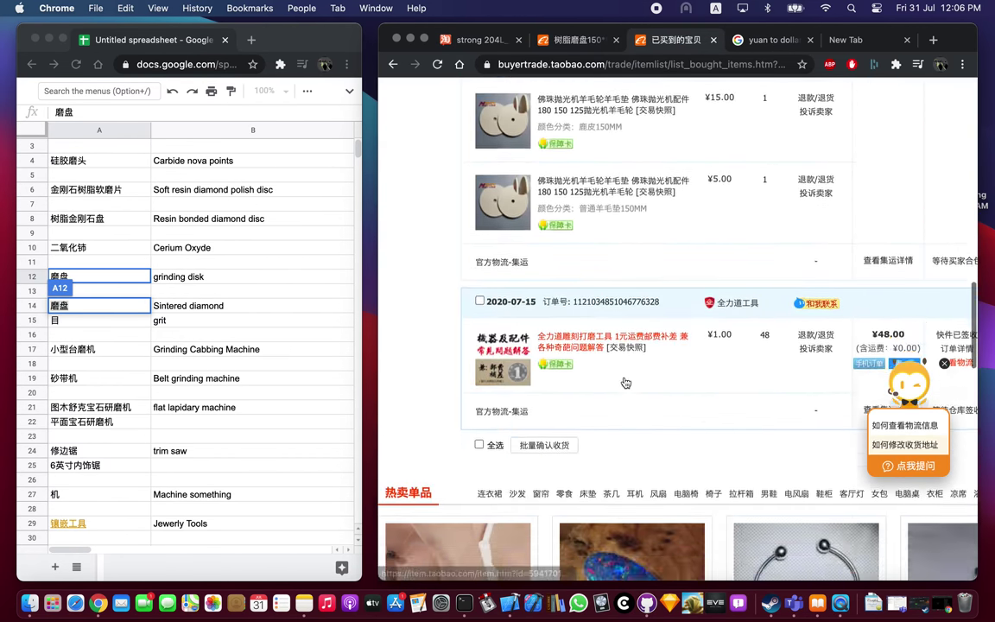
scroll(625, 381, down, 1)
click(564, 184)
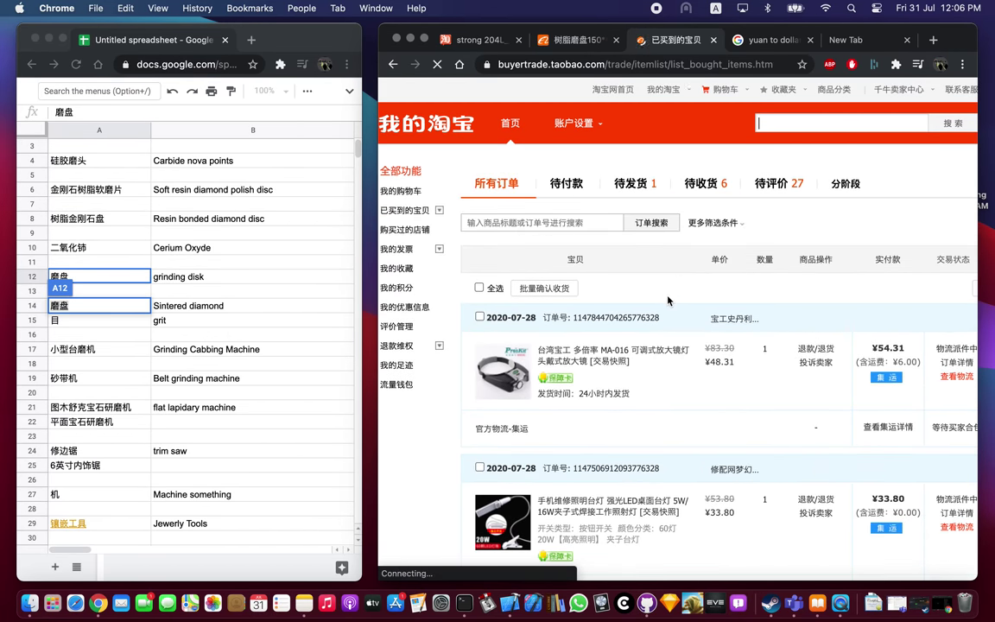
Look through the past orders and open the listing of the 2-inch flocked 10000# sandpaper bought on 2020-07-07.
scroll(698, 401, down, 5)
scroll(698, 402, down, 20)
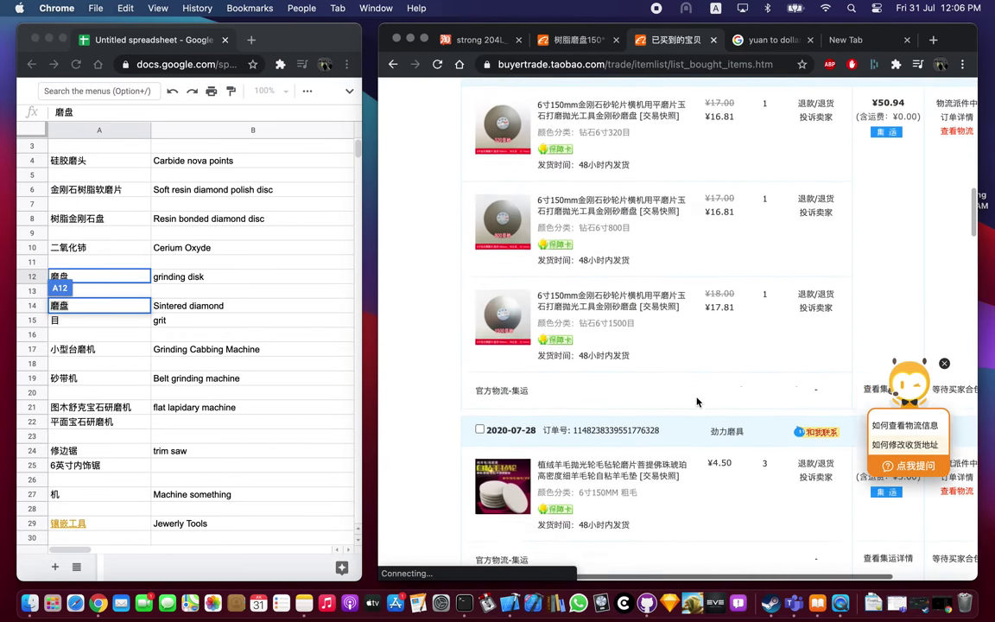
scroll(698, 402, down, 20)
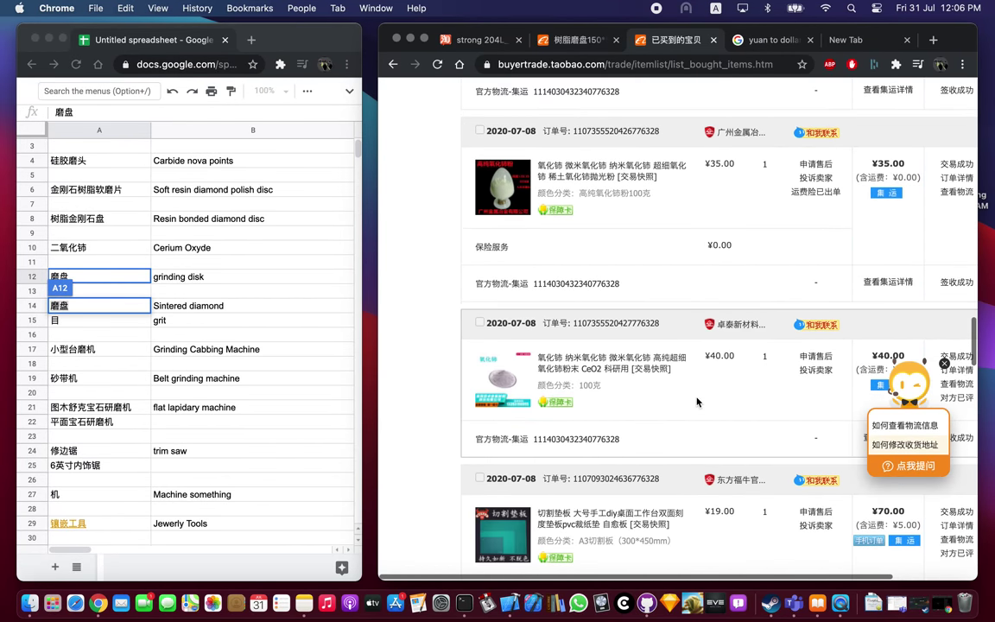
scroll(698, 402, down, 15)
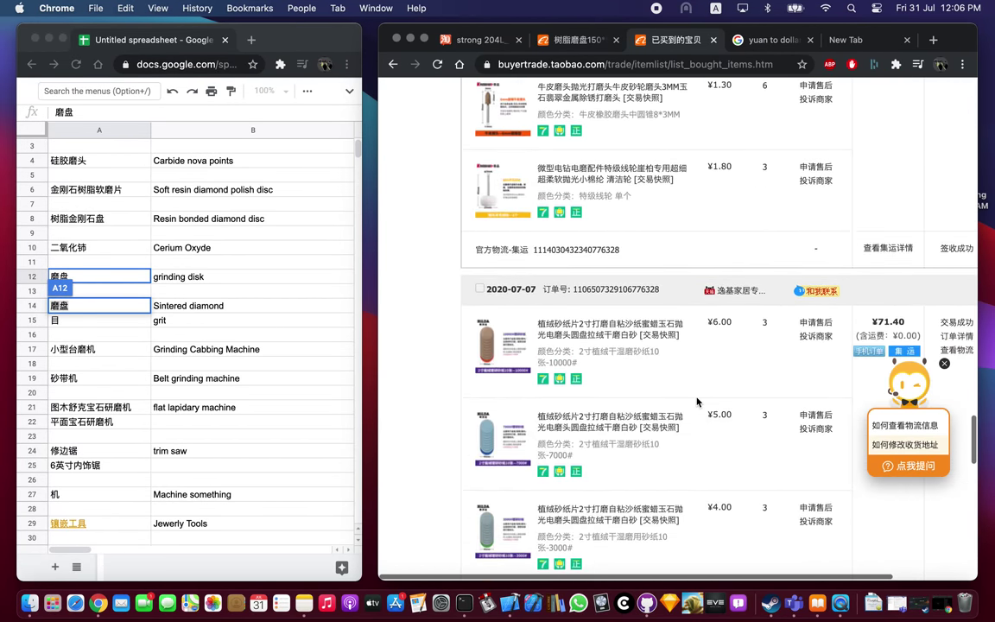
scroll(570, 244, up, 3)
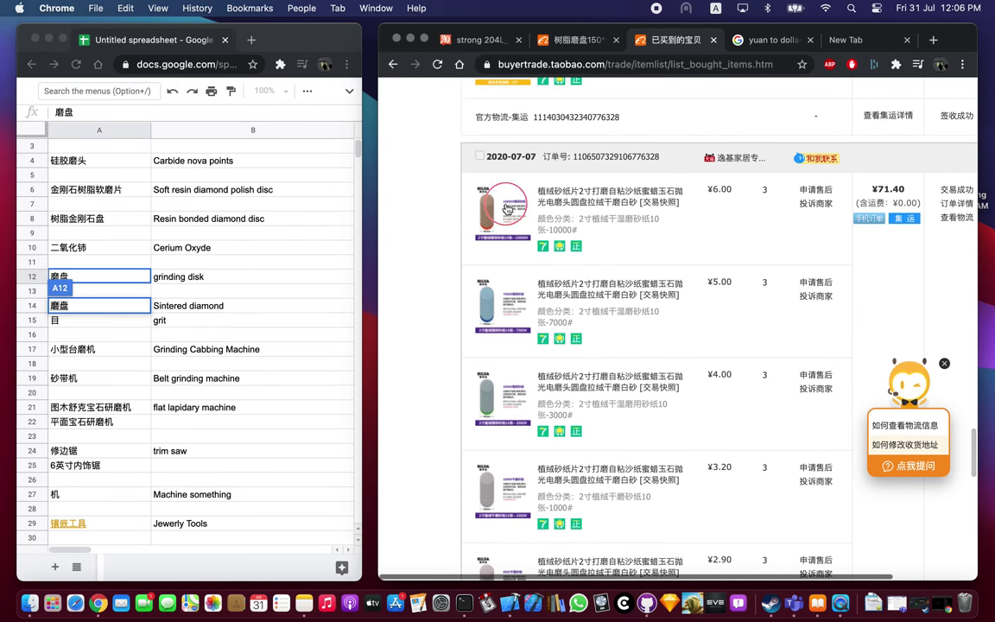
super+click(610, 196)
click(713, 43)
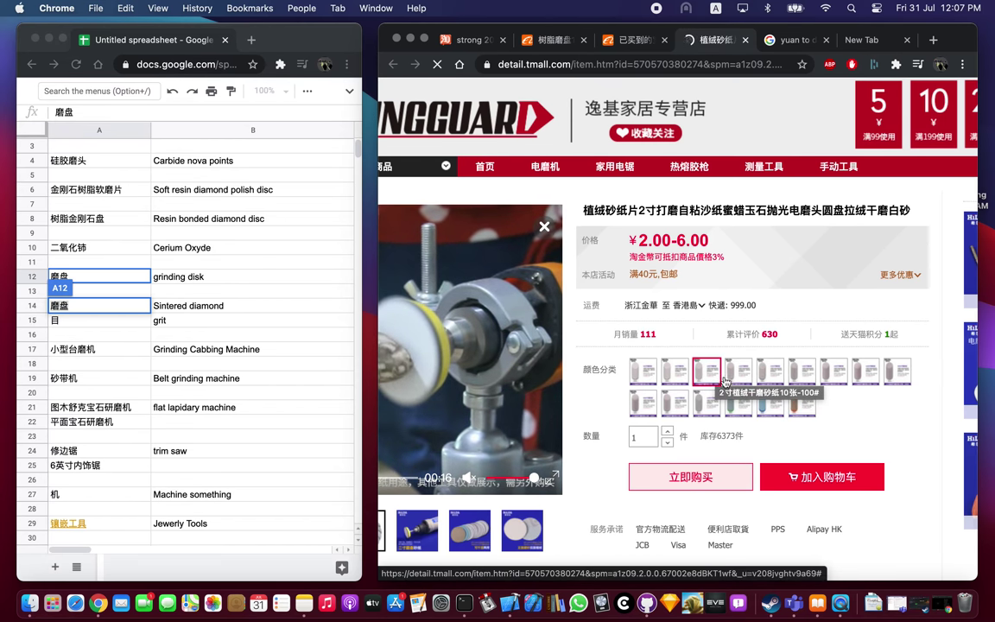
Compare the listing's 10000#, 80# and 180# sandpaper variants, view the sanding tool photo, and close the listing.
click(799, 403)
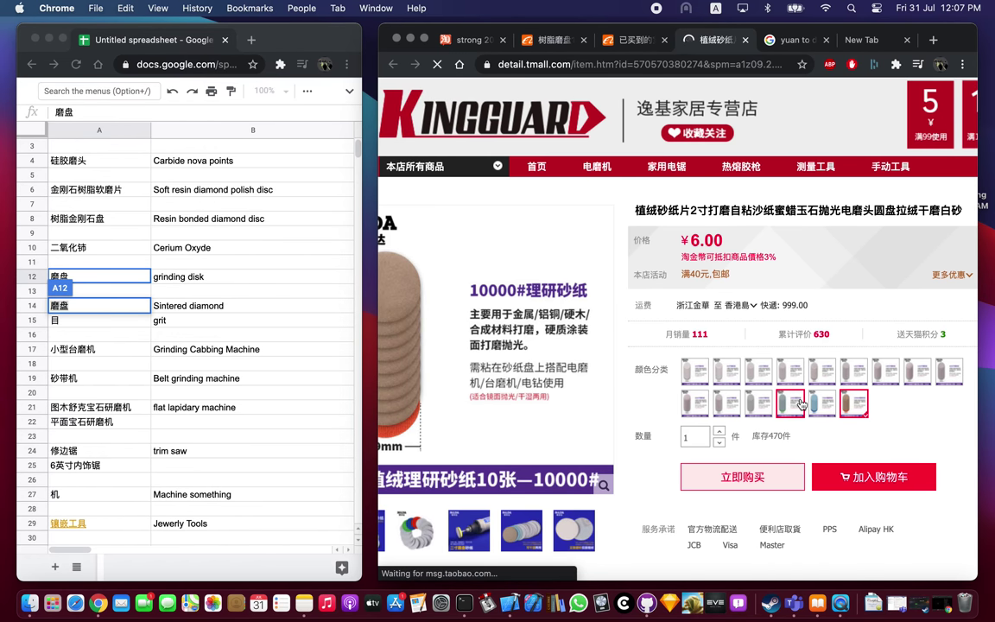
mouse_move(484, 324)
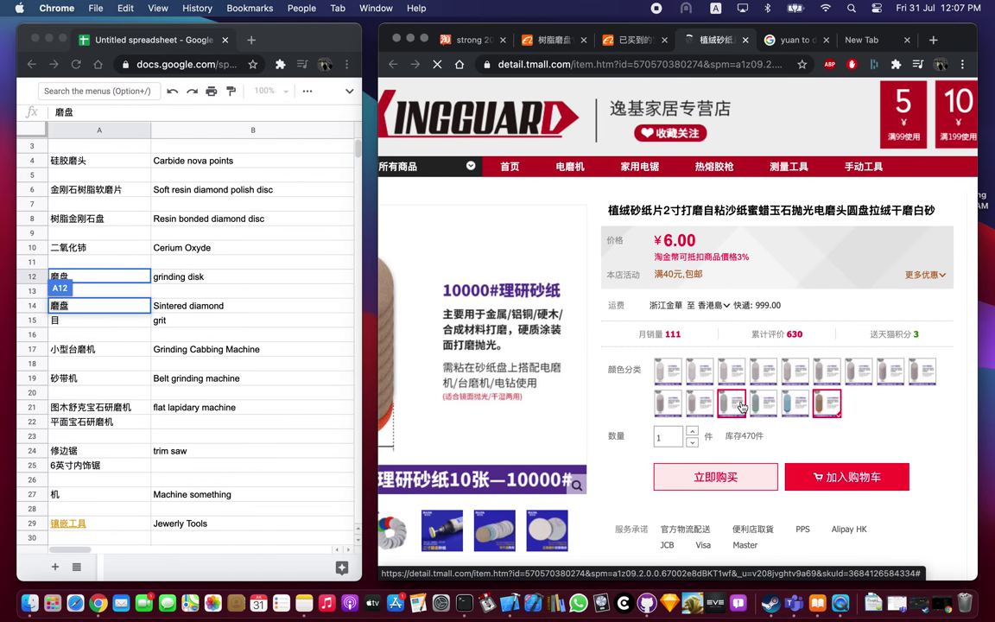
click(698, 370)
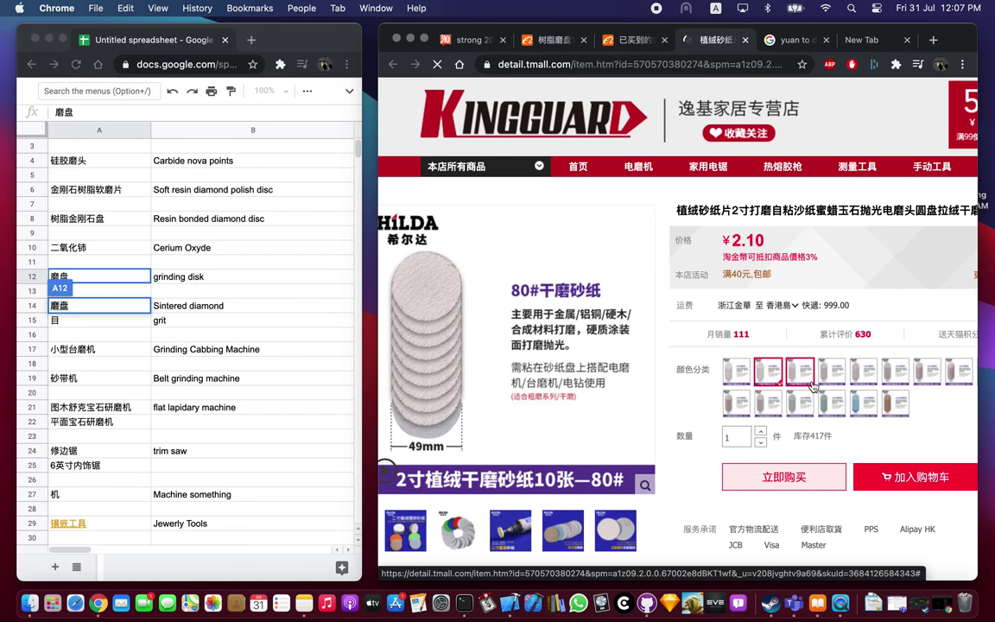
click(863, 369)
click(883, 370)
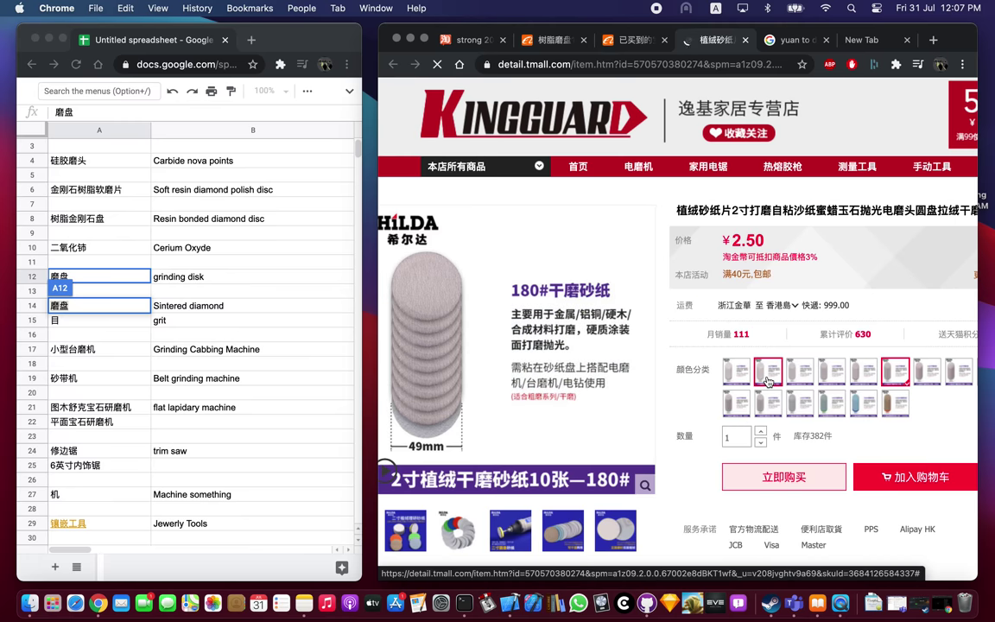
click(510, 530)
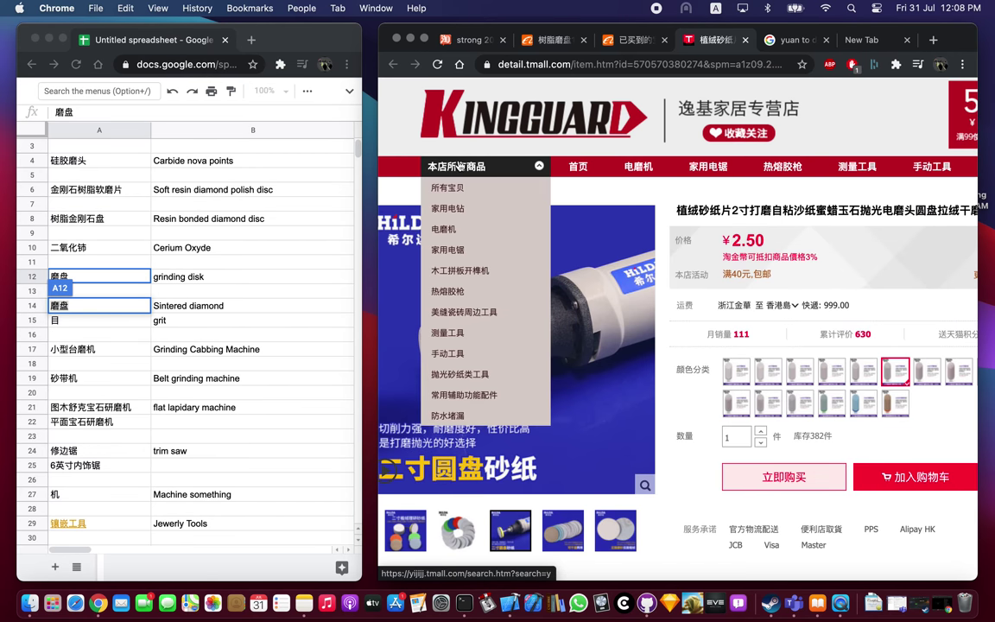
key(super+w)
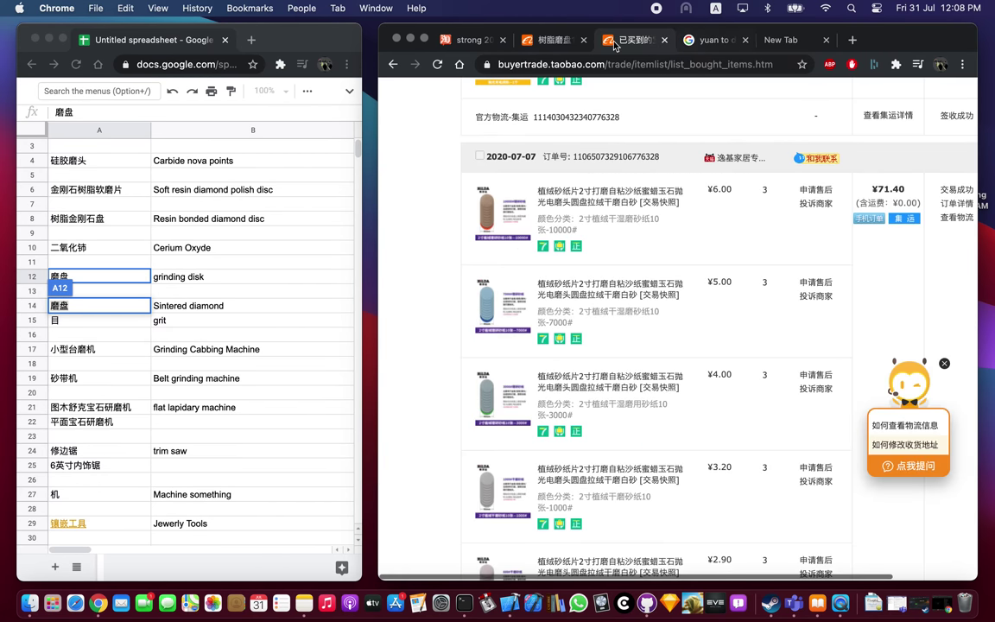
Copy the belt grinding machine term 砂带机 from cell A19 of the spreadsheet and search Taobao for it.
click(481, 40)
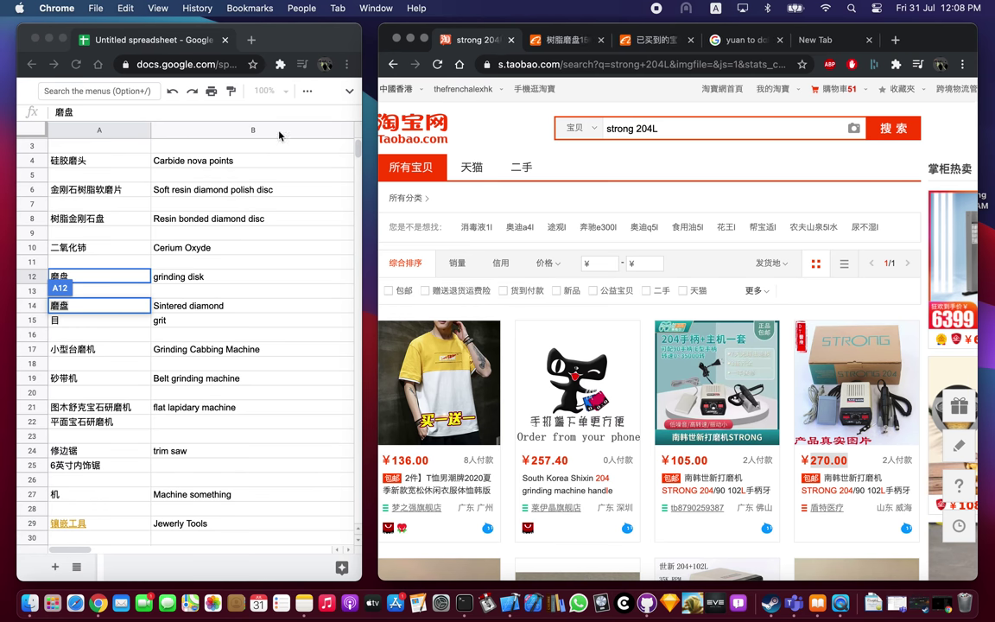
click(175, 339)
click(212, 338)
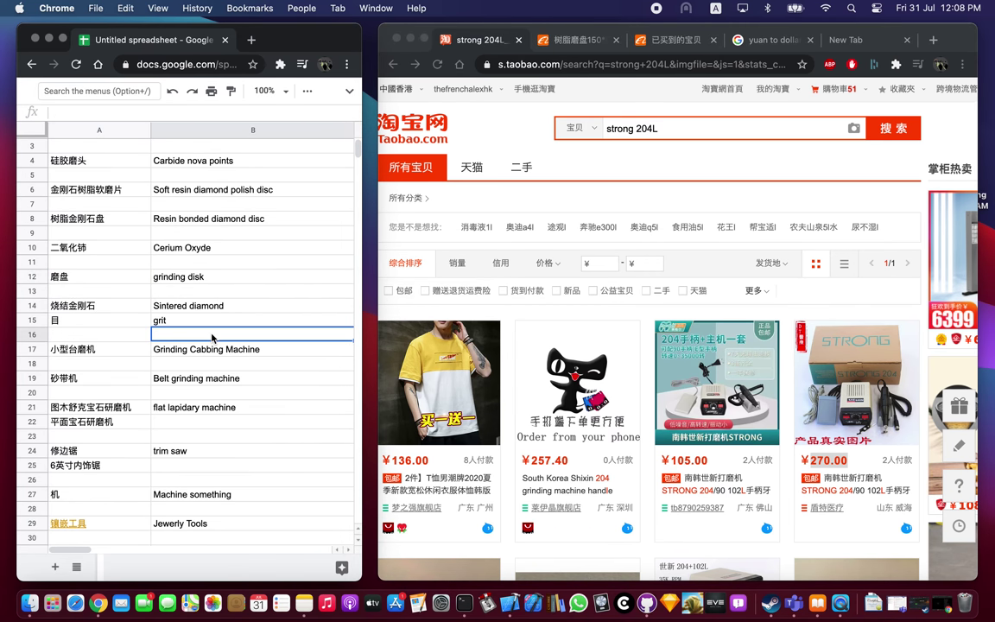
scroll(173, 329, down, 1)
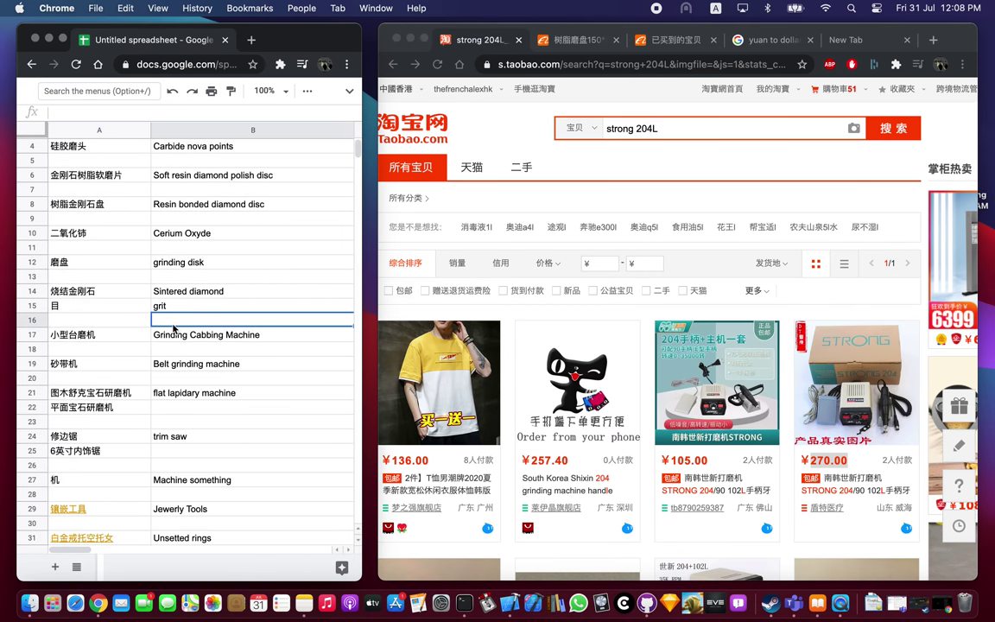
click(98, 369)
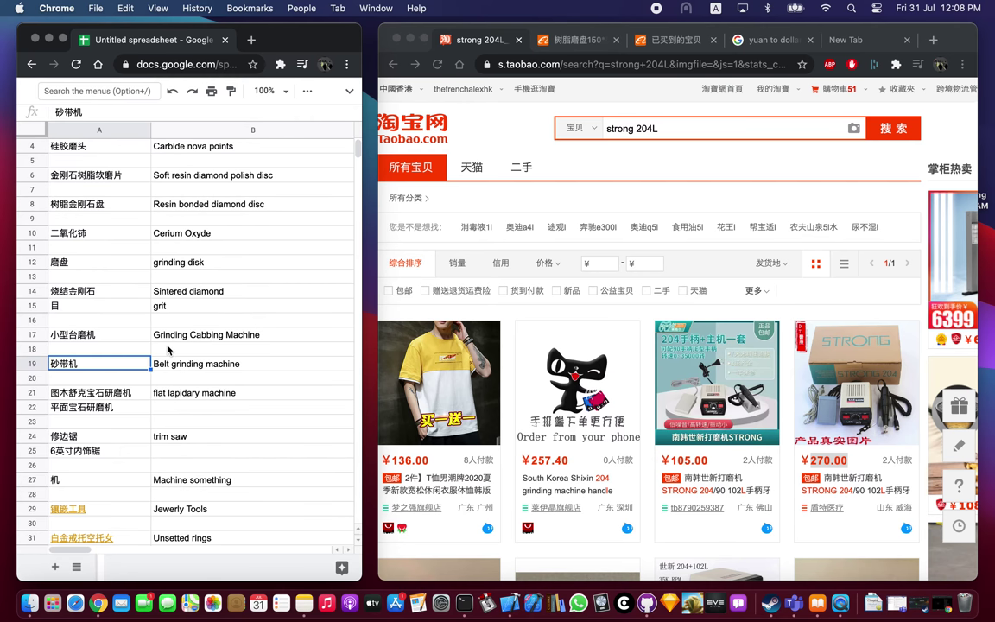
scroll(157, 396, down, 2)
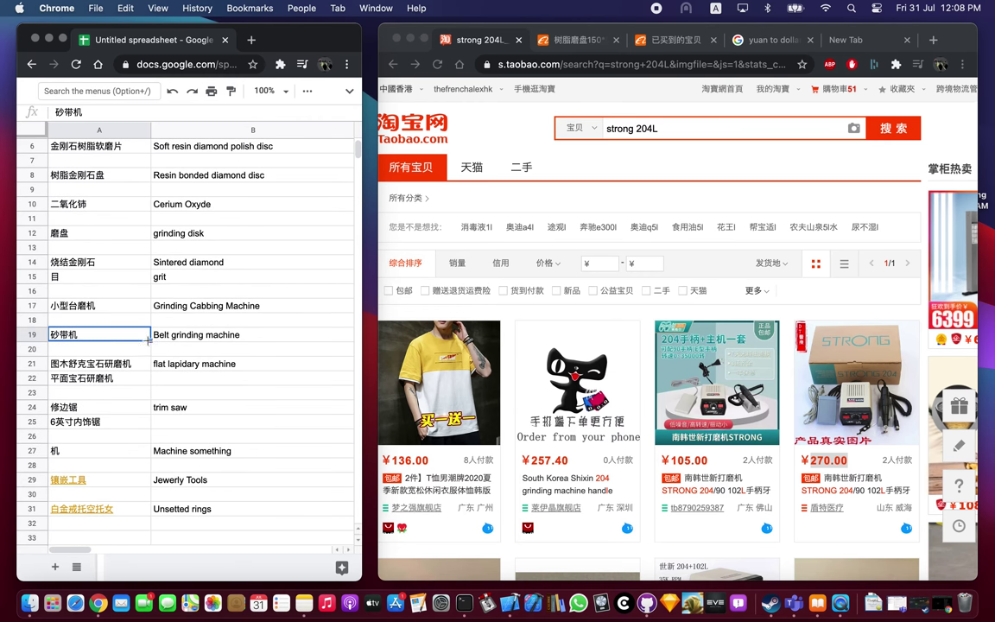
double_click(72, 334)
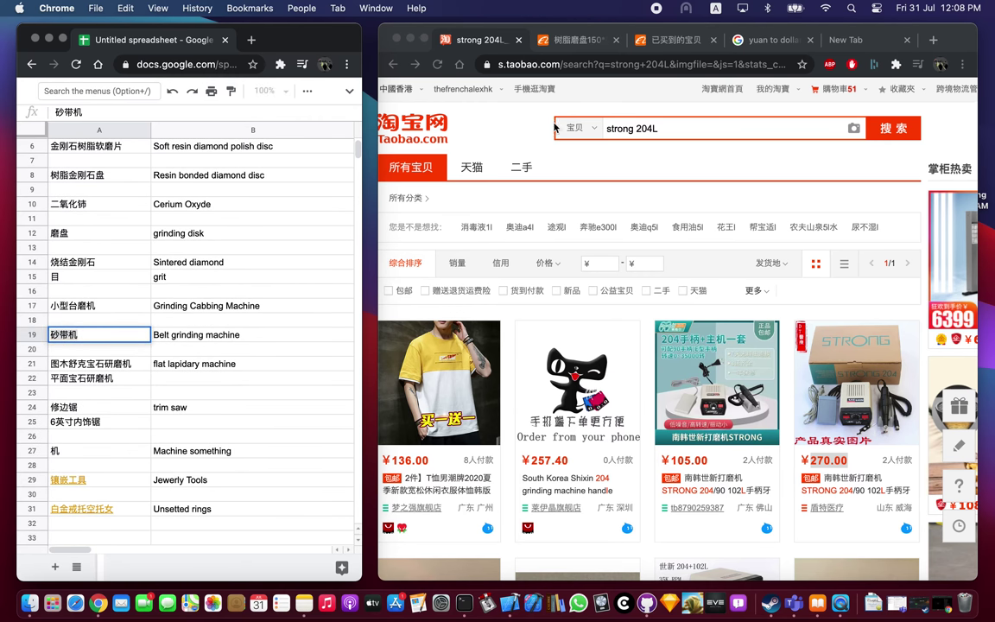
click(605, 128)
key(cmd+a)
text(砂带机)
key(Return)
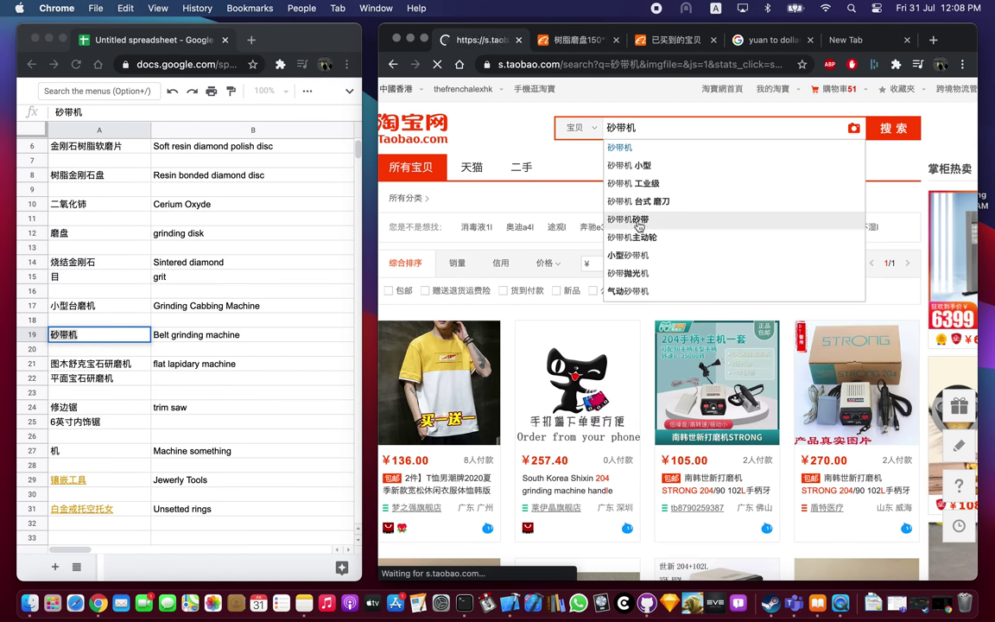
Look through the 砂带机 results for small belt grinders and sanding belts, leaving the spreadsheet term unchanged.
scroll(605, 406, down, 3)
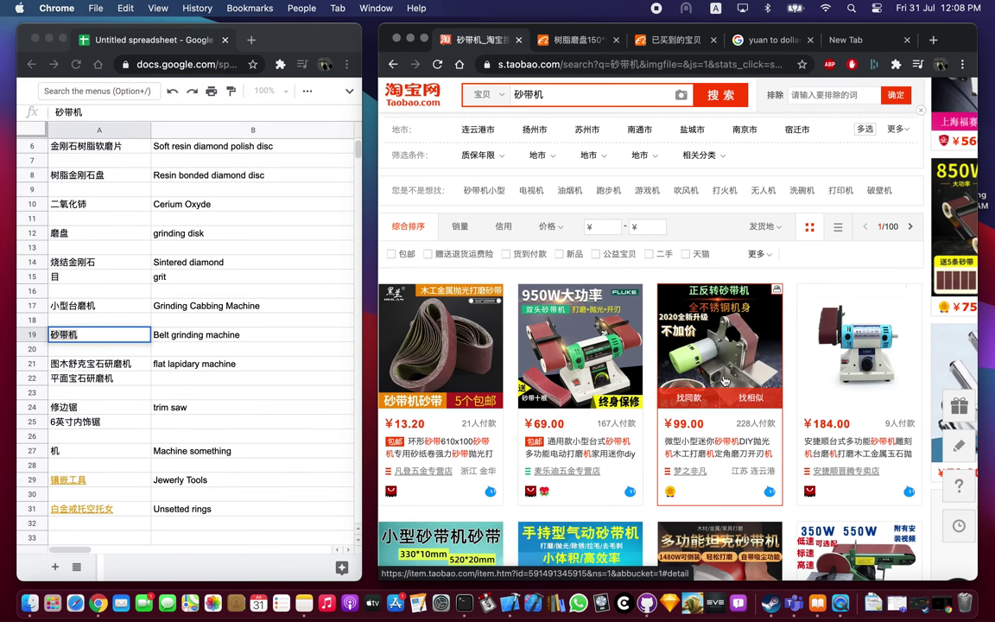
scroll(724, 373, down, 2)
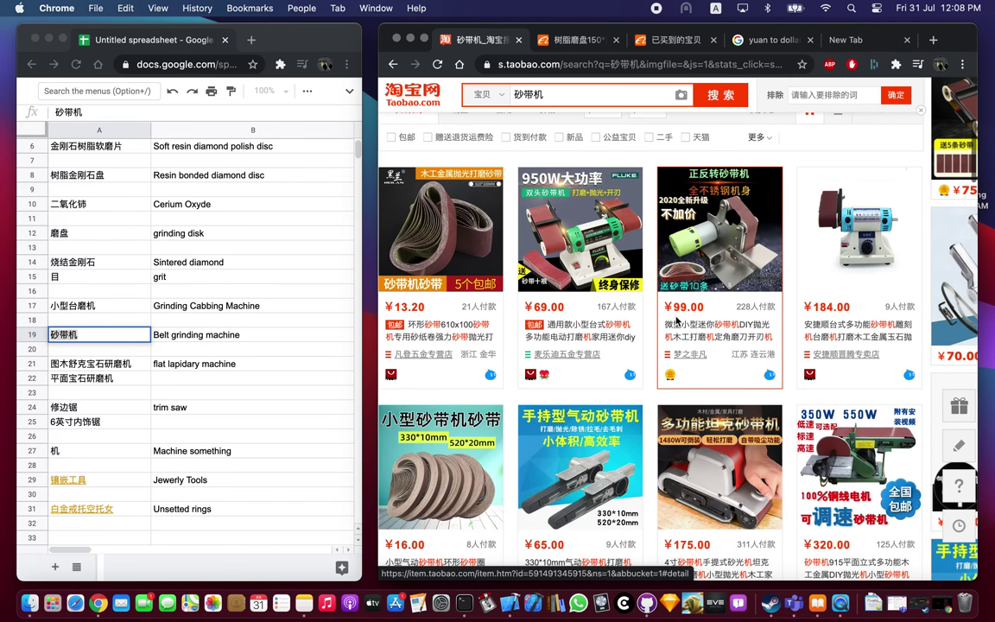
scroll(207, 323, down, 2)
scroll(207, 317, up, 4)
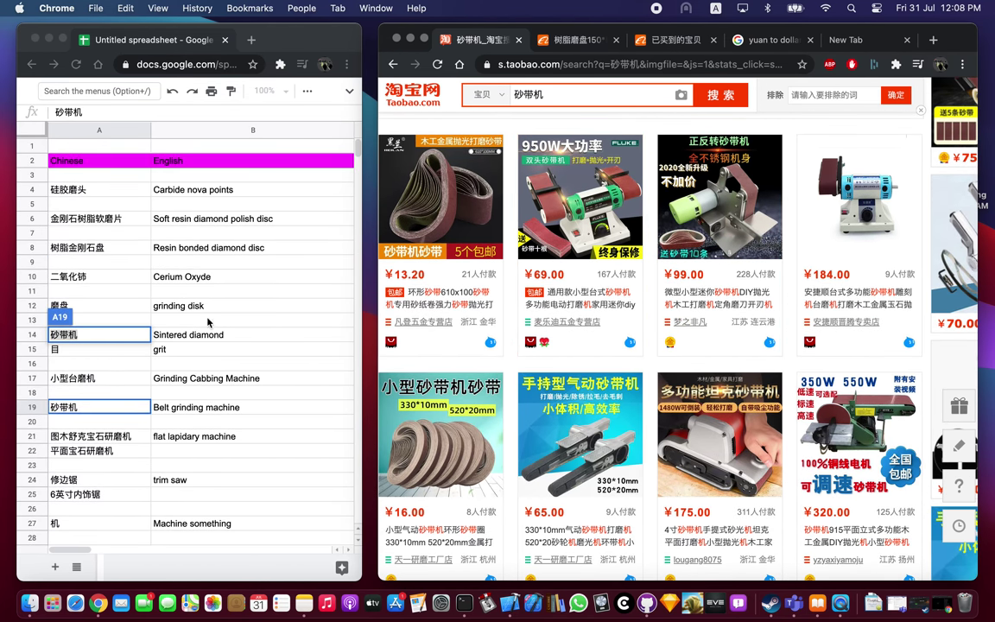
drag(156, 555, 213, 376)
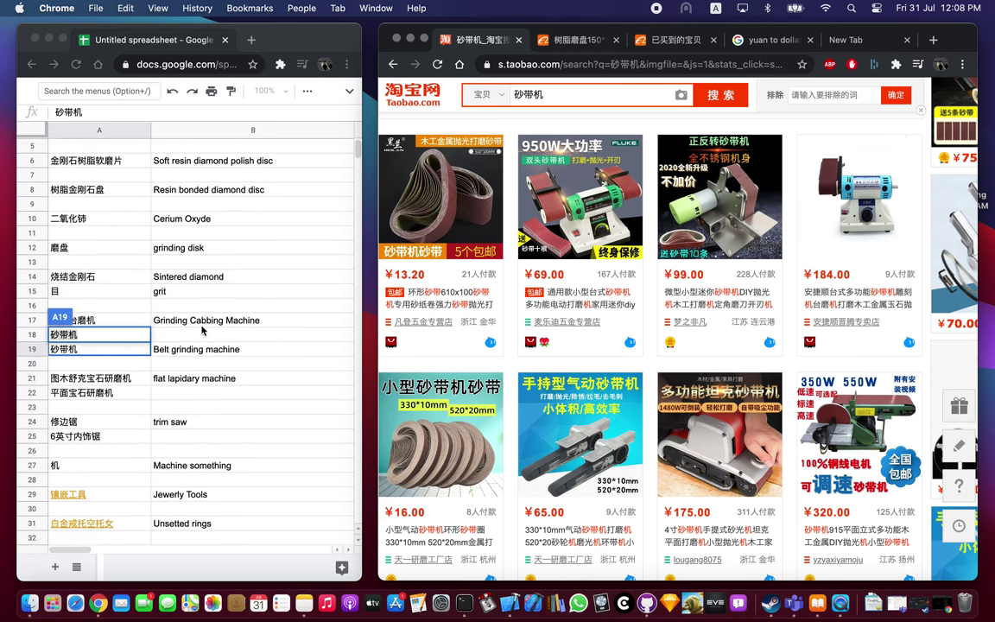
drag(203, 330, 199, 347)
click(196, 336)
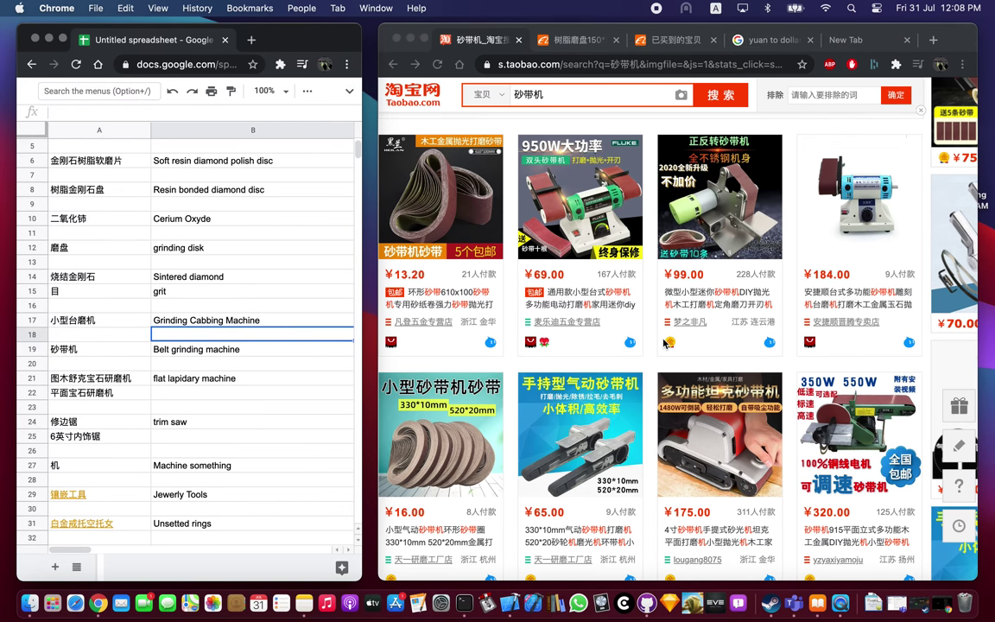
scroll(665, 343, down, 3)
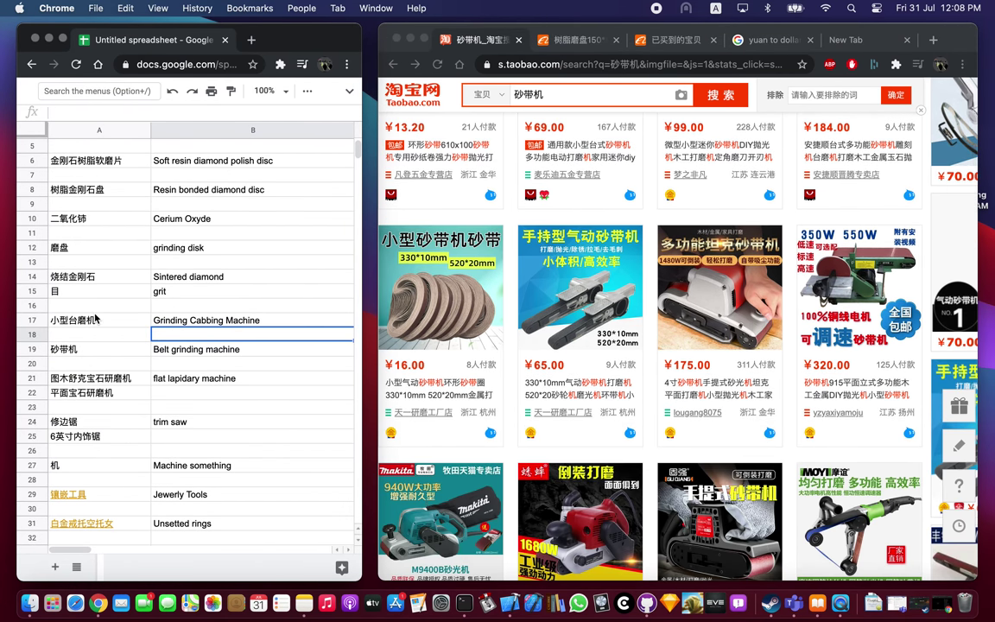
Copy the flat lapidary machine term 平面宝石研磨机 from cell A22, search Taobao for it and look over the results.
click(111, 350)
scroll(112, 354, down, 1)
click(123, 367)
key(Down)
scroll(484, 129, up, 3)
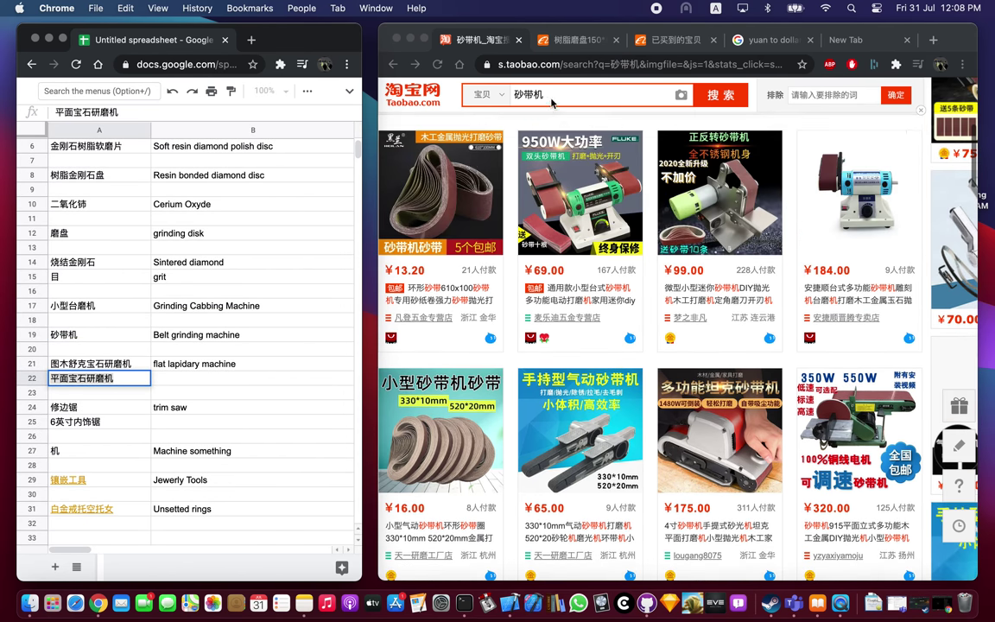
click(551, 102)
key(super+a)
text(平面宝石研磨机)
key(Return)
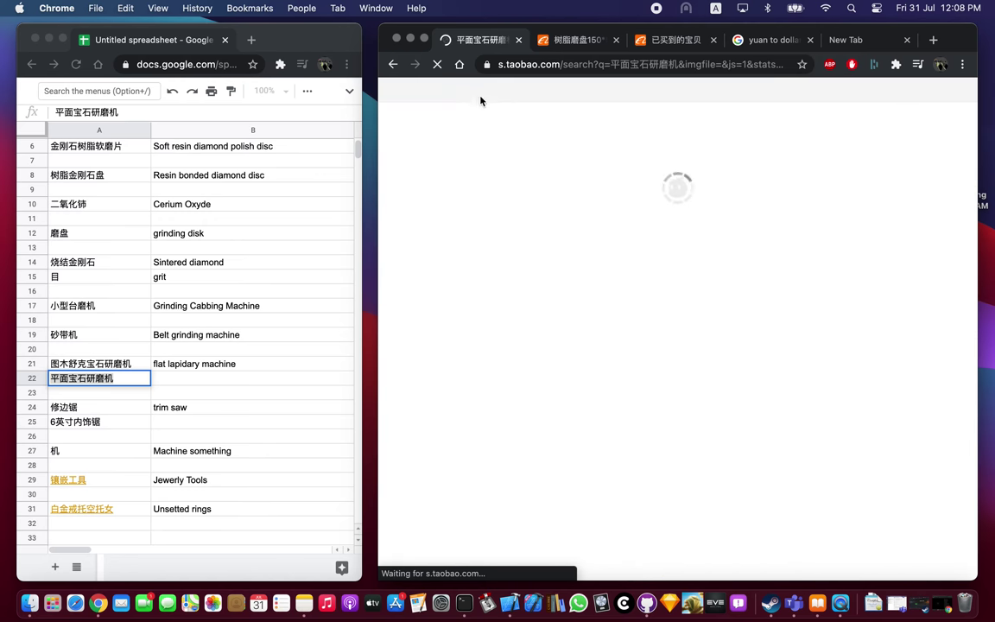
scroll(617, 414, down, 3)
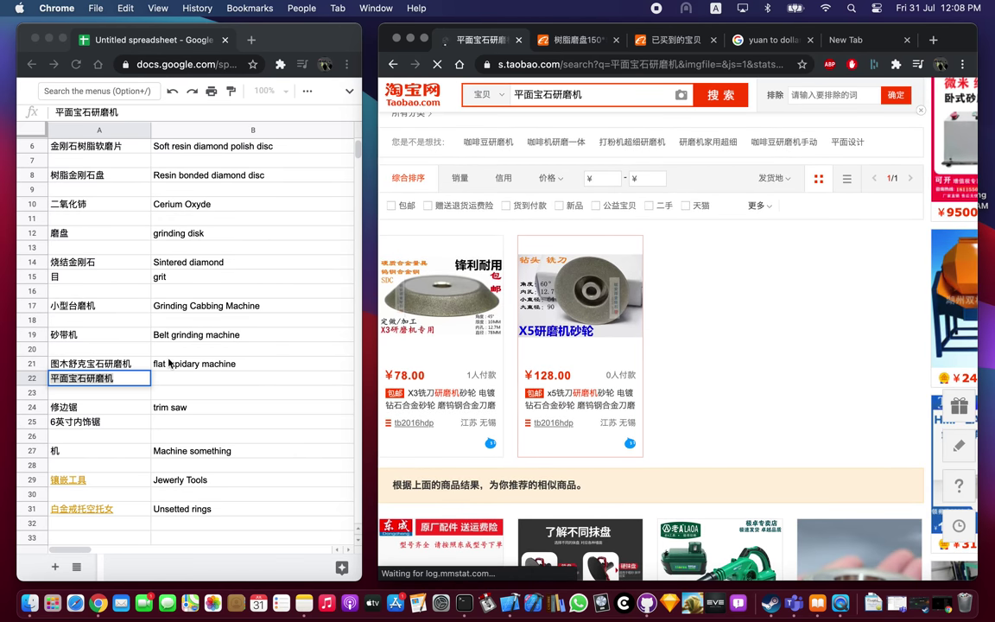
Open the spreadsheet's 镶嵌工具 (jewelry tools) and 白金戒托空托女 (unset rings) links and move their tabs into the Taobao window.
click(197, 386)
scroll(159, 396, down, 1)
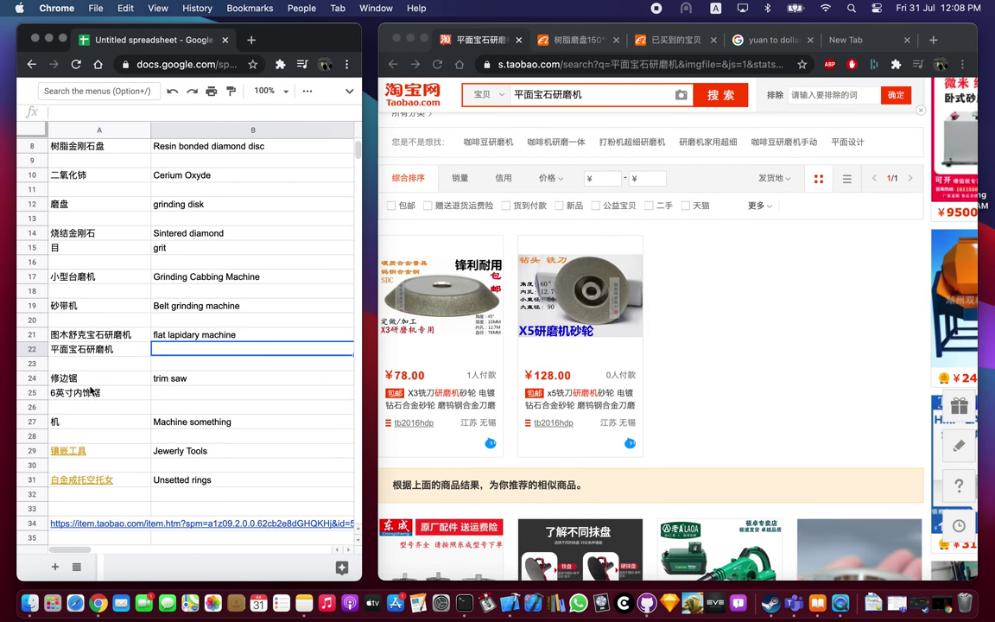
click(95, 436)
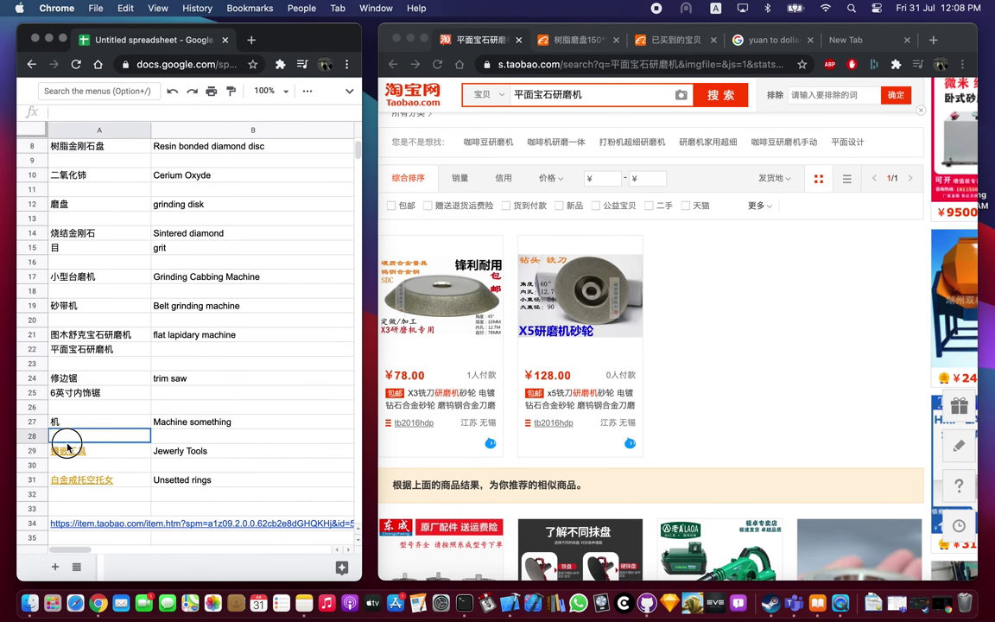
click(78, 450)
click(136, 474)
click(136, 474)
click(104, 506)
drag(187, 40, 484, 39)
drag(257, 41, 537, 39)
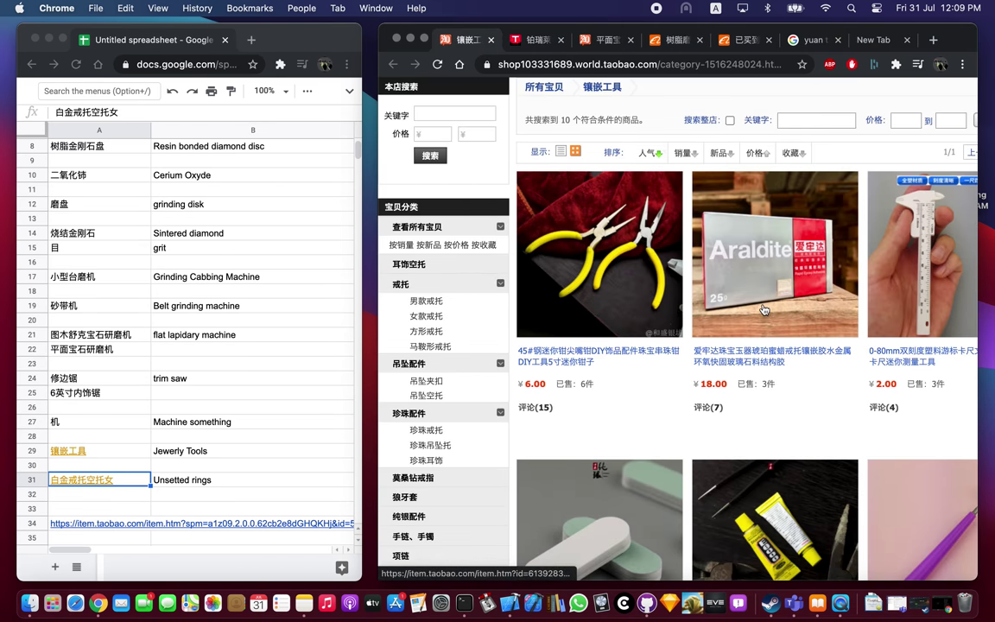
Look through the shop's 镶嵌工具 category for pliers, glues, calipers, ring sizers and polishing items with their prices.
scroll(689, 279, down, 2)
scroll(764, 308, right, 2)
scroll(764, 309, up, 3)
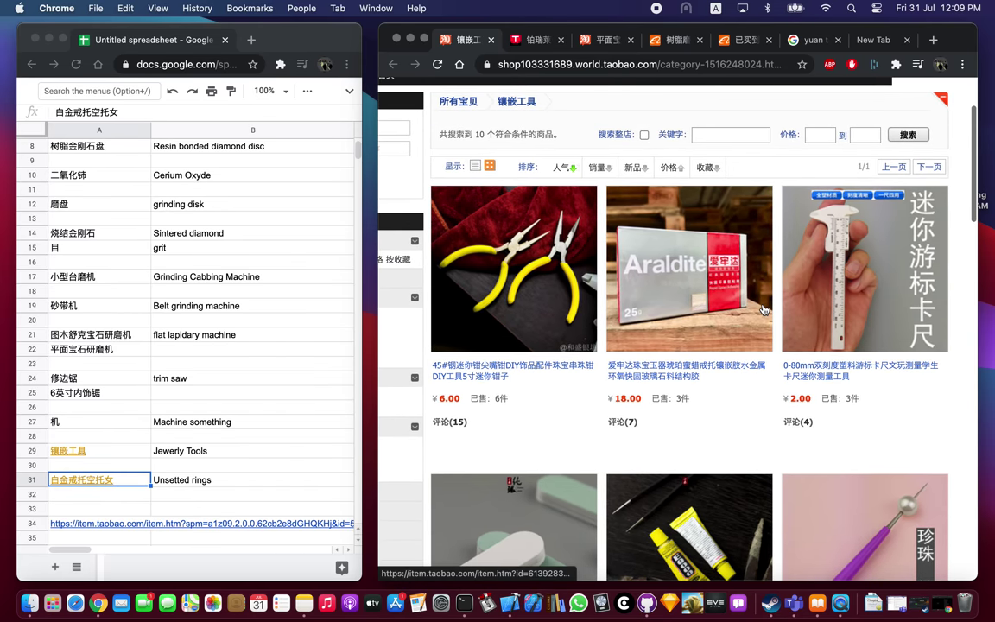
click(221, 448)
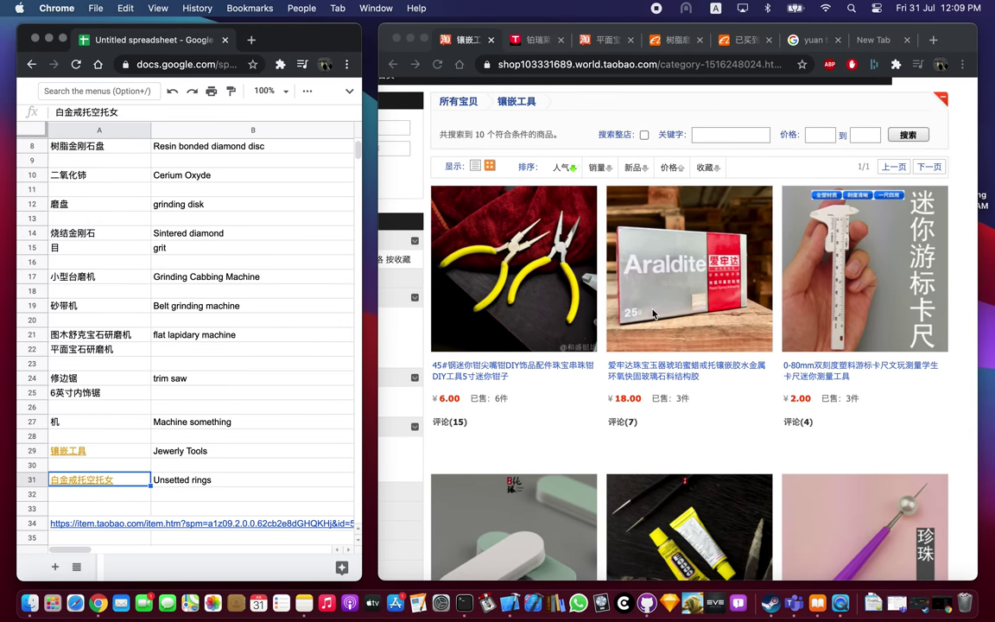
scroll(654, 315, down, 5)
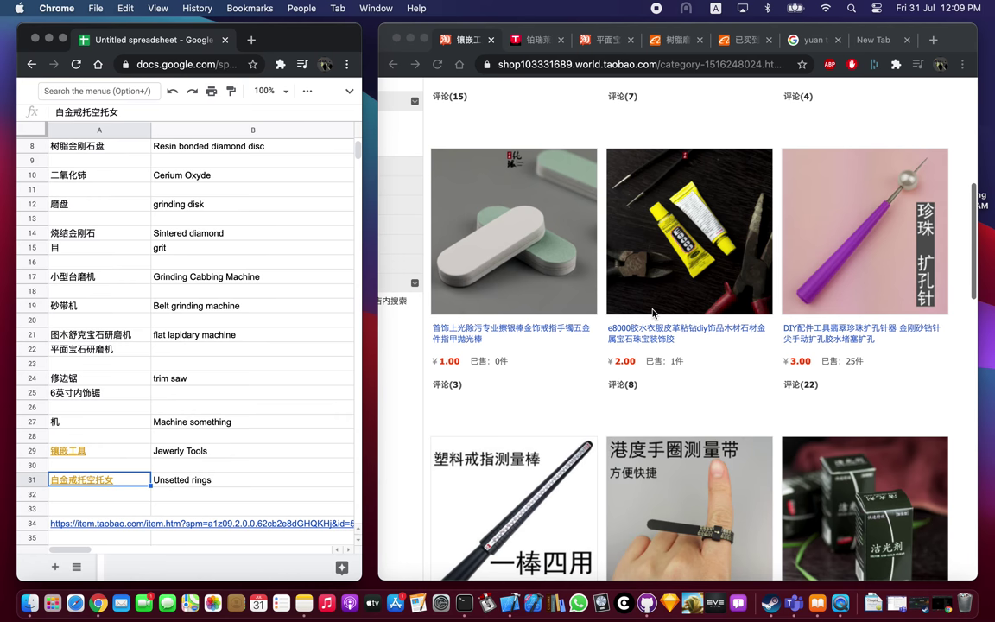
scroll(654, 315, down, 3)
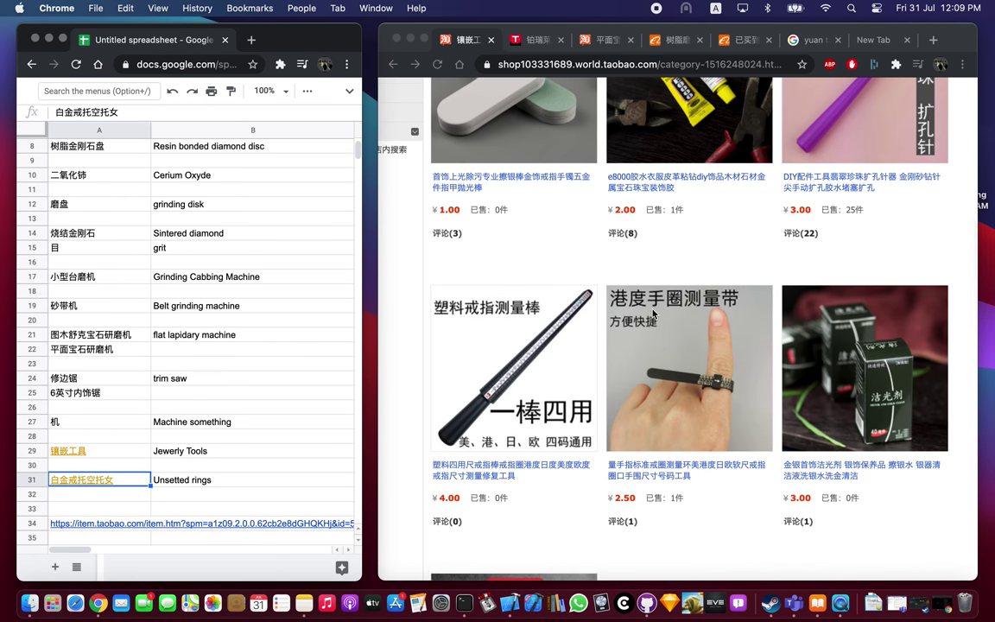
scroll(654, 314, down, 5)
scroll(654, 315, up, 3)
scroll(654, 315, up, 9)
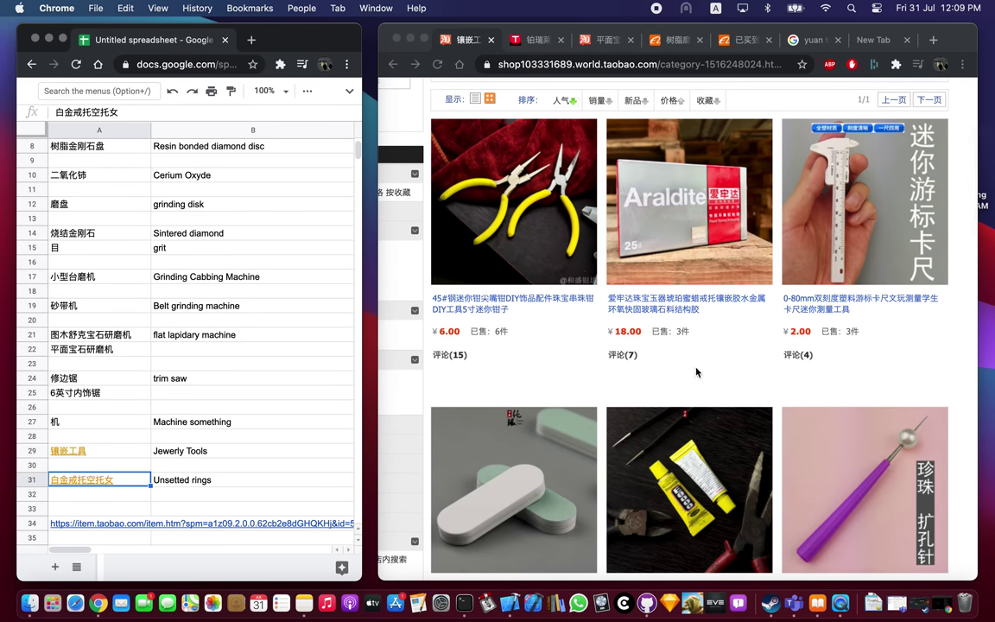
Look over the plier, glue and caliper listings in the shop's 镶嵌工具 category and close that shop page.
click(501, 309)
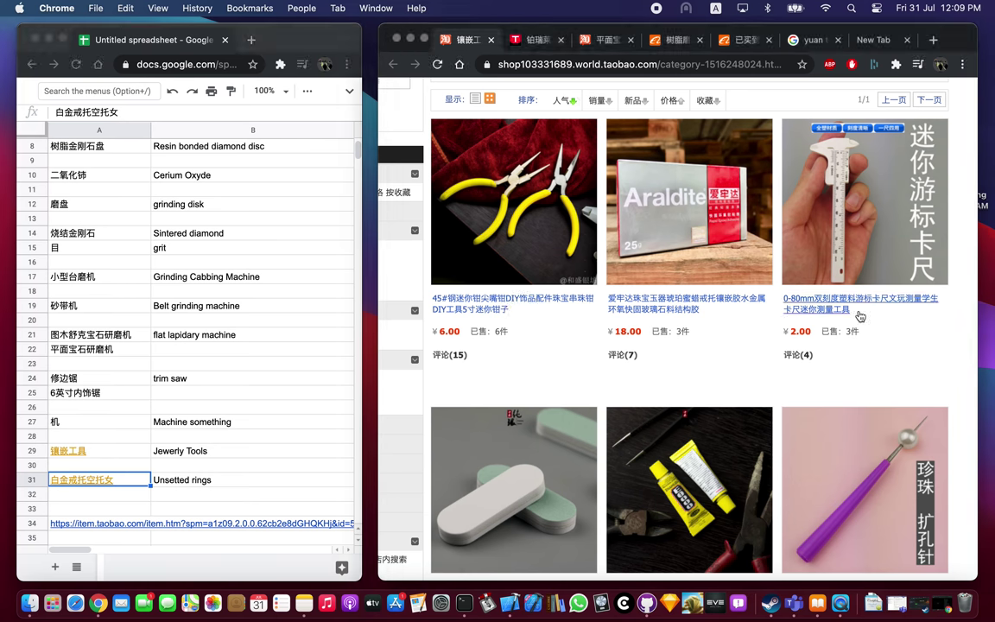
scroll(857, 316, up, 2)
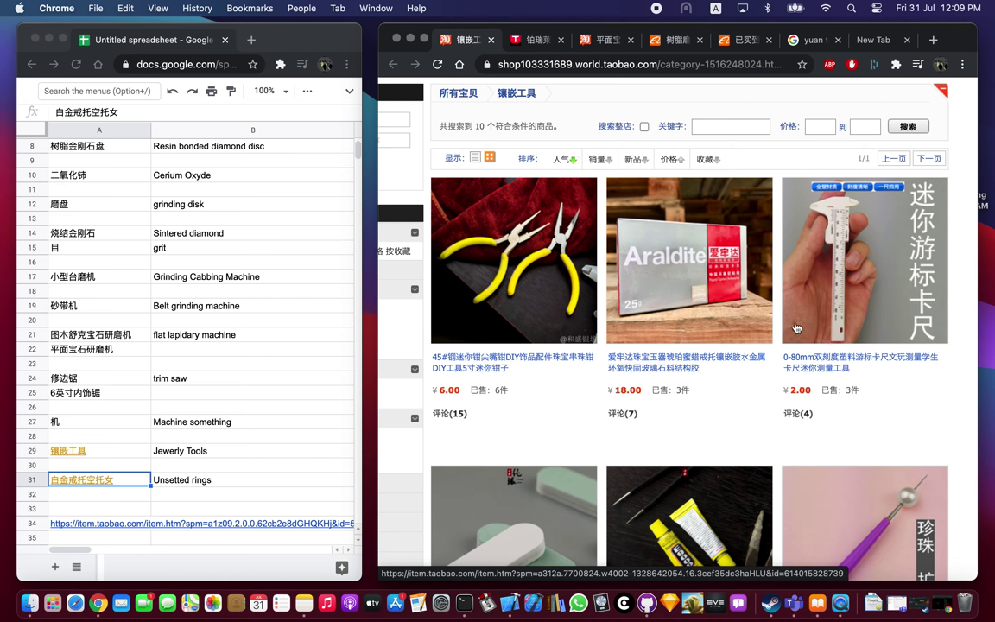
click(859, 279)
drag(859, 279, 853, 170)
scroll(894, 329, up, 5)
scroll(747, 198, left, 3)
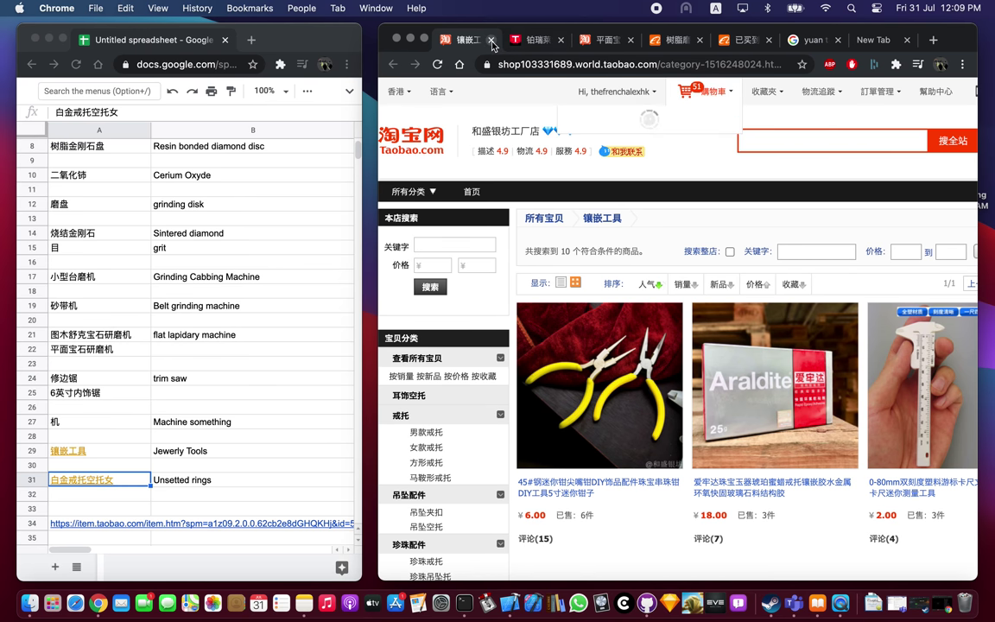
key(super+w)
Look through the Tmall 白金戒托空托女 ring-setting listing and open the shop's 彩宝镶嵌款式参考 category.
scroll(572, 374, down, 5)
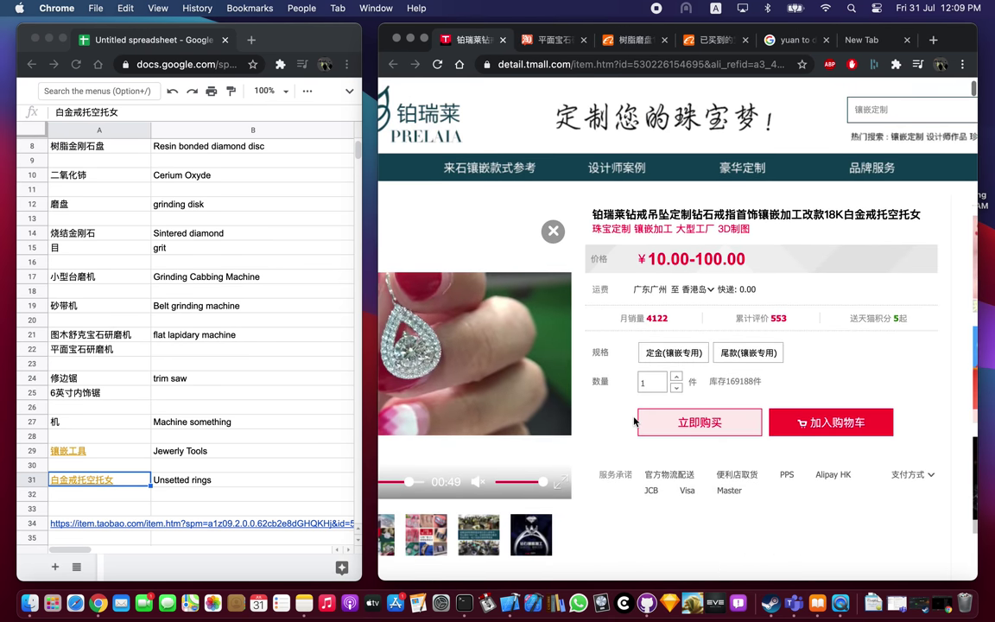
scroll(605, 378, down, 5)
scroll(561, 406, up, 7)
scroll(484, 432, down, 7)
scroll(442, 456, down, 10)
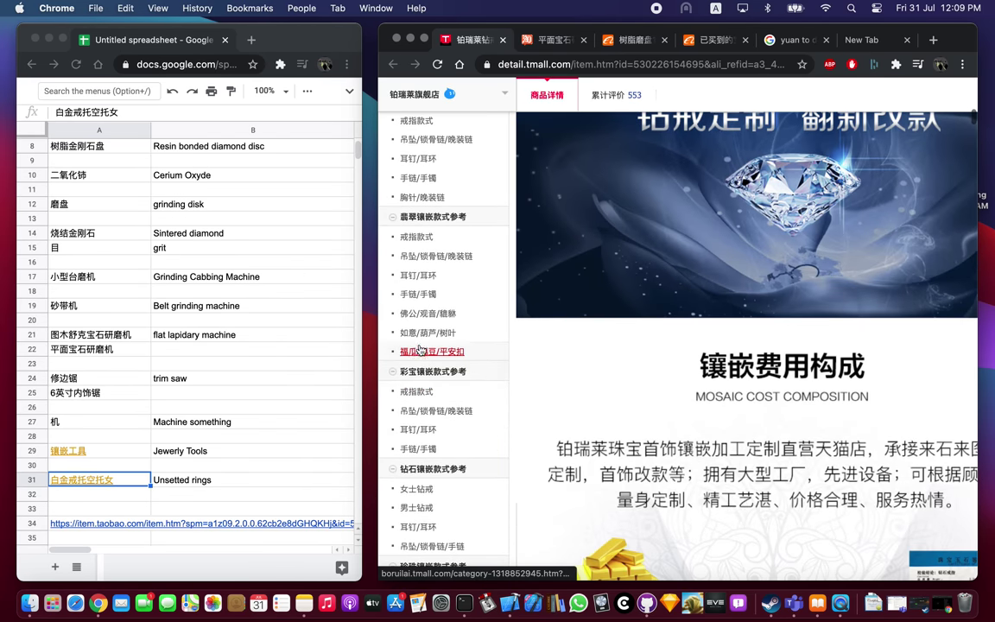
click(421, 373)
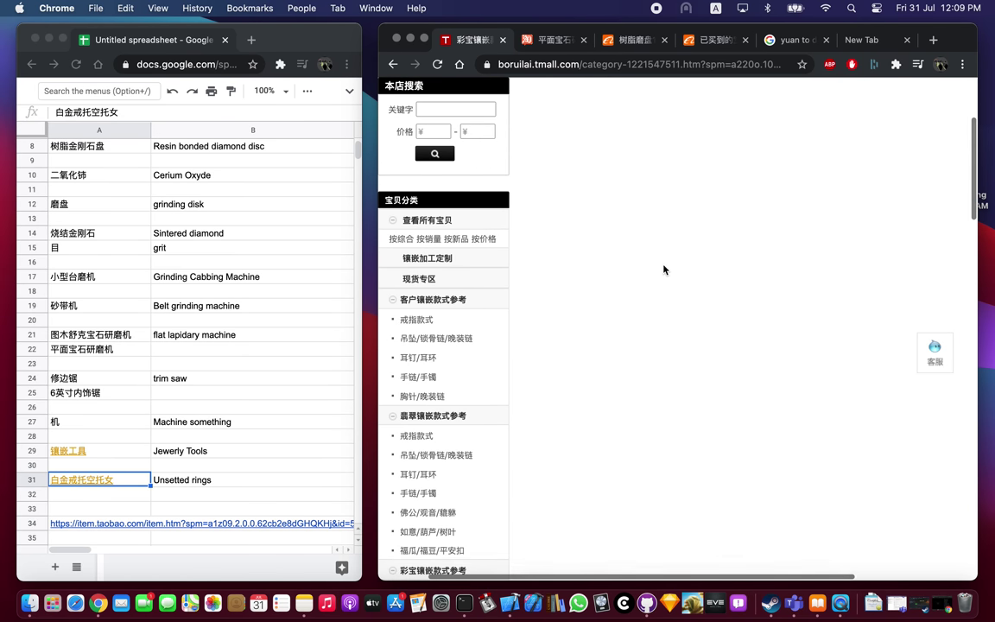
Look through the rings, pendants and earrings in the 彩宝镶嵌款式参考 category with their prices and close the shop page.
scroll(664, 269, down, 10)
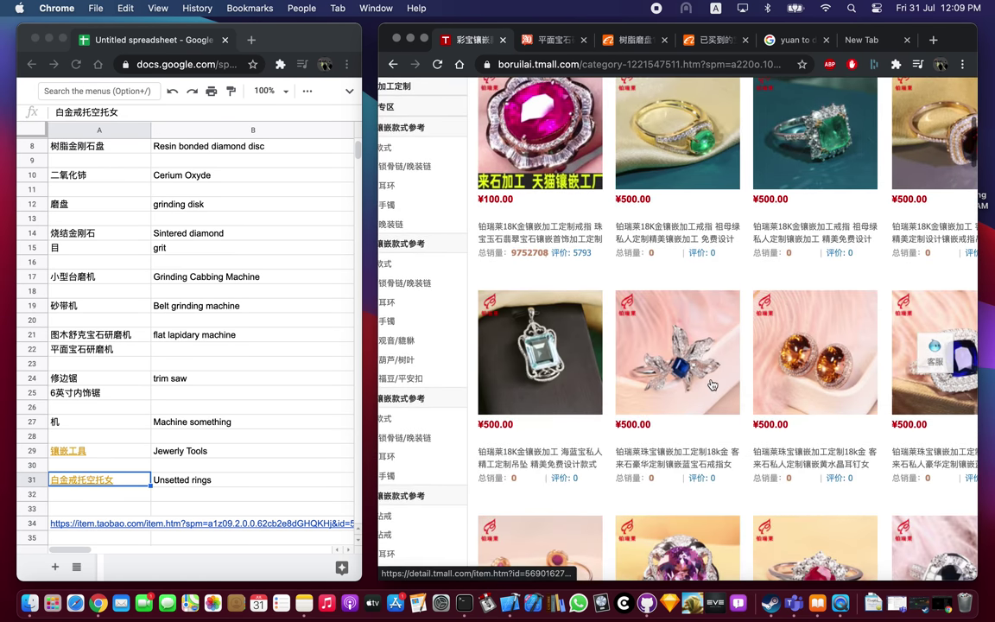
scroll(712, 384, down, 2)
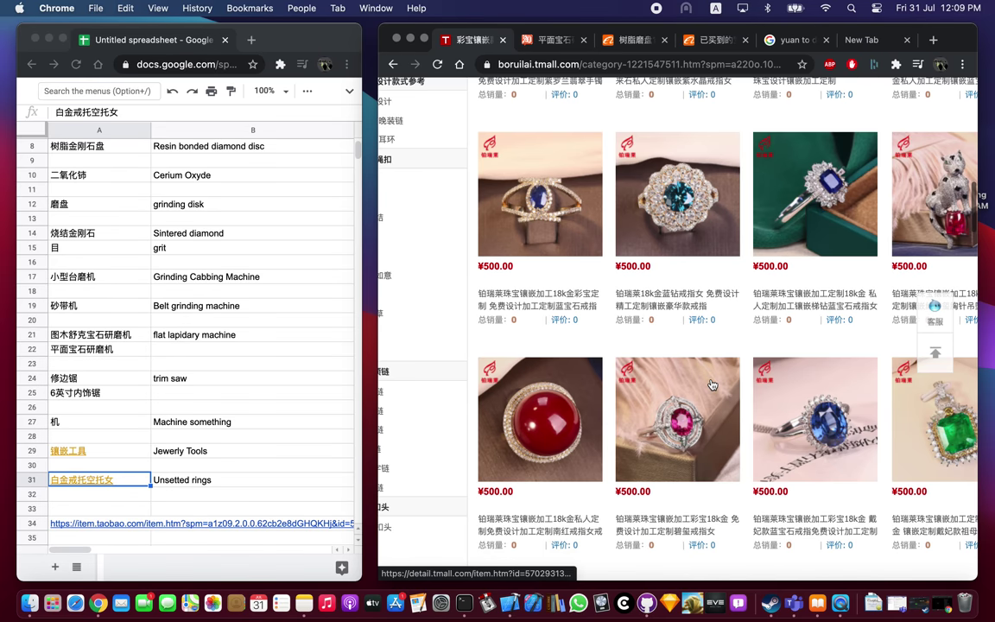
scroll(486, 382, up, 15)
scroll(489, 383, down, 1)
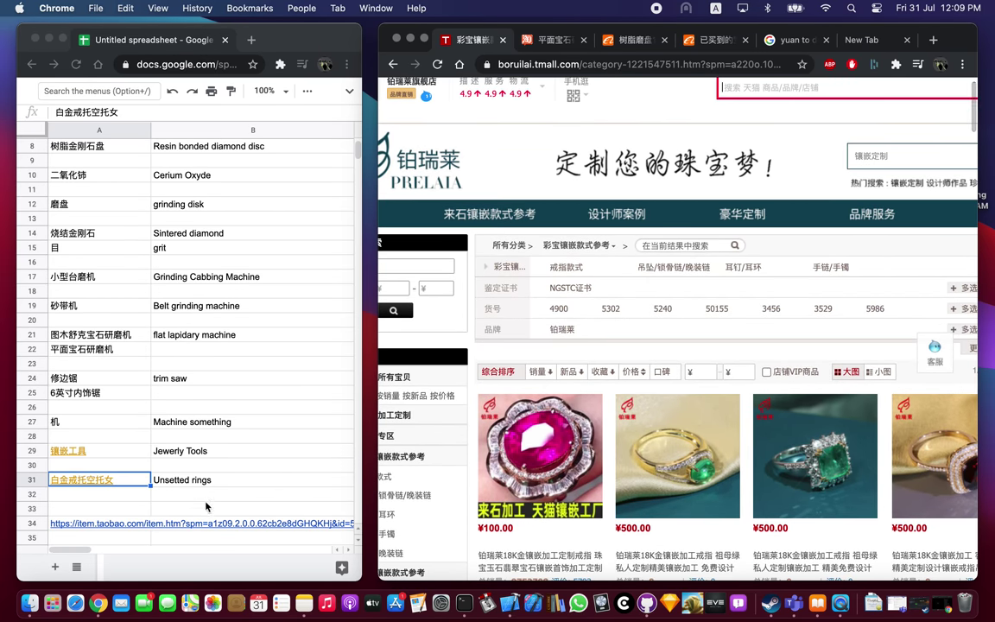
click(230, 527)
click(266, 523)
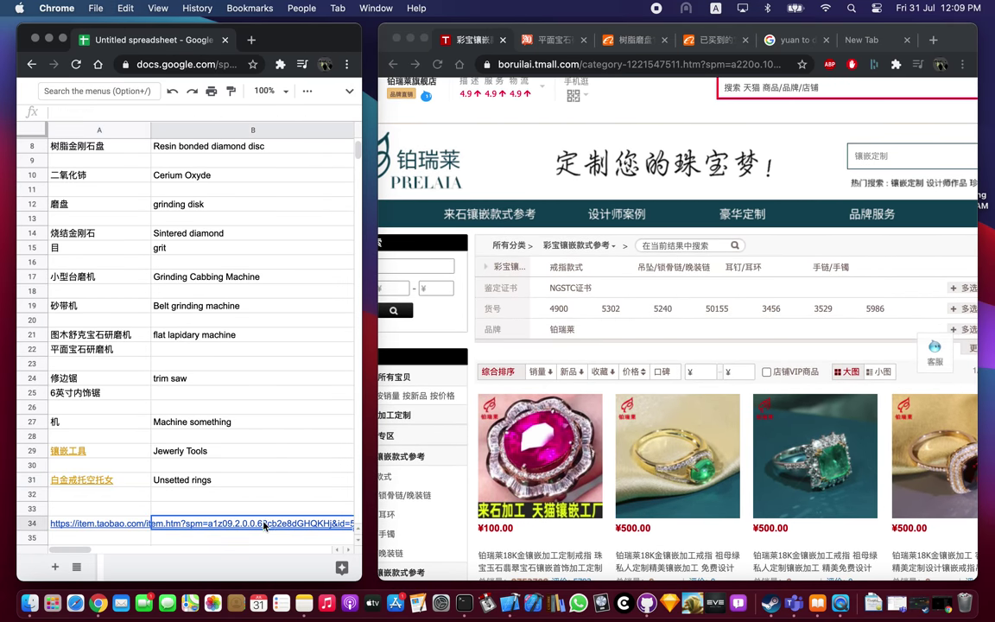
click(578, 348)
scroll(578, 348, down, 5)
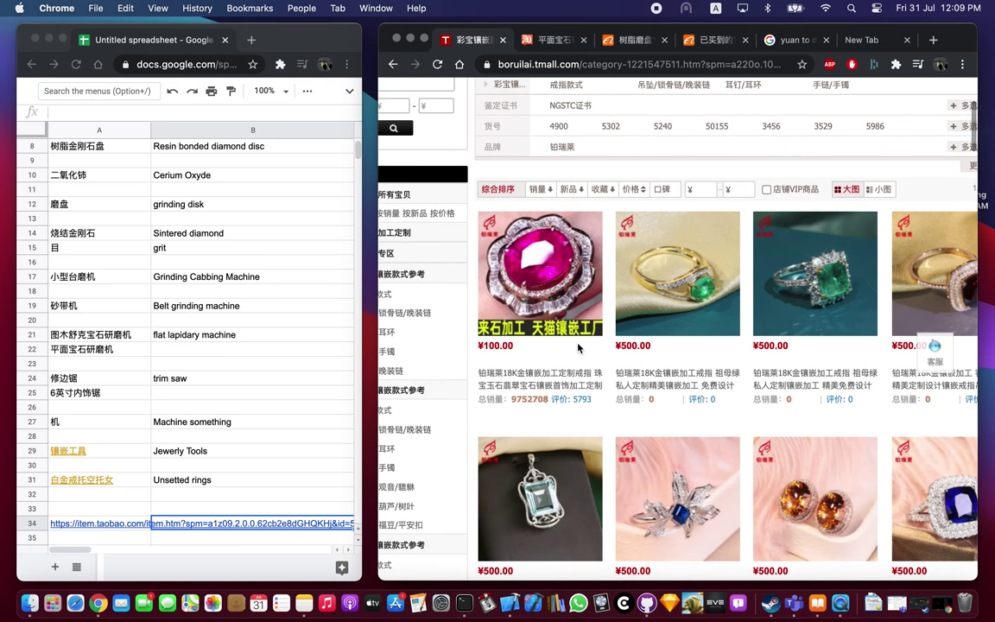
scroll(688, 336, up, 6)
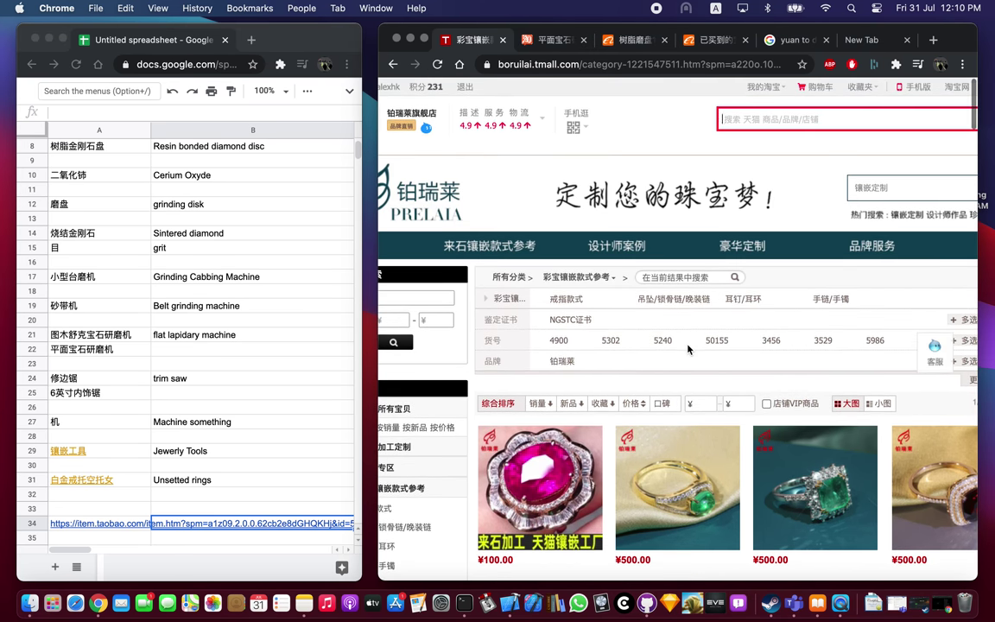
scroll(689, 349, right, 2)
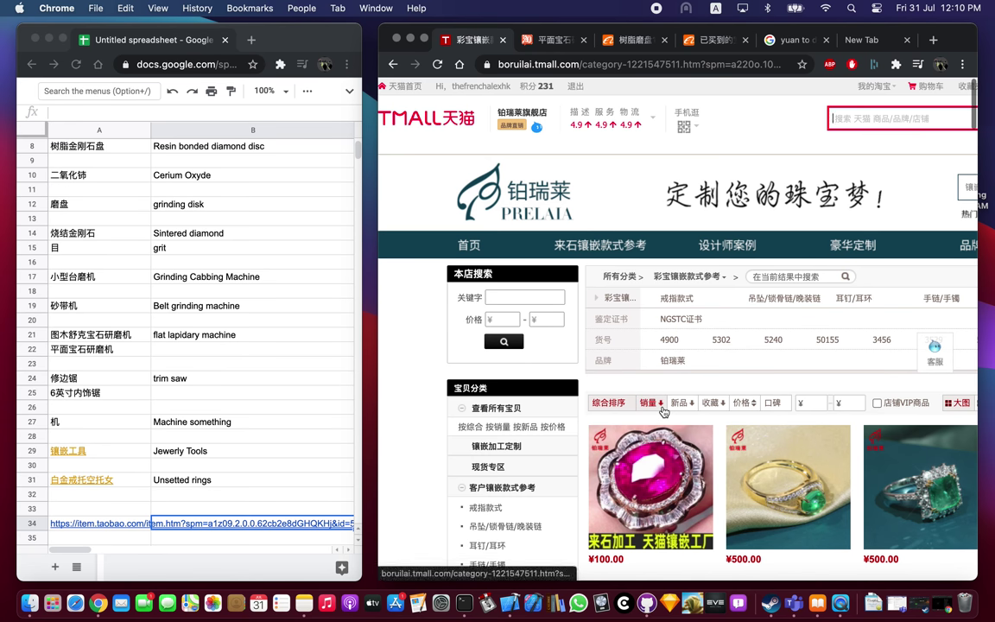
scroll(752, 402, down, 2)
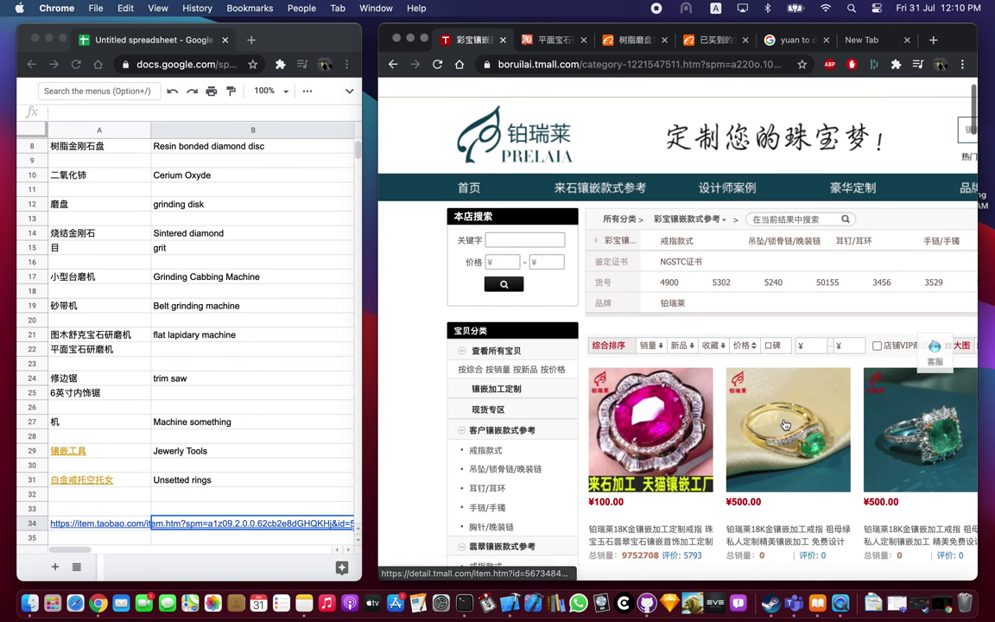
click(502, 40)
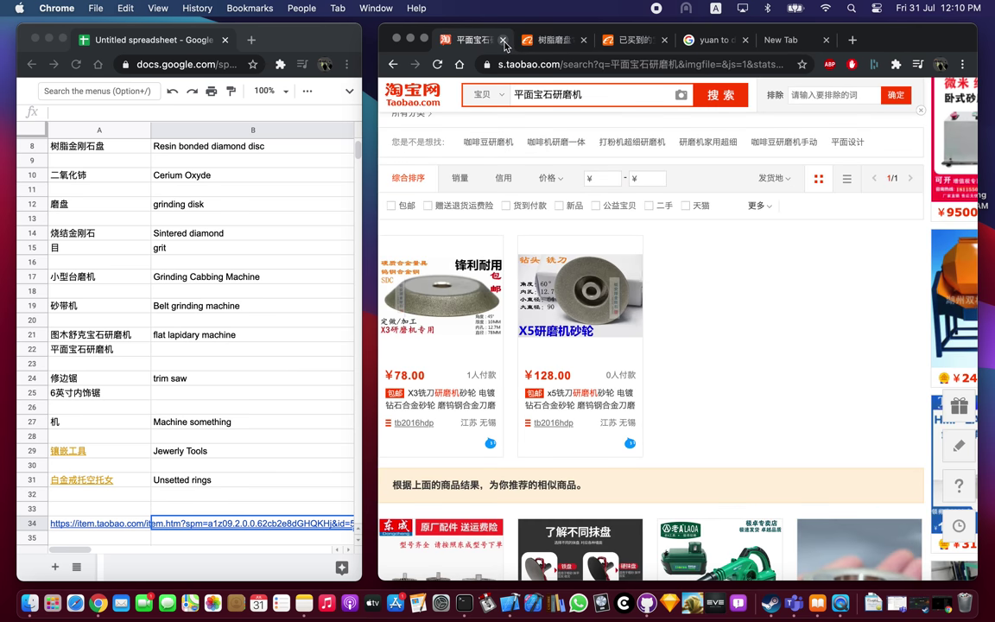
Review the spreadsheet's Chinese–English term list from its beginning and look over the 平面宝石研磨机 search results on Taobao.
scroll(195, 320, down, 3)
scroll(195, 320, up, 5)
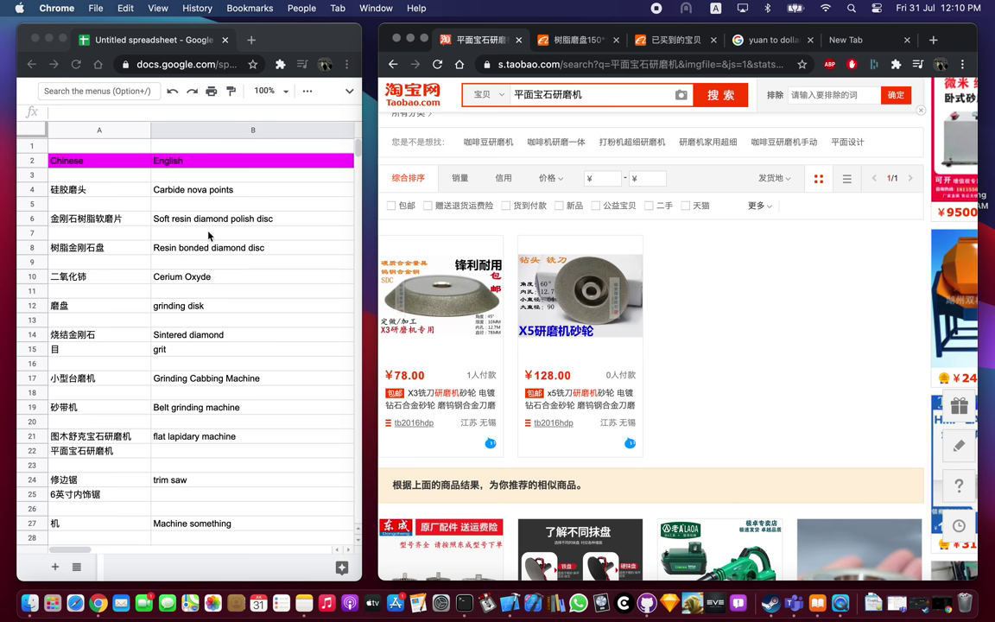
click(246, 196)
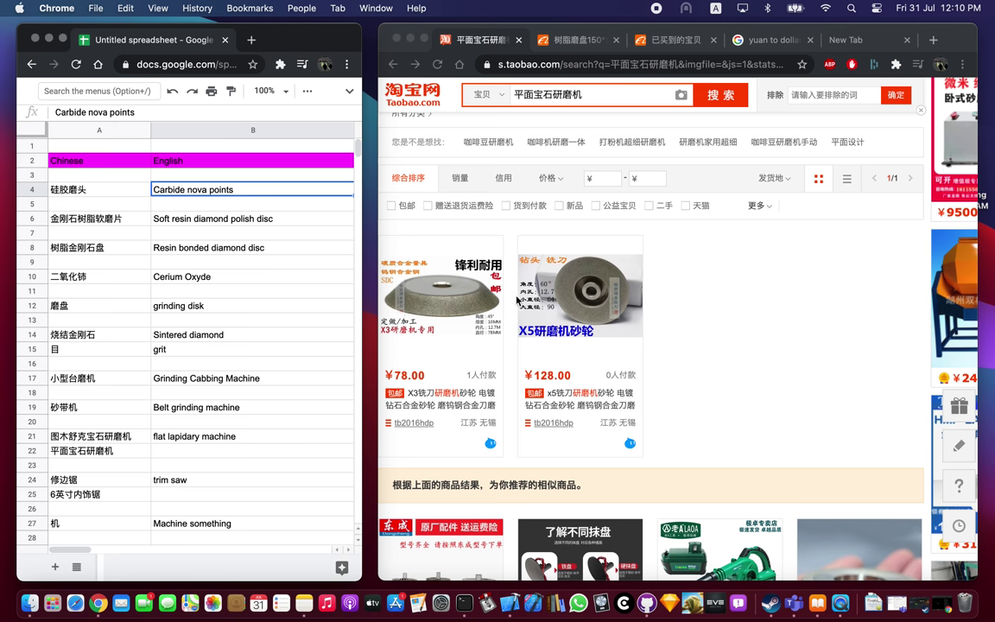
scroll(735, 361, down, 5)
scroll(735, 361, up, 2)
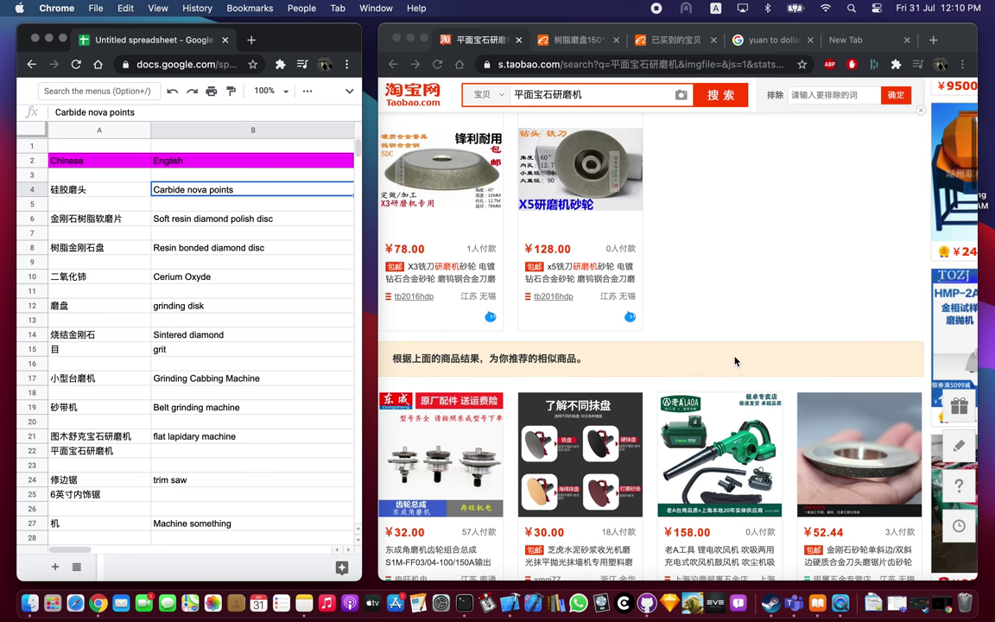
scroll(730, 267, up, 4)
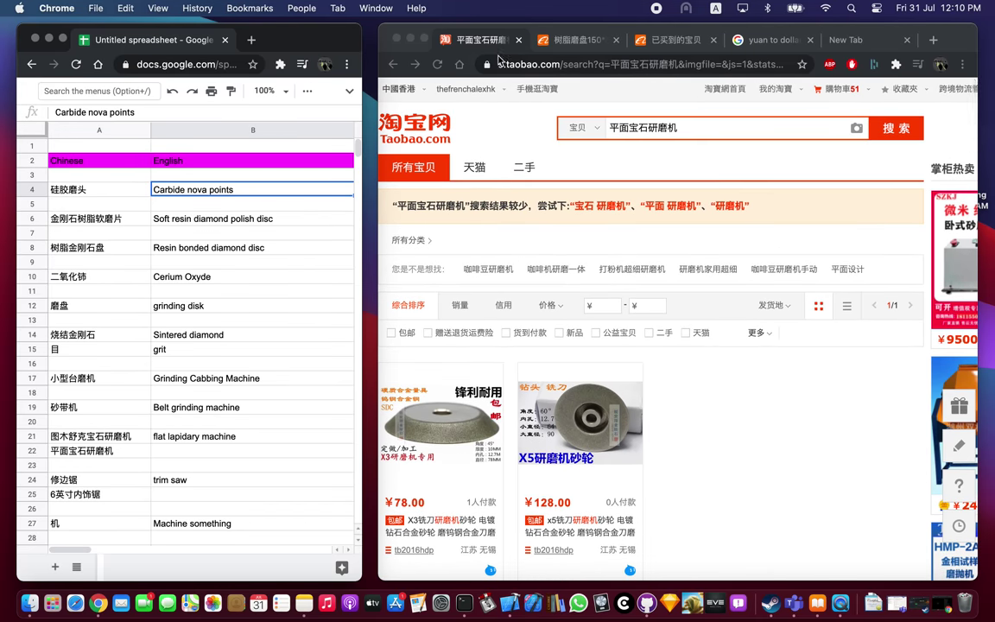